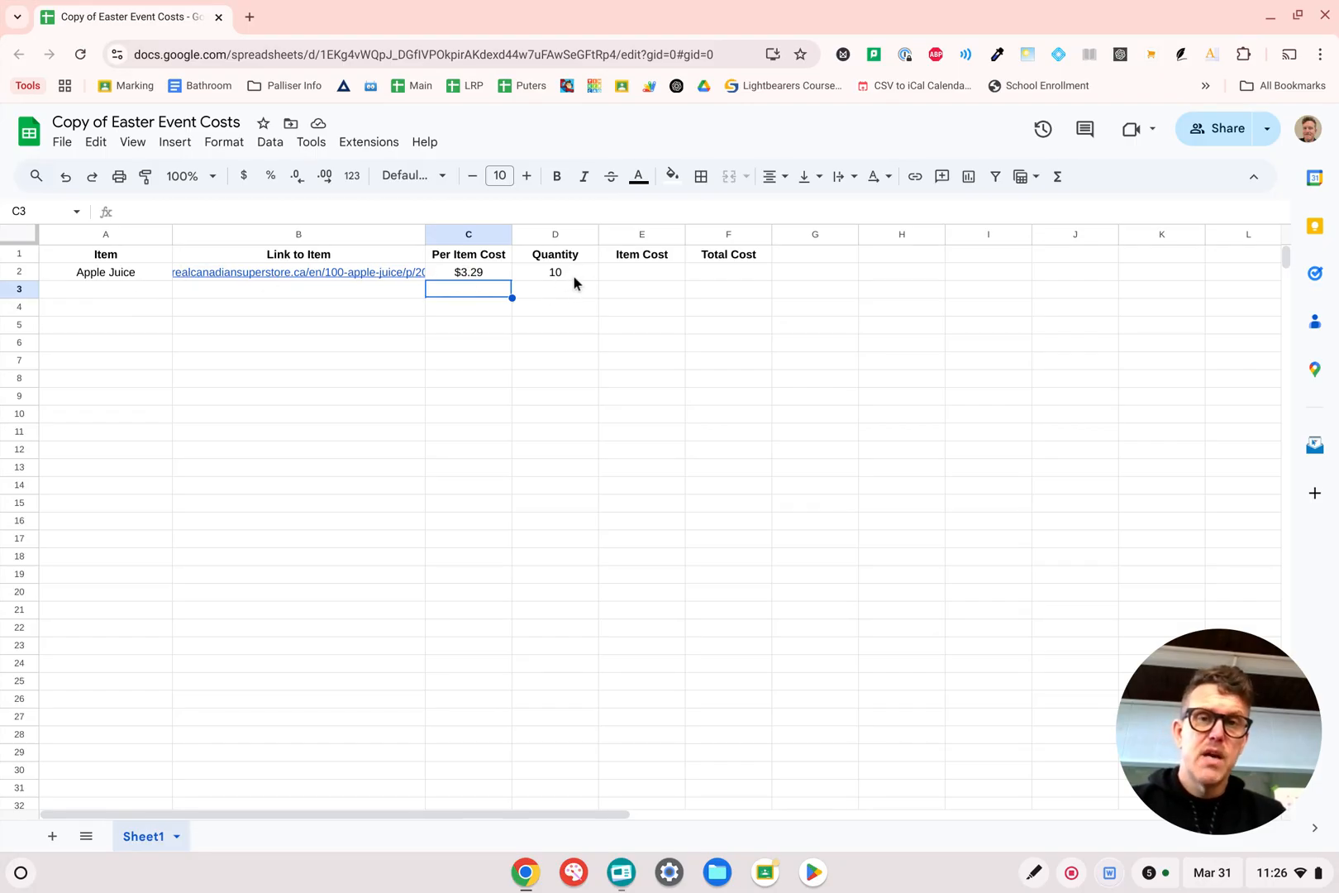
left_click(654, 273)
left_click(748, 277)
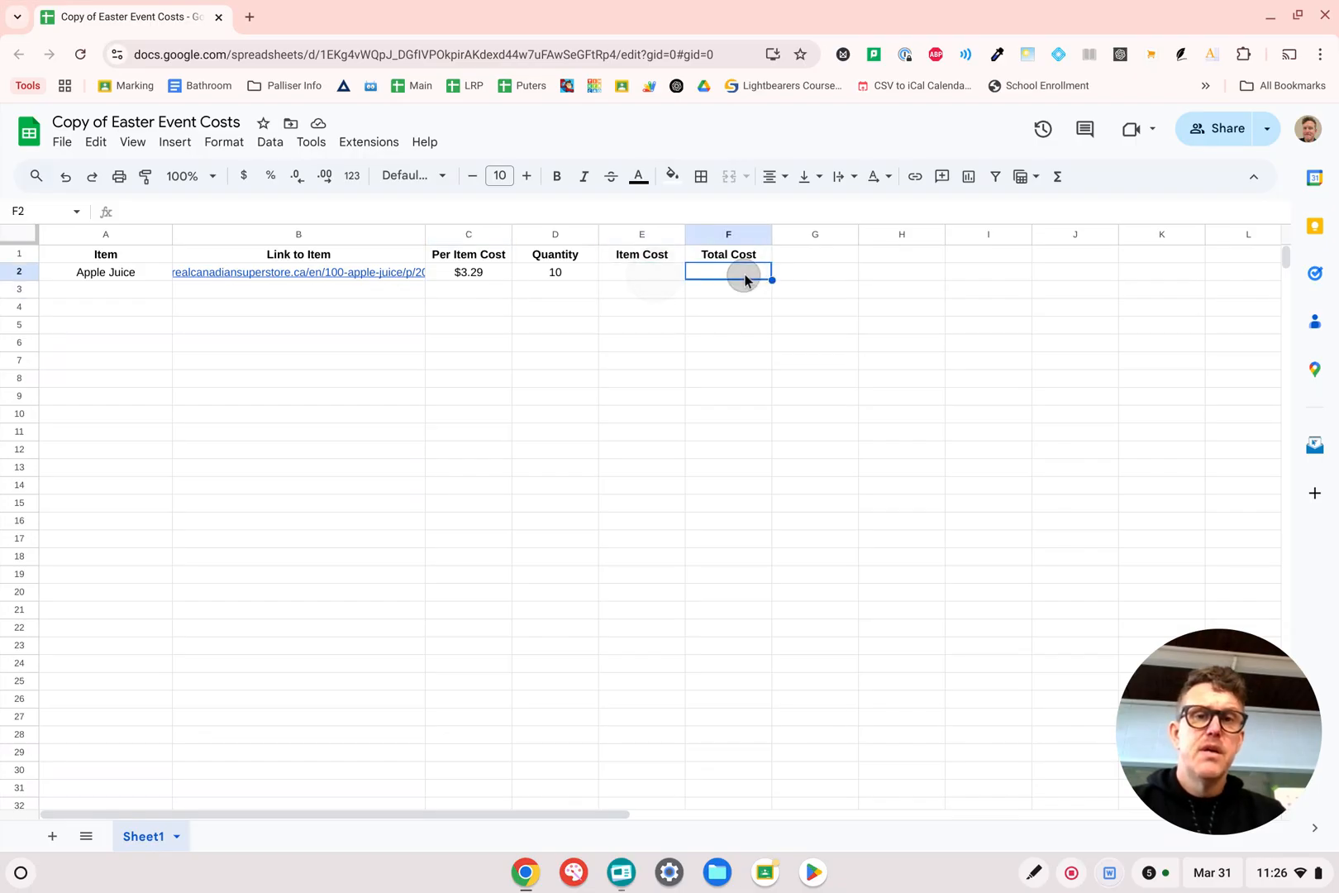
left_click(674, 278)
left_click(716, 273)
left_click(640, 273)
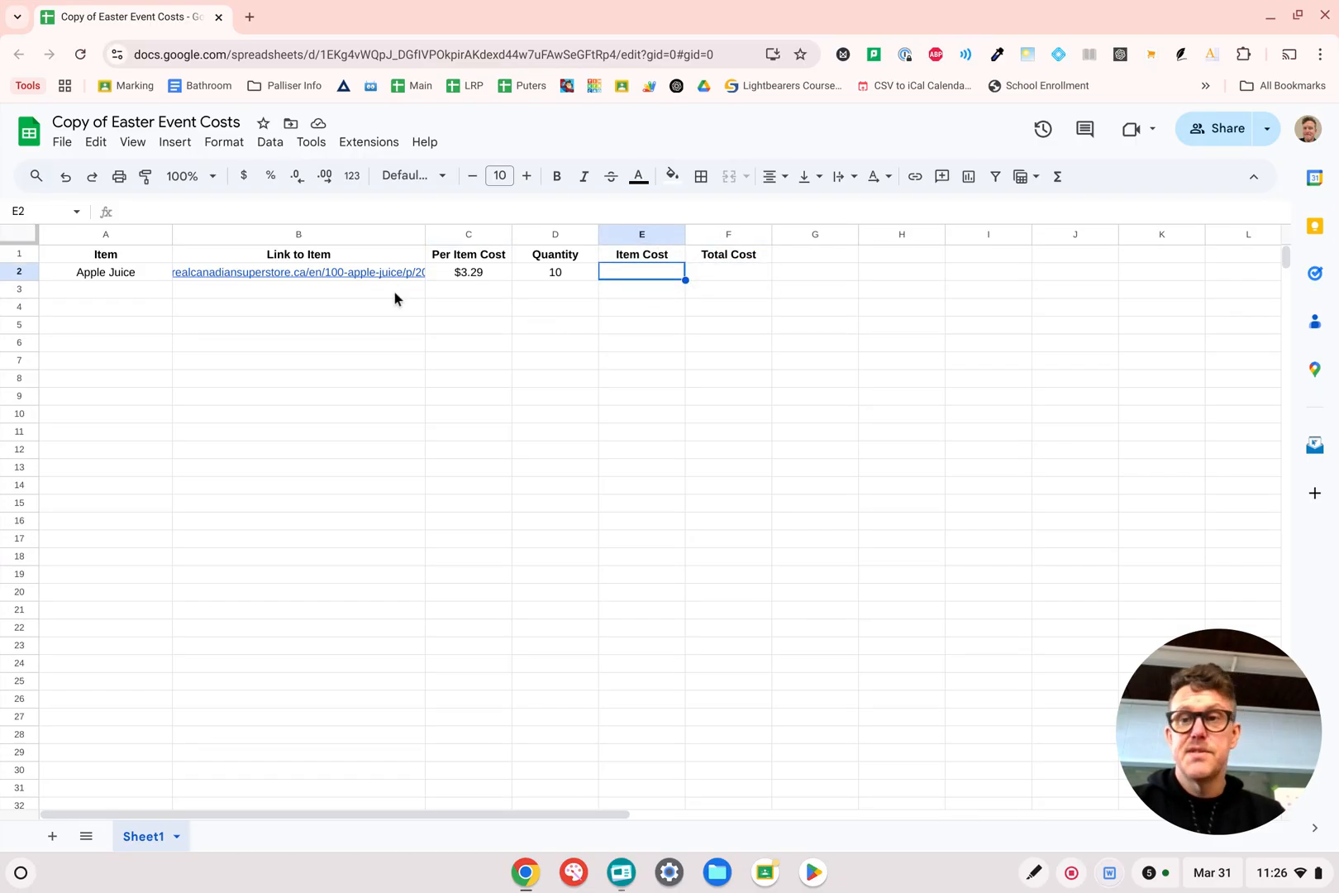
Step: Enter Kinder Eggs as the item in cell A3, below Apple Juice
left_click(117, 294)
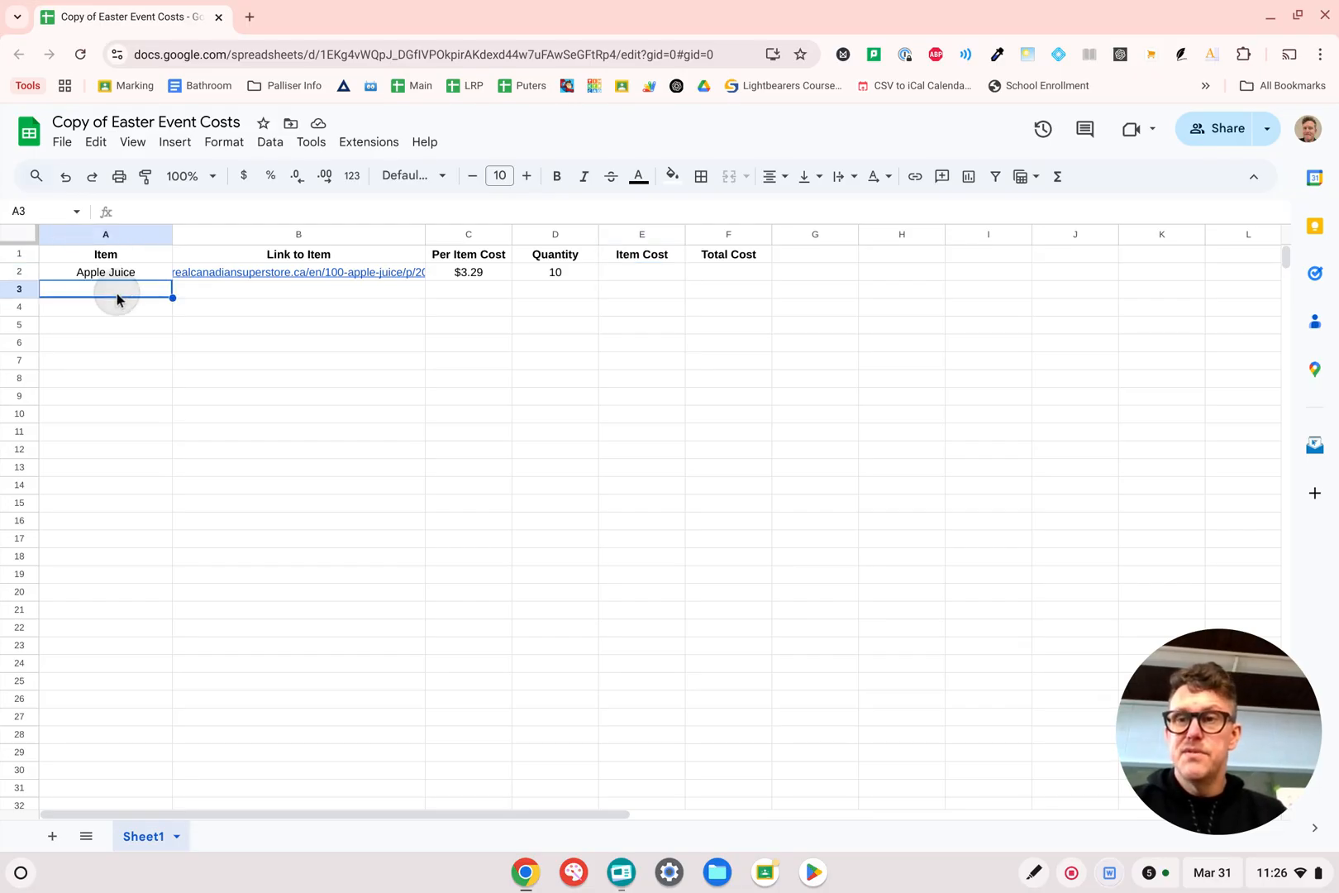
type("Kinder Eggs")
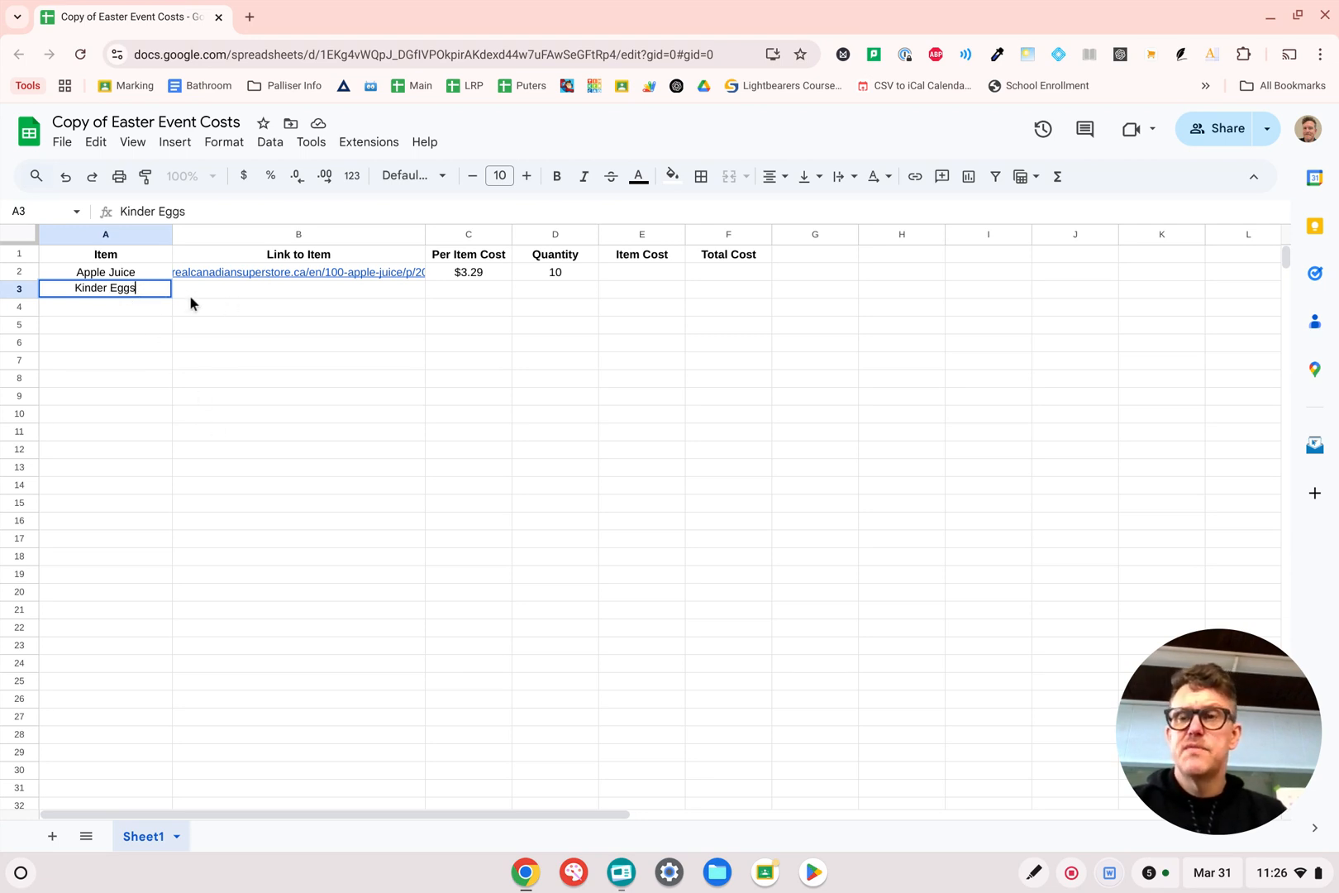
left_click(293, 293)
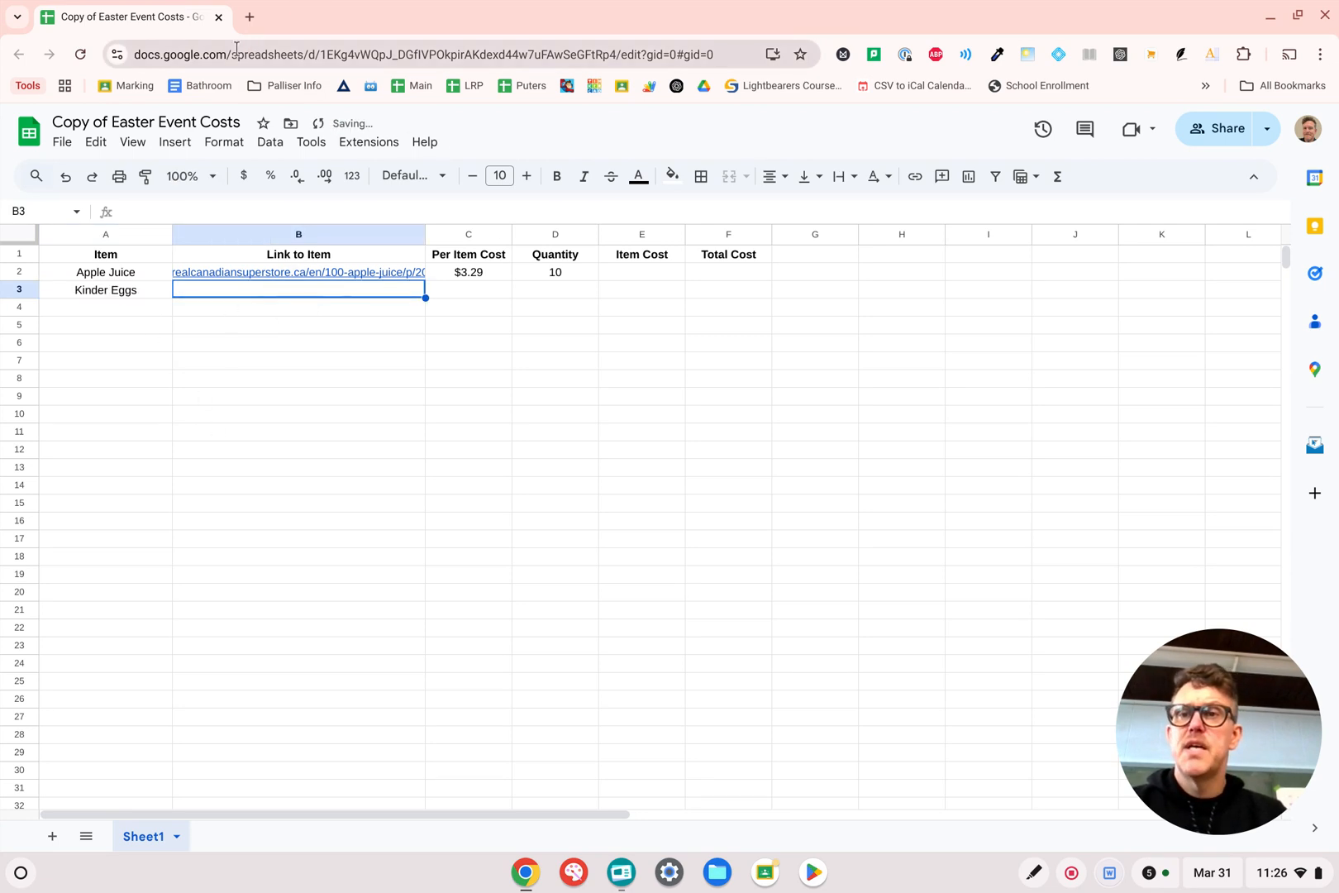
Step: Search the web for the Superstore in a new browser tab and open the Real Canadian Superstore website
left_click(249, 17)
left_click(360, 55)
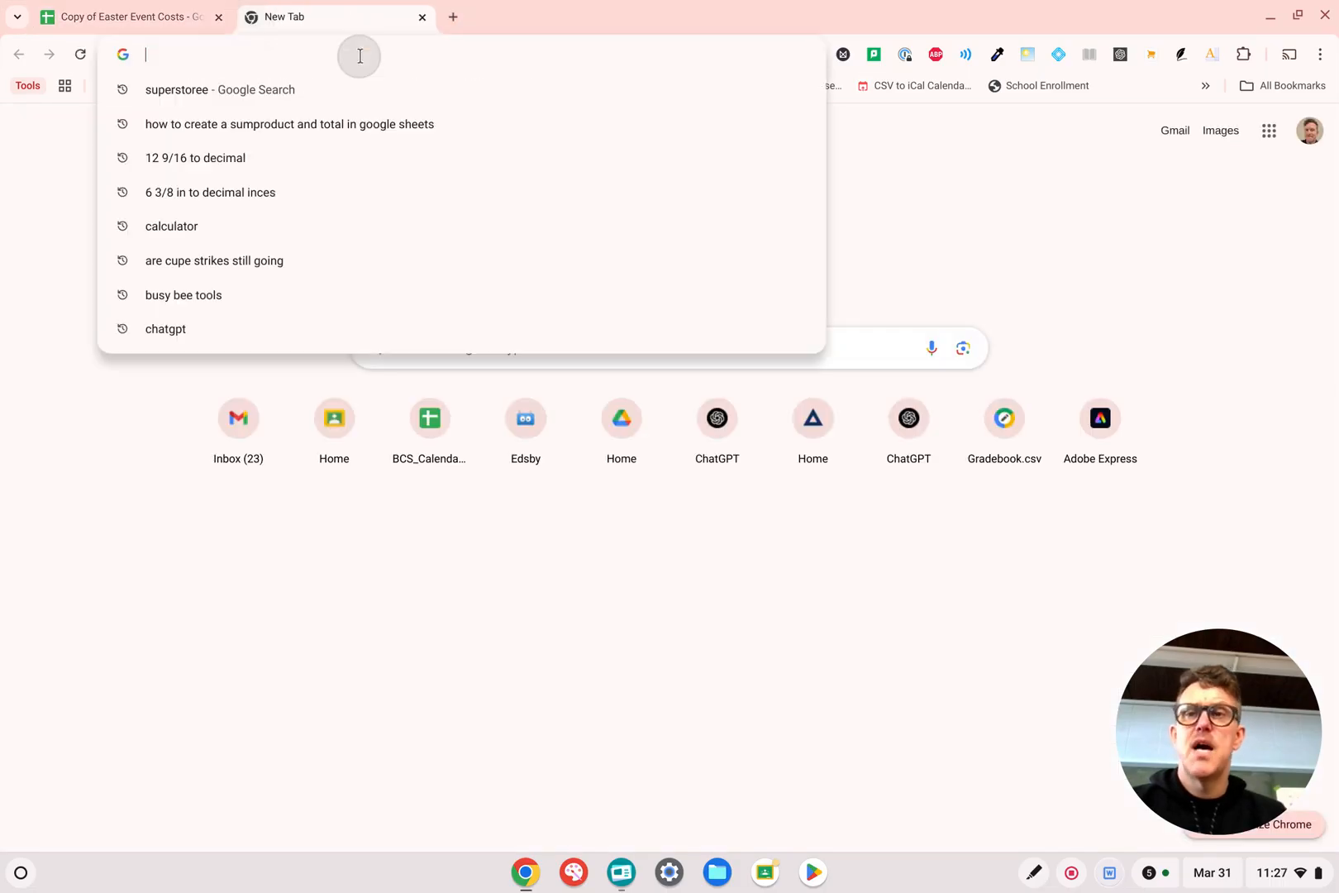
type("supertore")
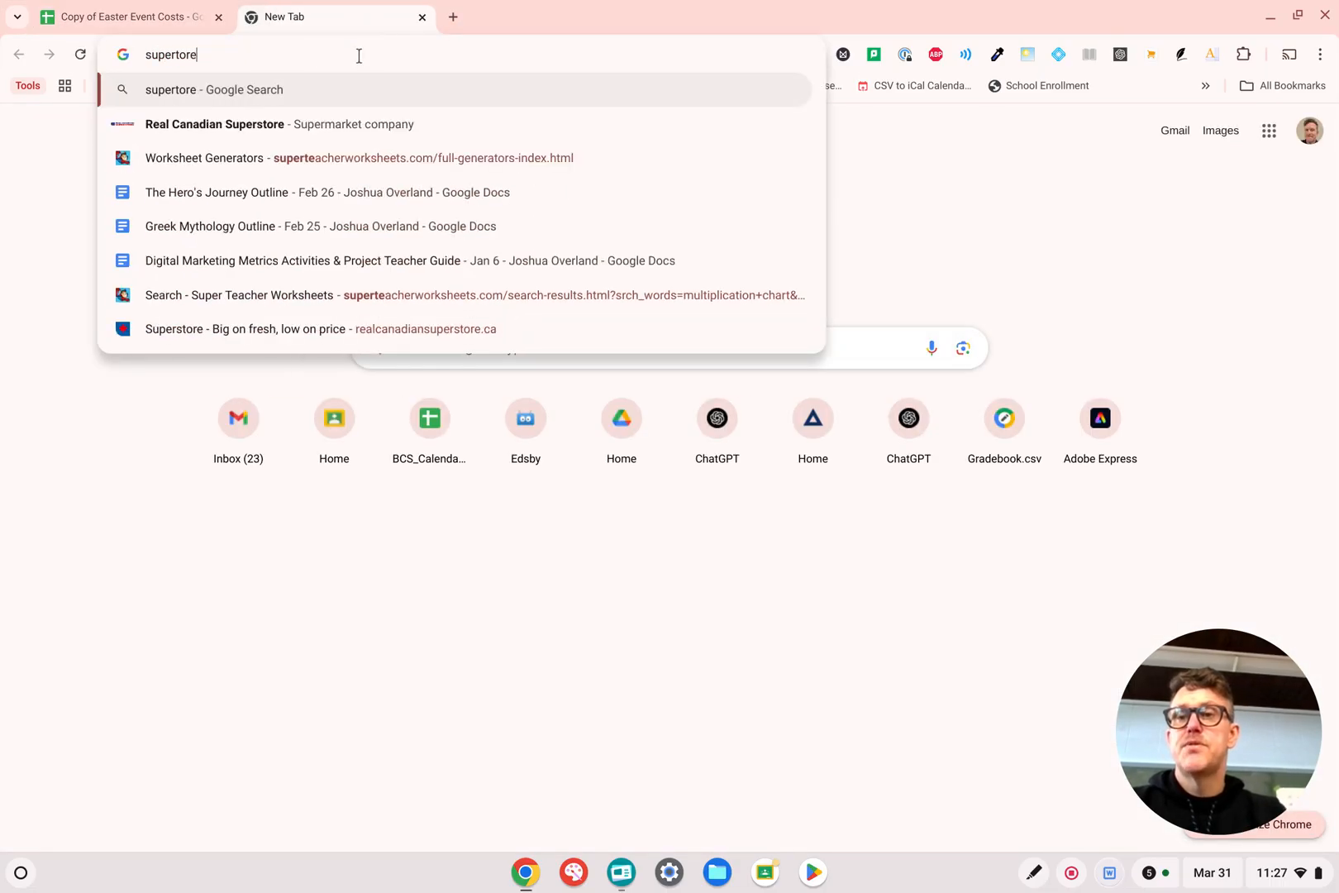
key("Return")
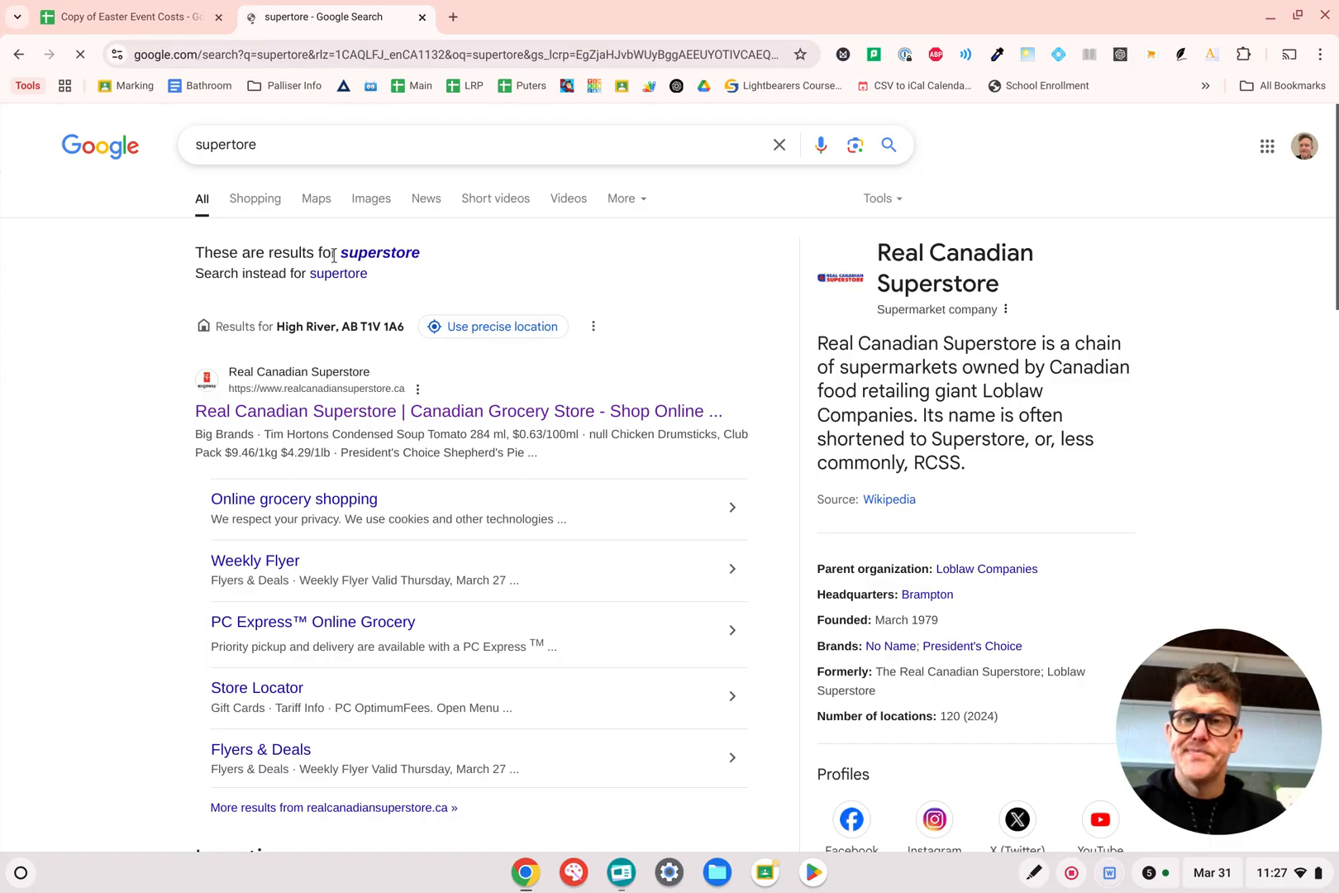
left_click(394, 409)
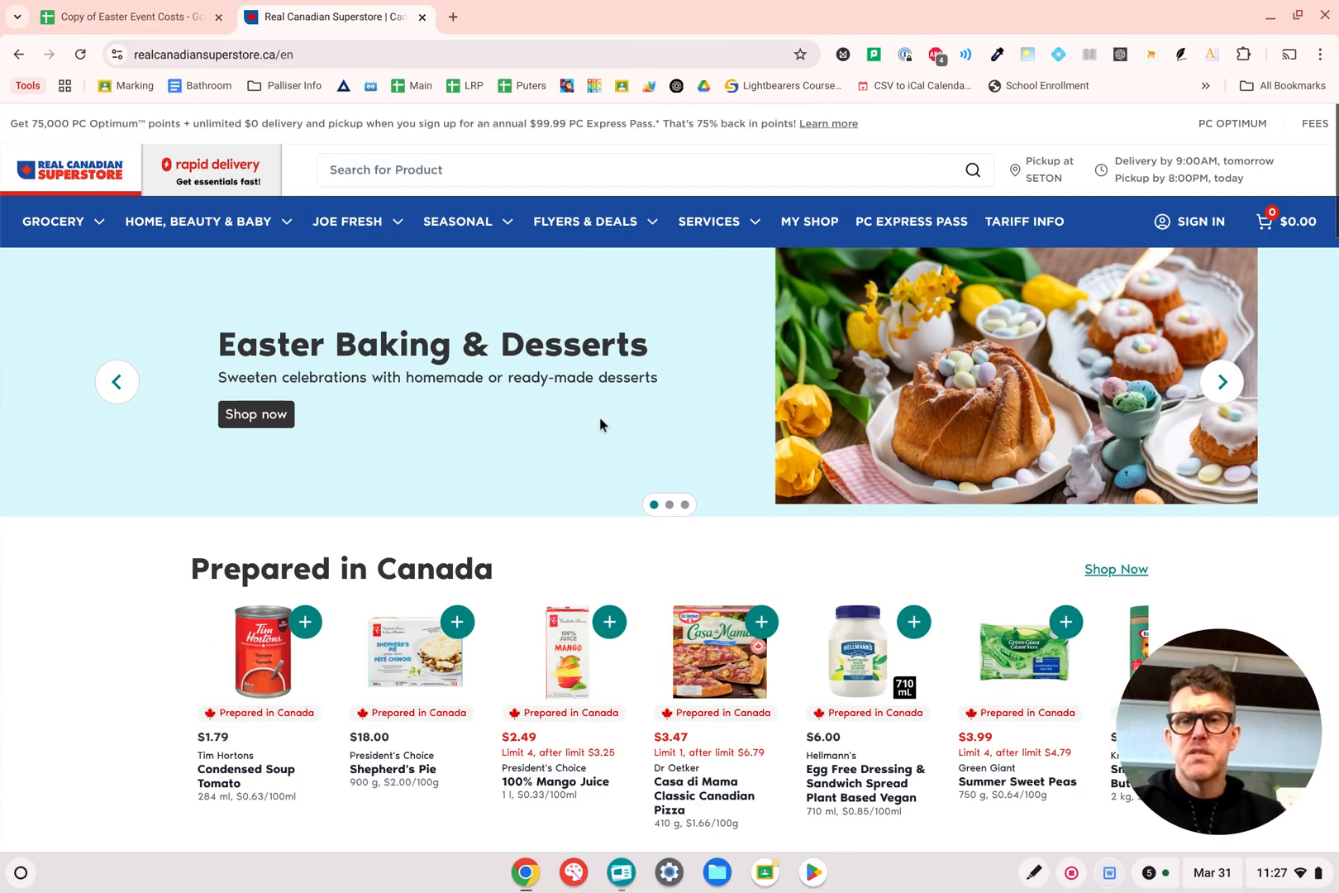
Step: Search the store for kinder eggs and open the product page of the SURPRISE Milk Chocolate Egg with Toy, Classic Edition
left_click(454, 172)
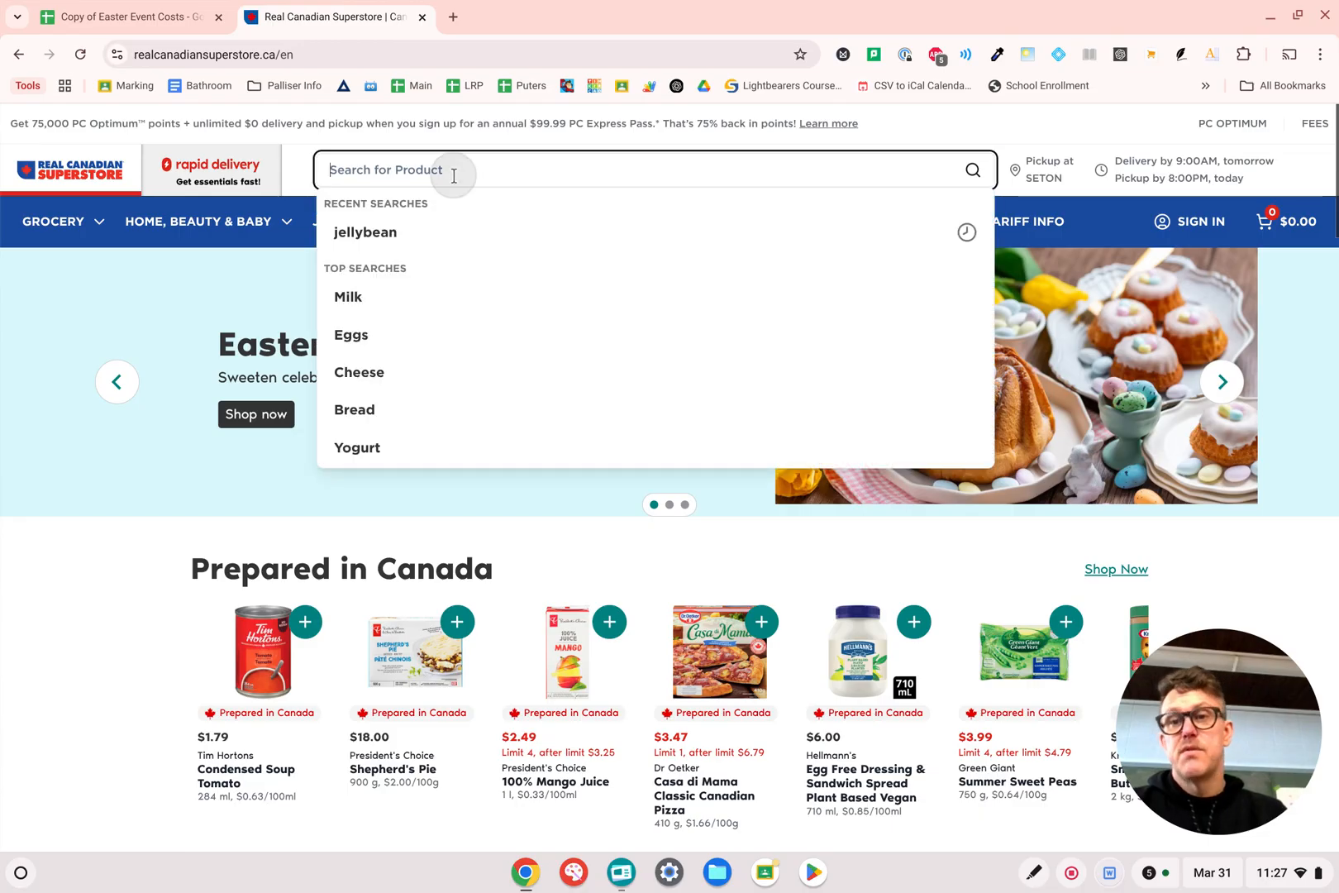
type("kinder eggs")
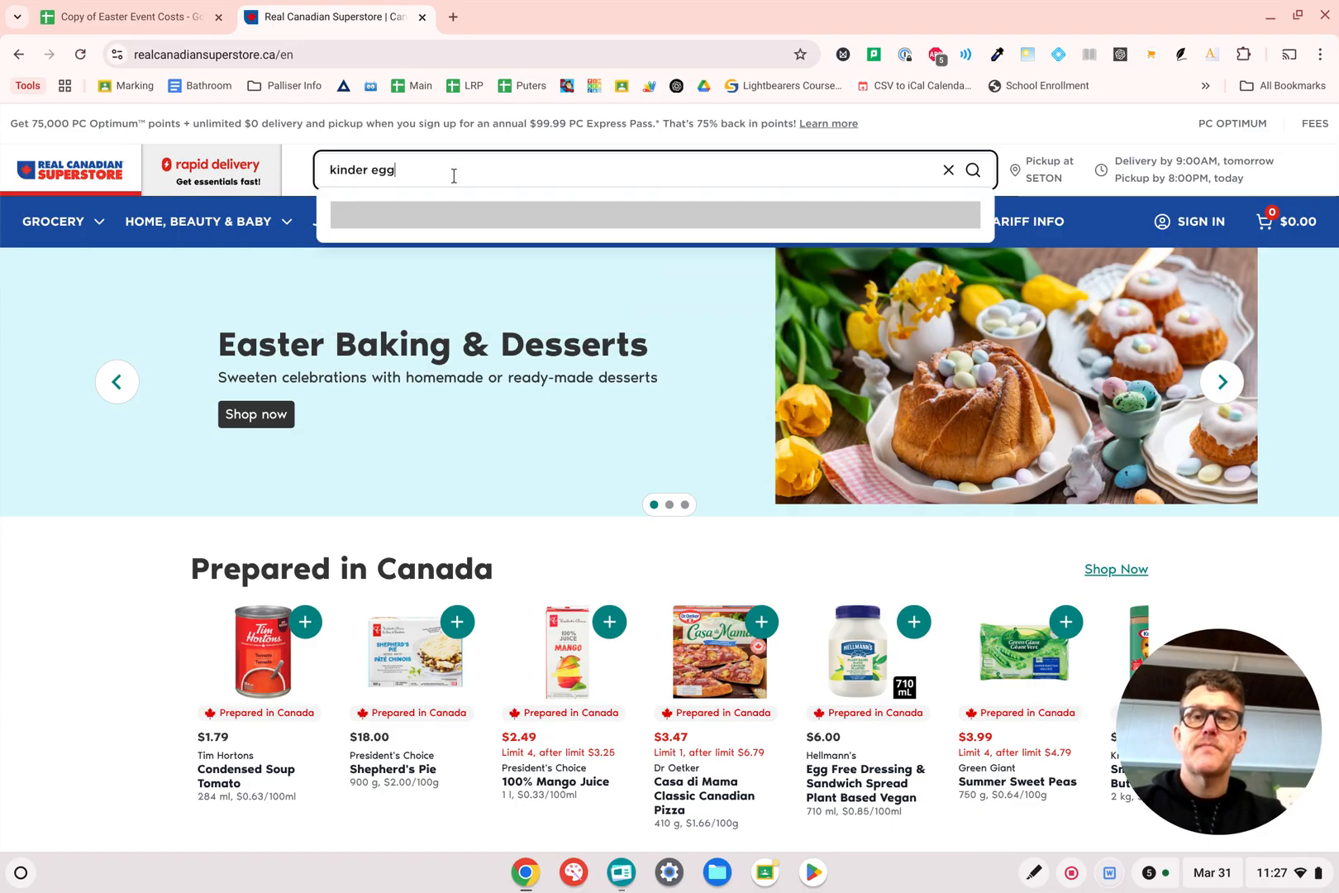
key("Return")
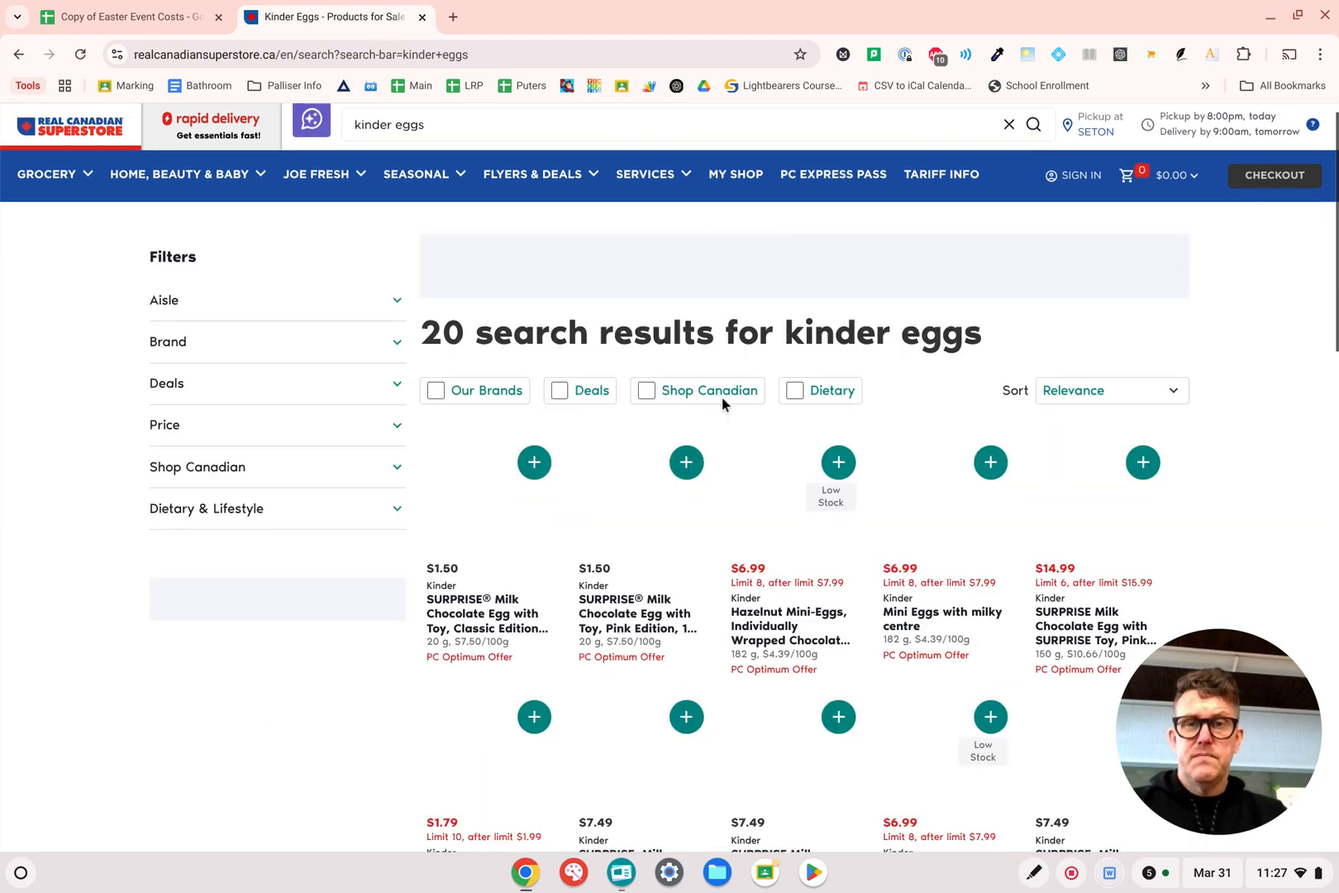
scroll(579, 555, "down", 2)
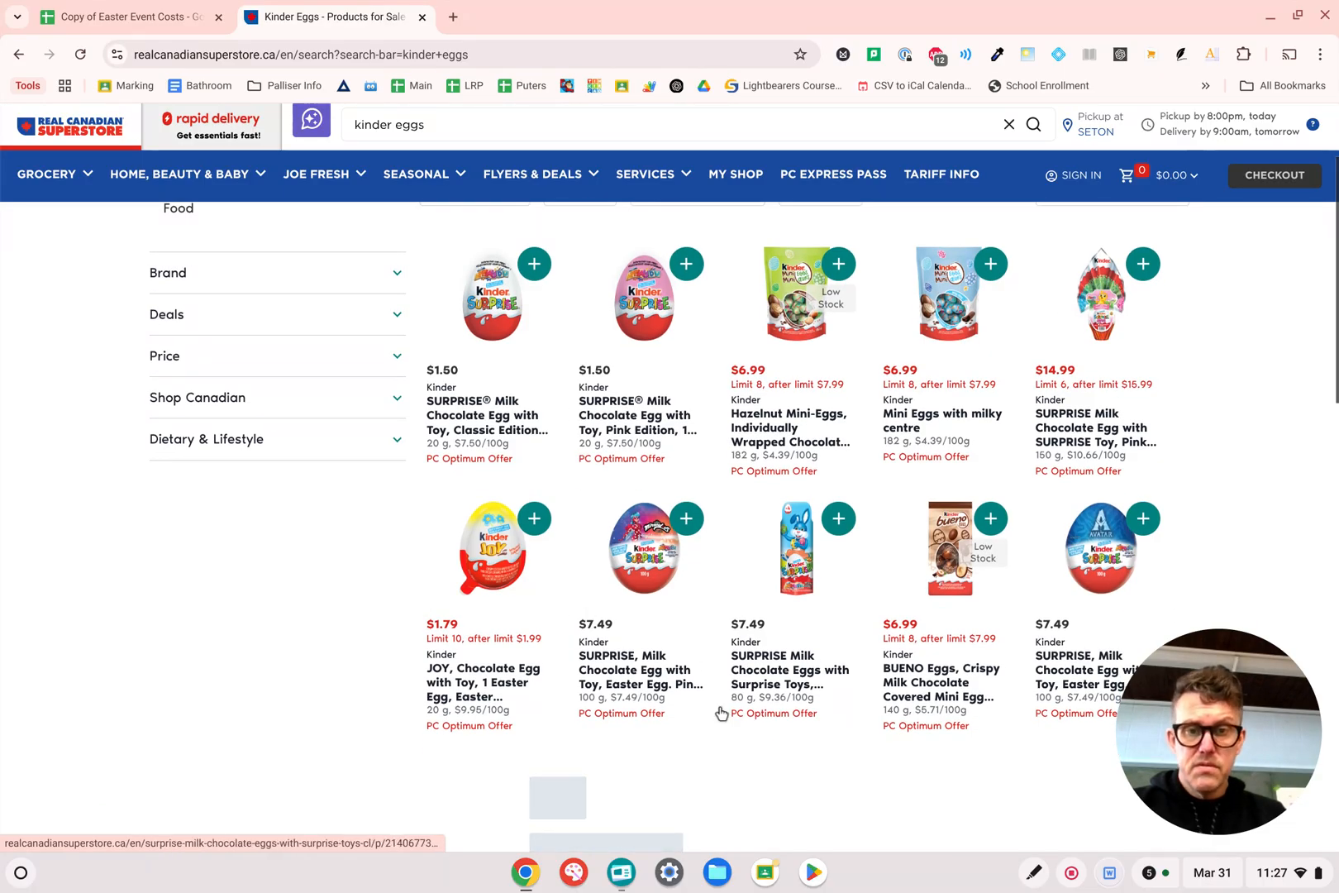
scroll(613, 682, "up", 1)
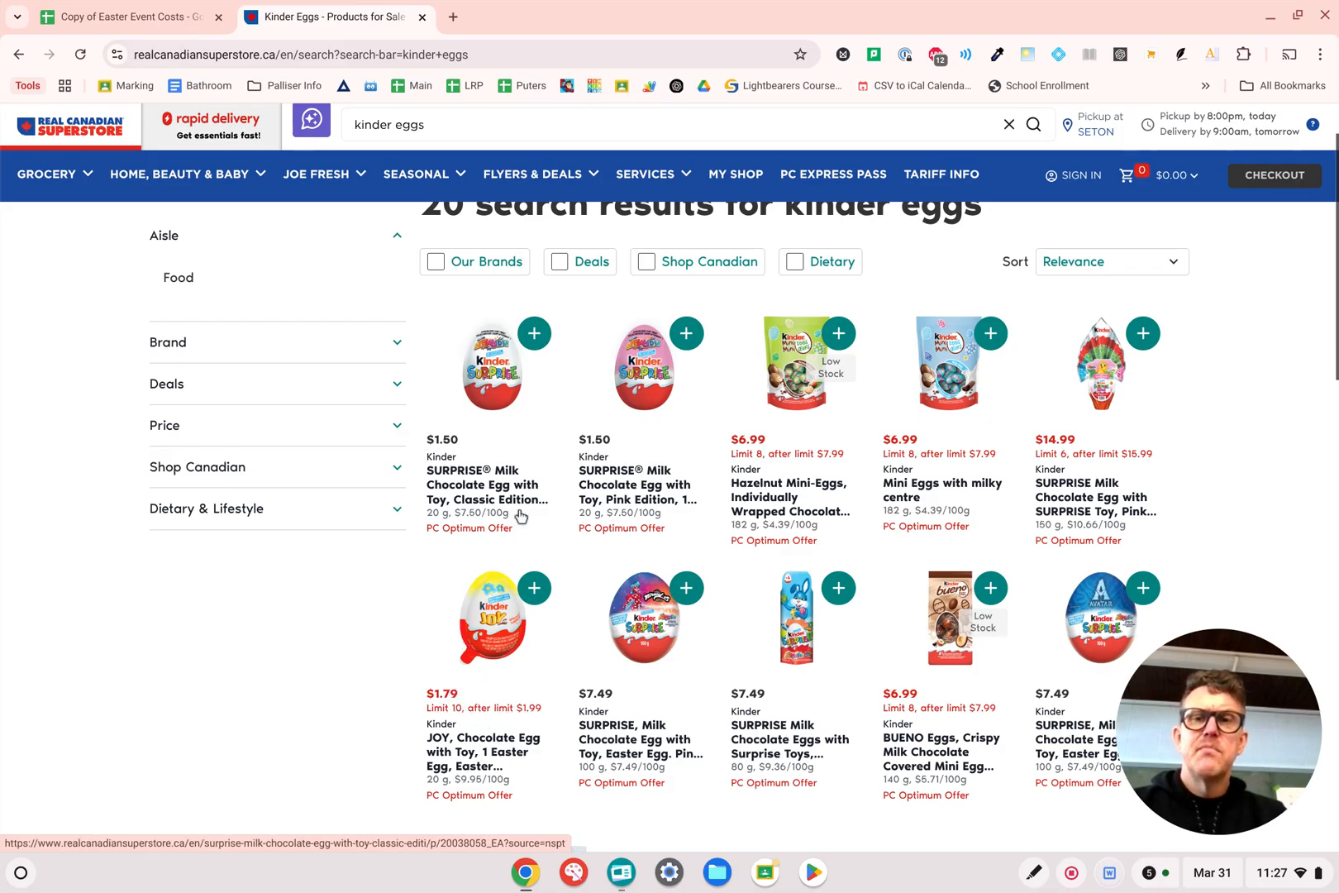
scroll(517, 513, "up", 1)
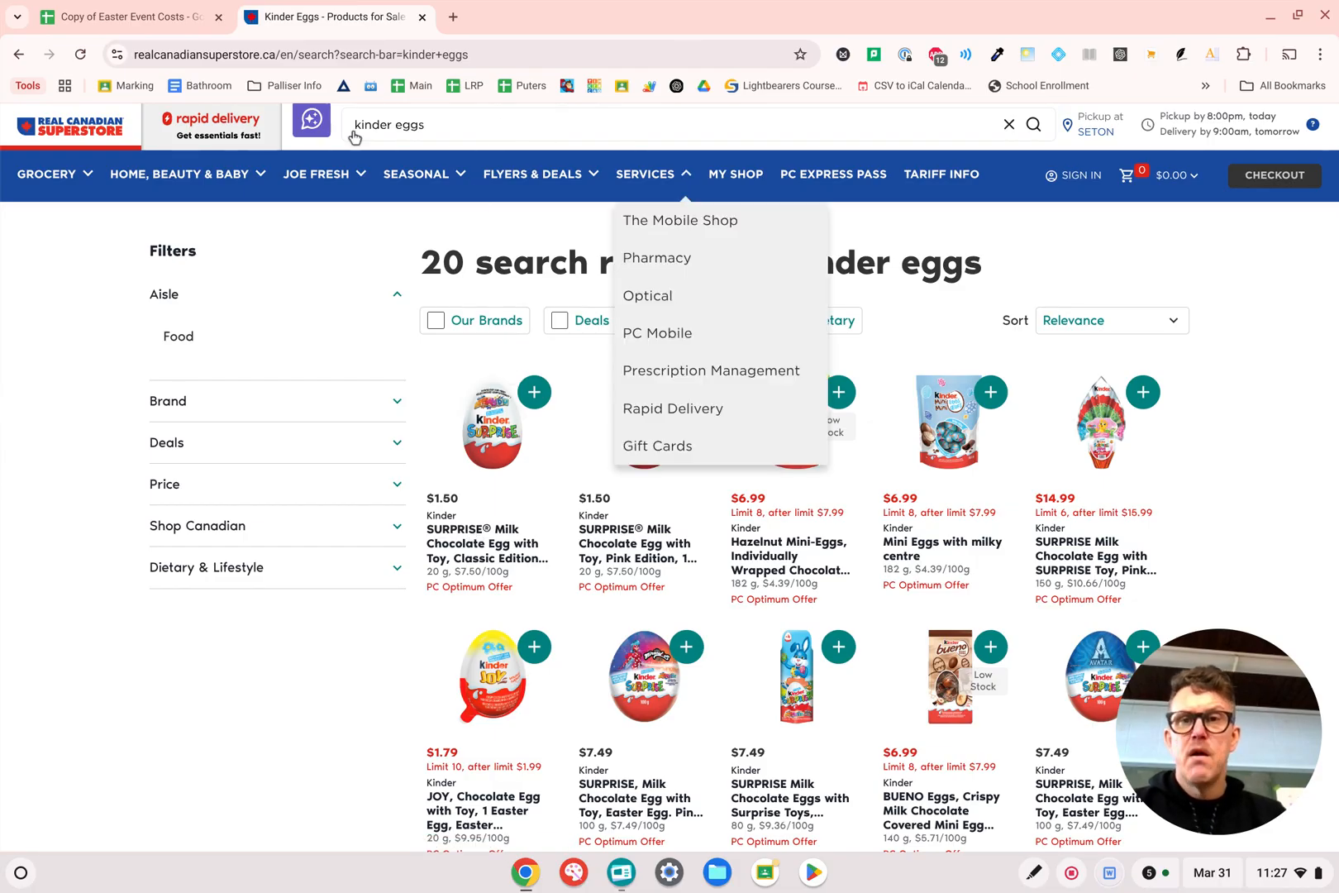
left_click(481, 544)
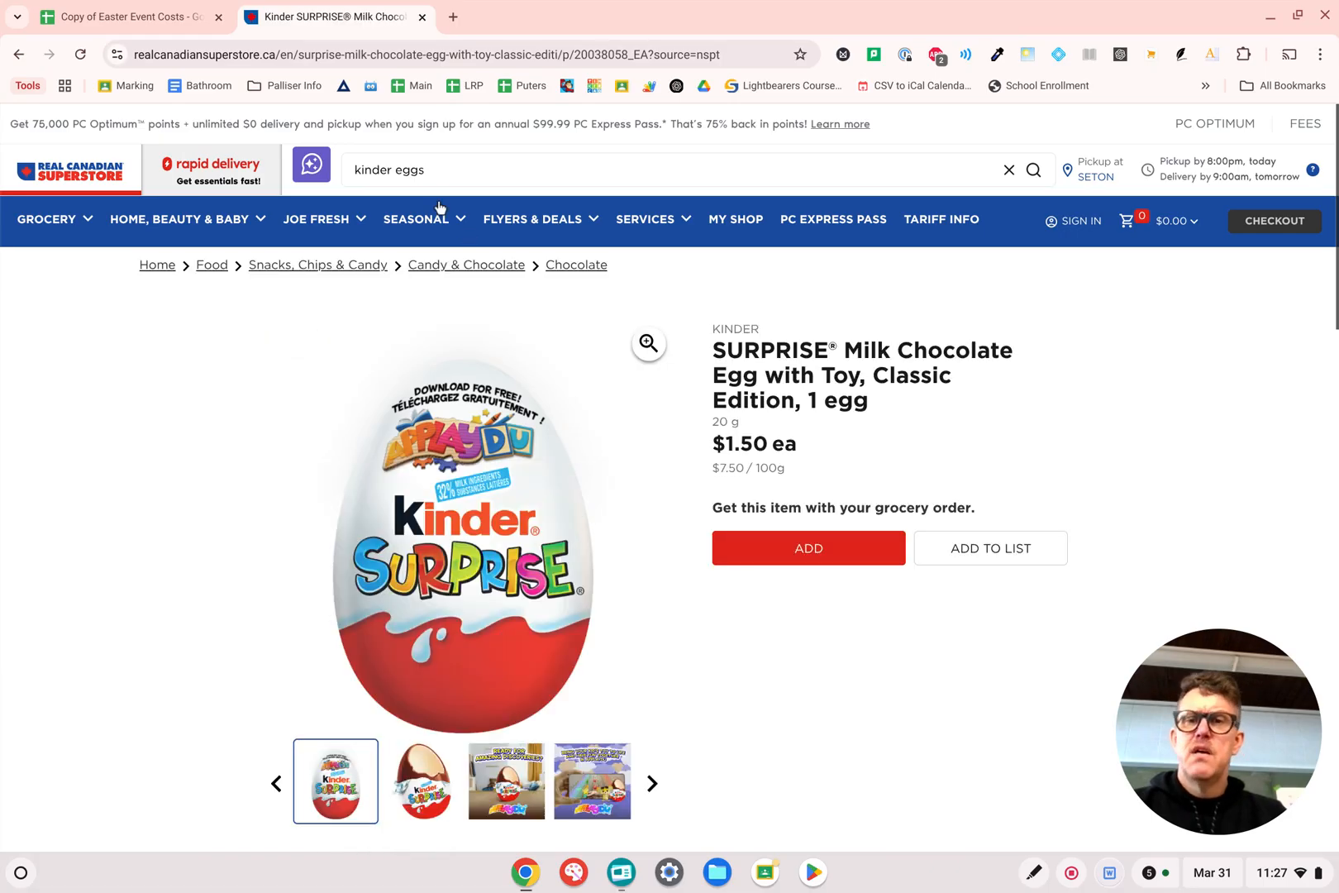
Step: Copy the product page's web address and paste it into the Link to Item cell B3 of the event costs spreadsheet
left_click(362, 55)
key("ctrl+c")
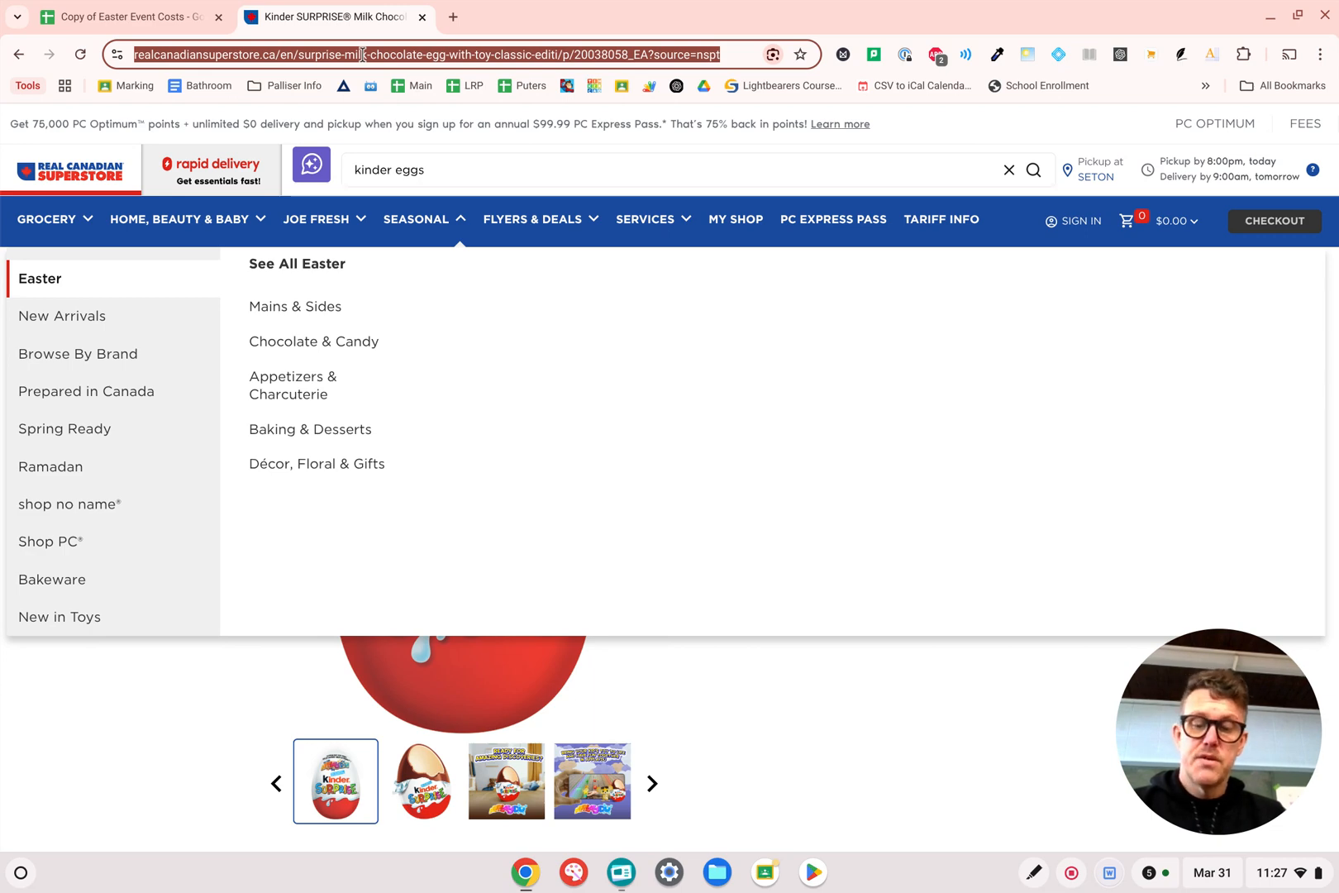
left_click(132, 27)
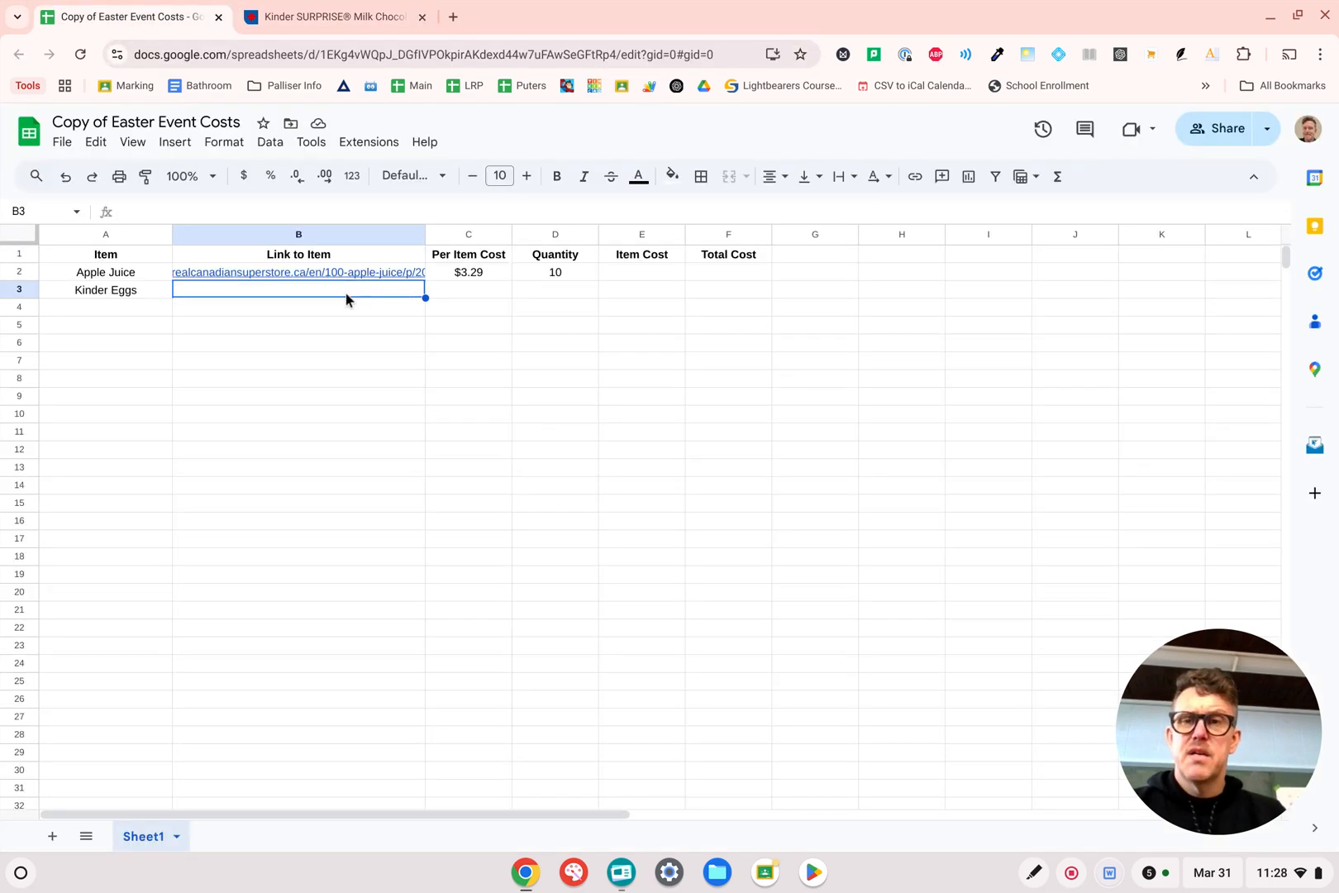
key("ctrl+v")
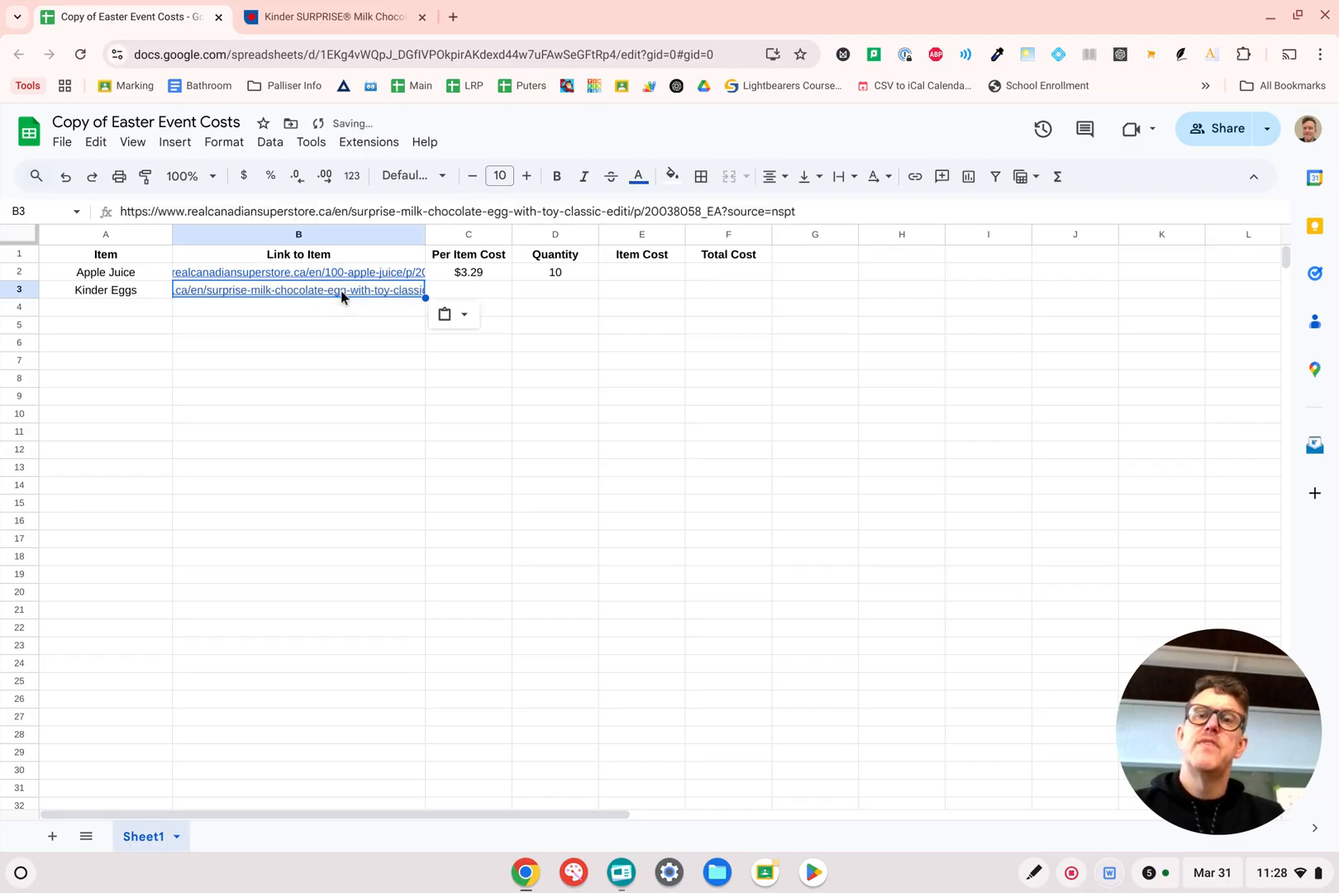
left_click(365, 340)
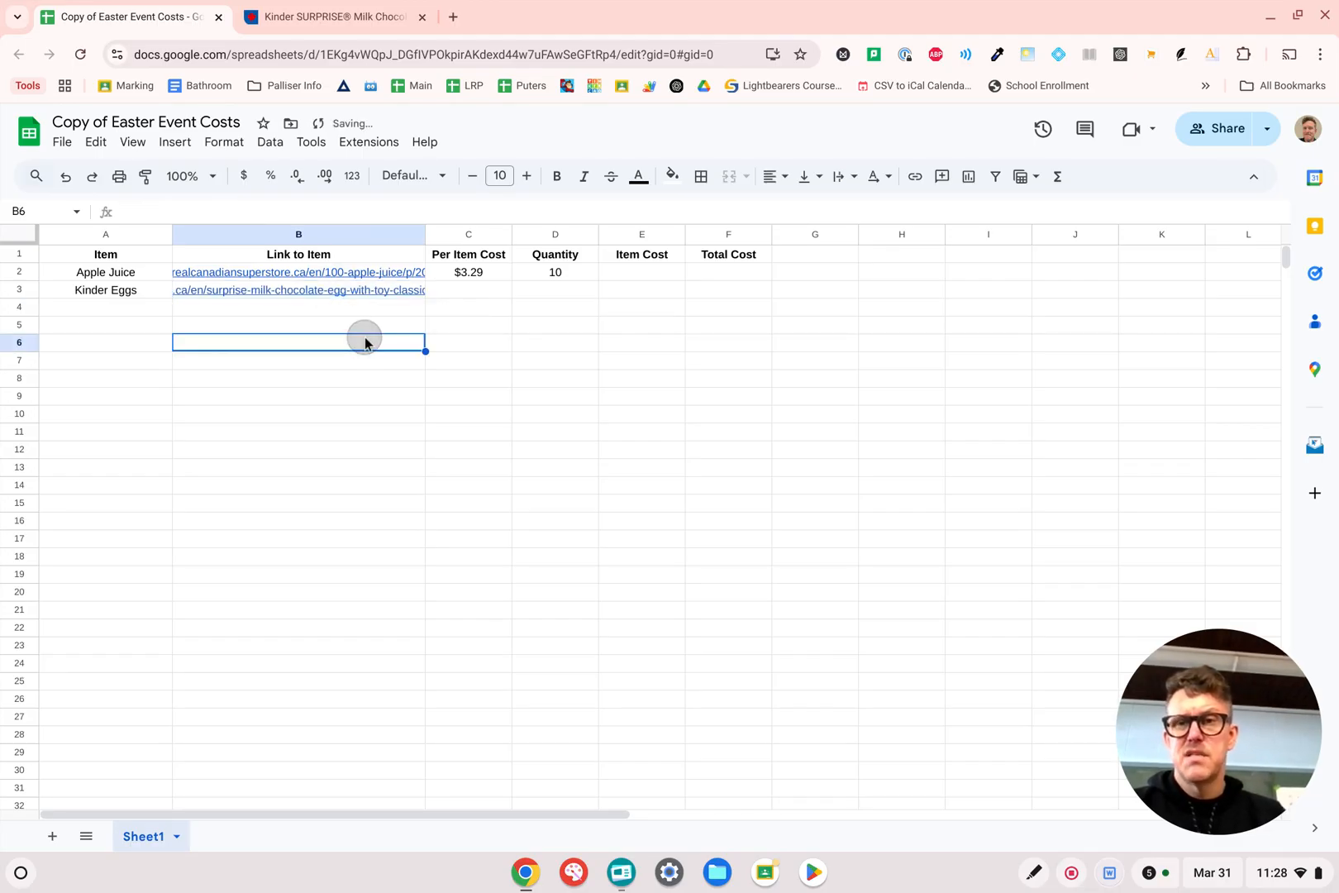
Step: Set the text wrapping of the Kinder Eggs link in cell B3 to overflow
left_click(408, 291)
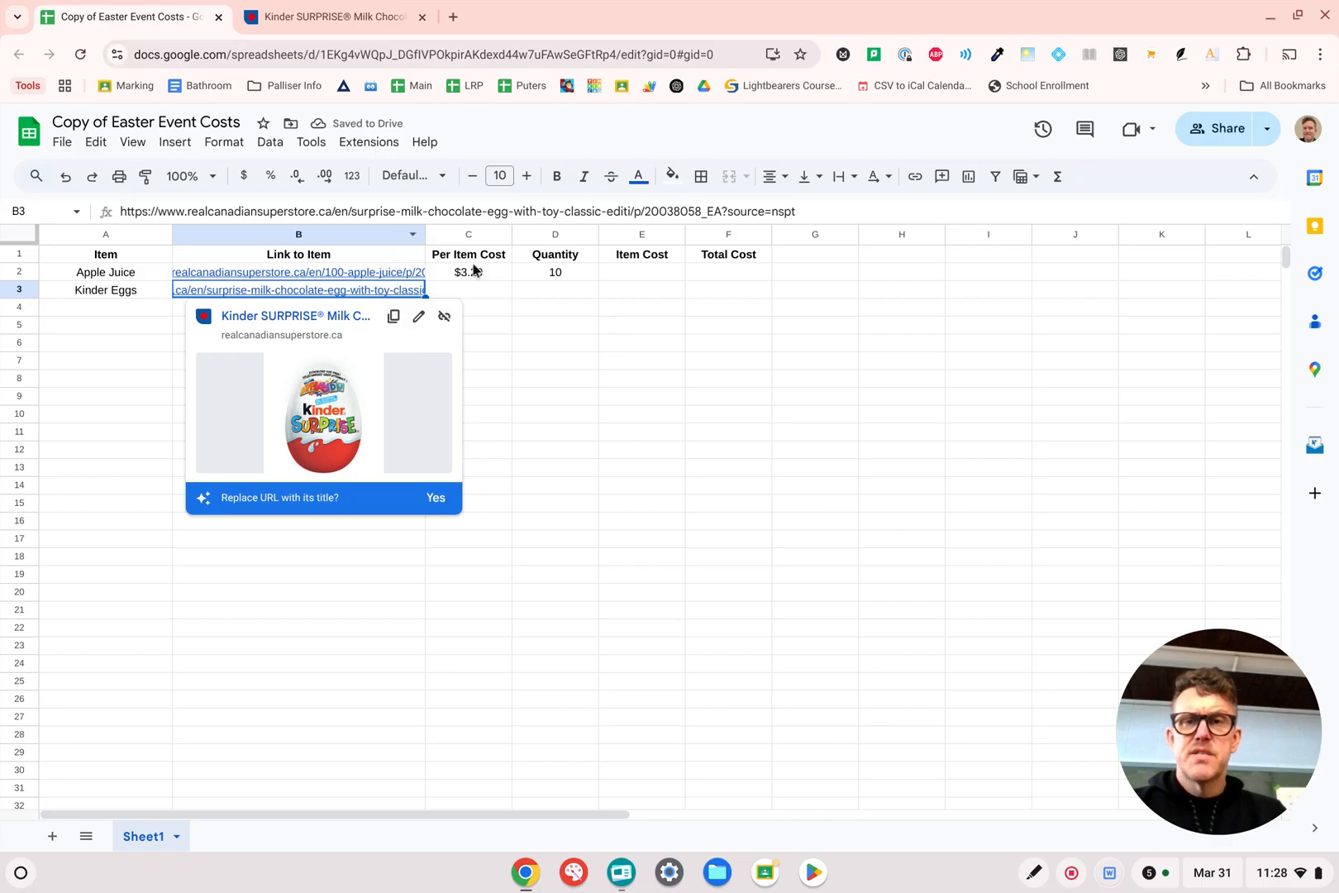
left_click(844, 176)
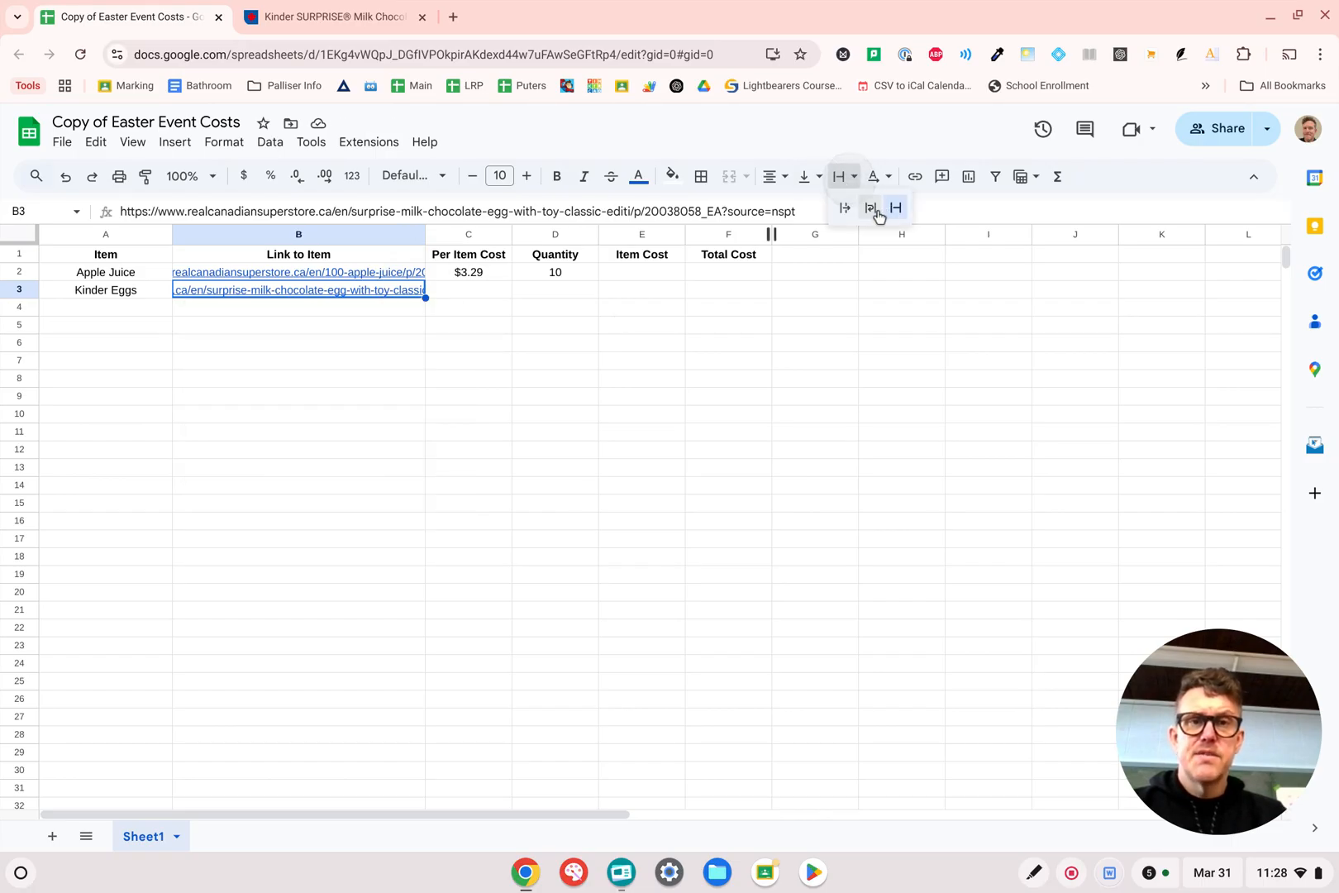
left_click(845, 208)
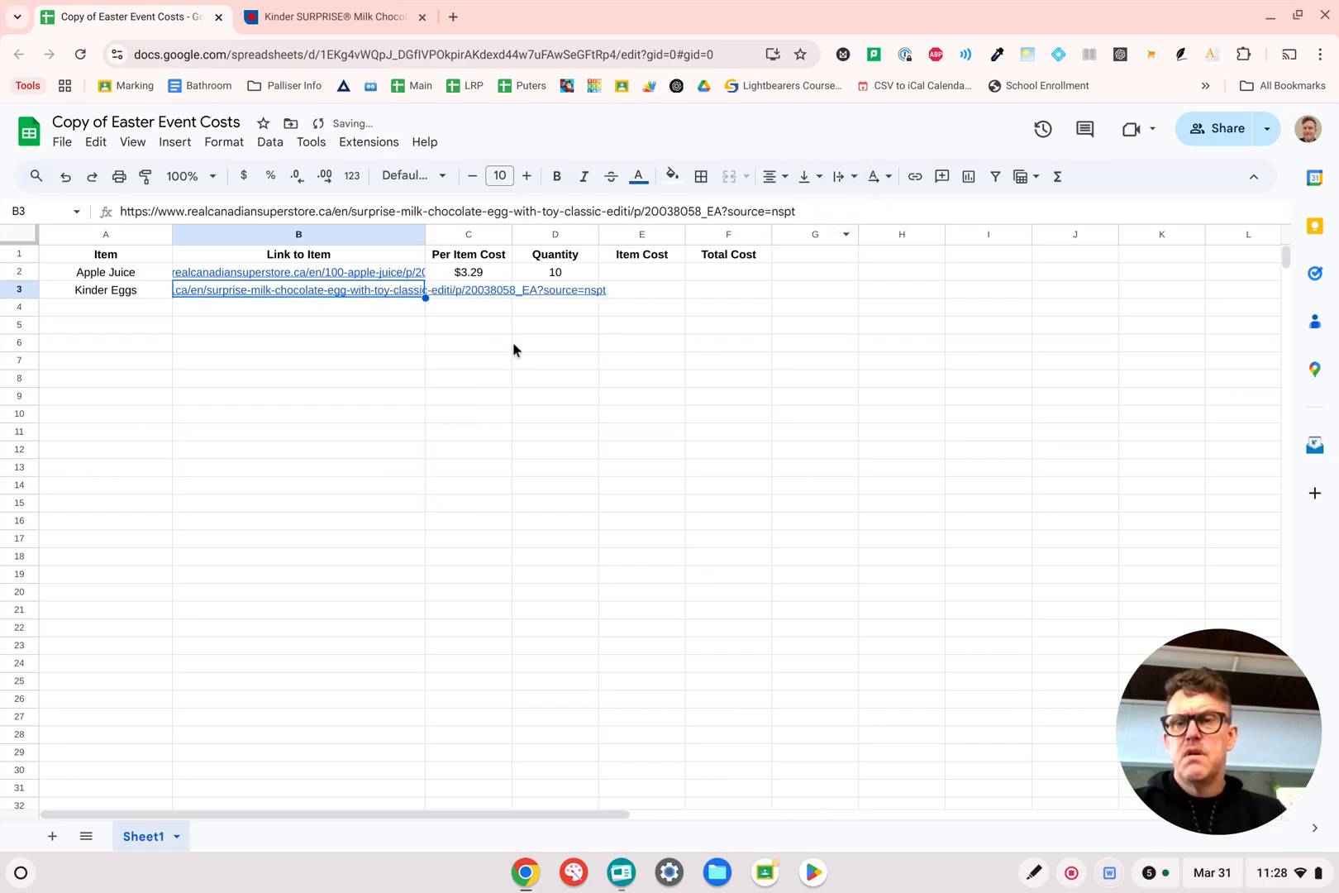
left_click(400, 324)
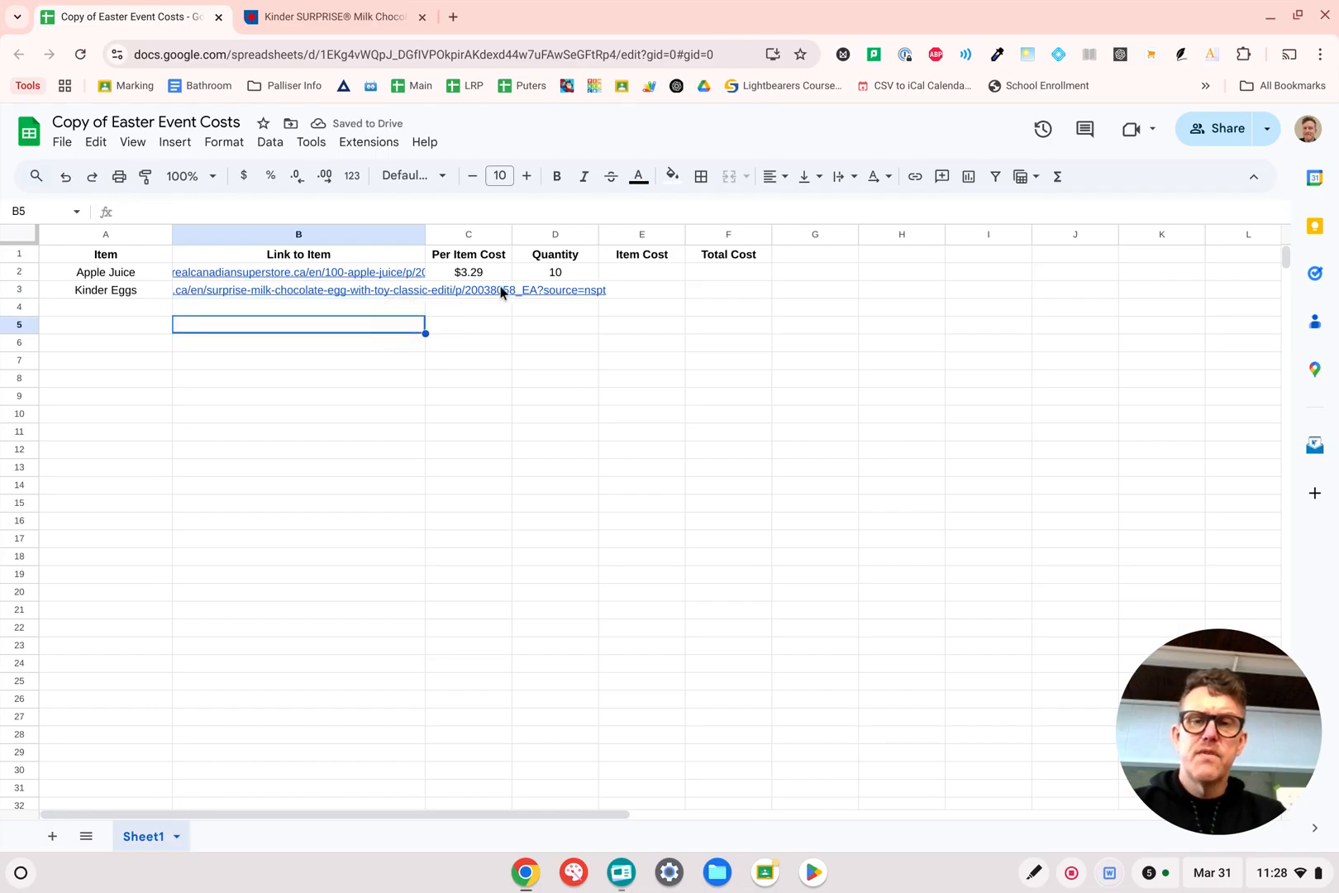
Step: Set the text wrapping of the Kinder Eggs link in cell B3 to clip
left_click(386, 290)
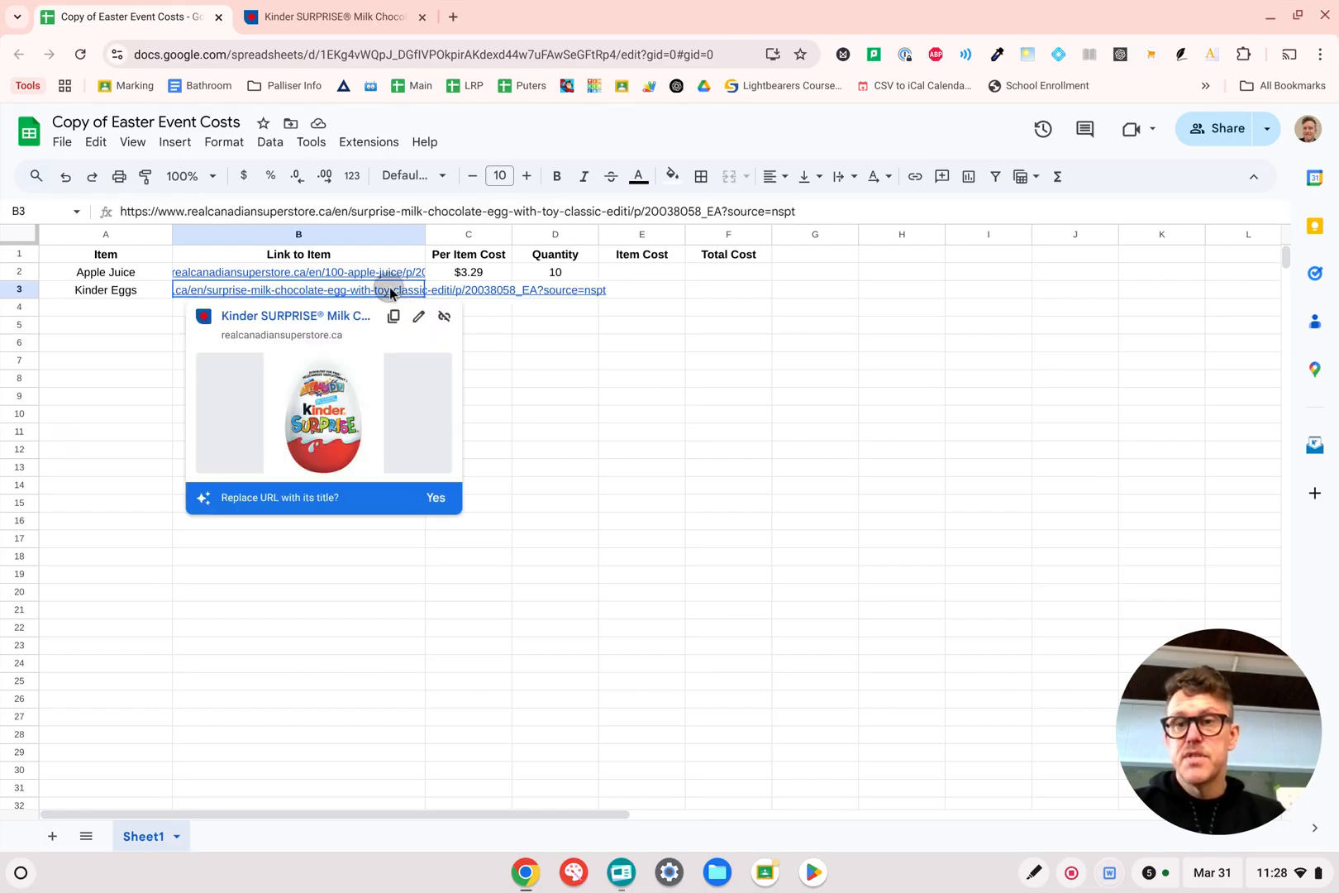
left_click(842, 179)
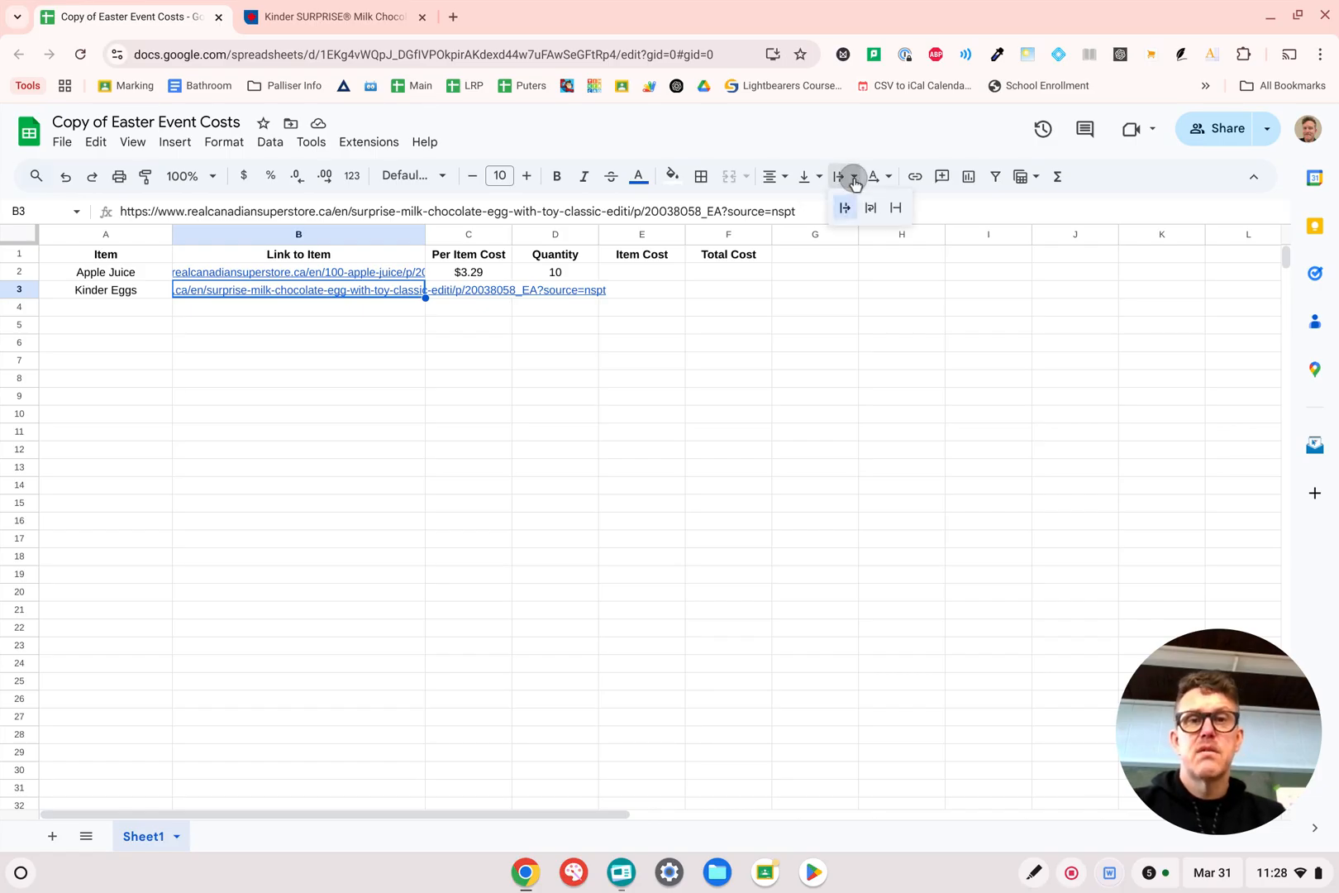
left_click(897, 212)
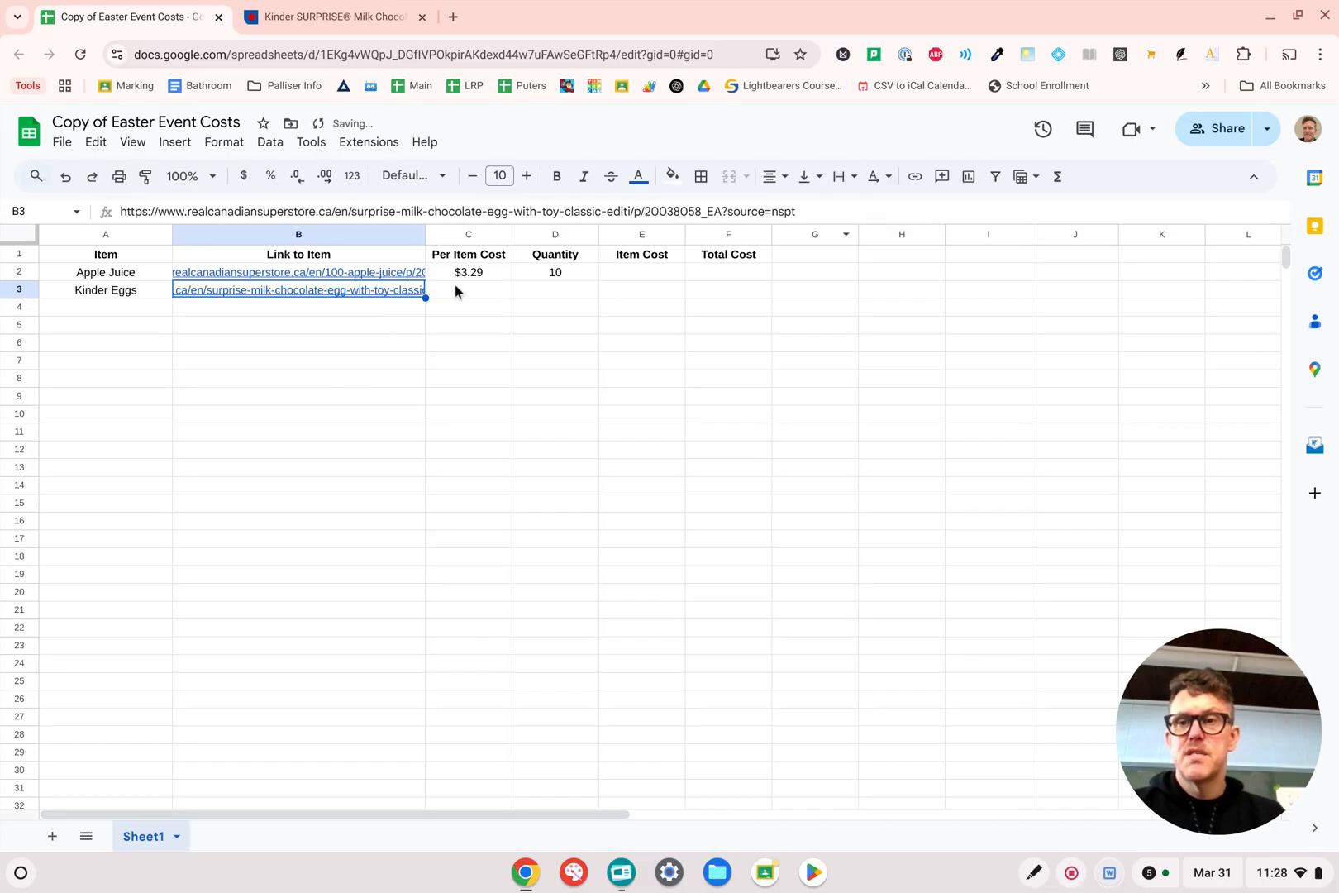
Step: Enter a per item cost of 1.50 and a quantity of 80 for Kinder Eggs in row 3, revisiting the product page for reference
left_click(456, 287)
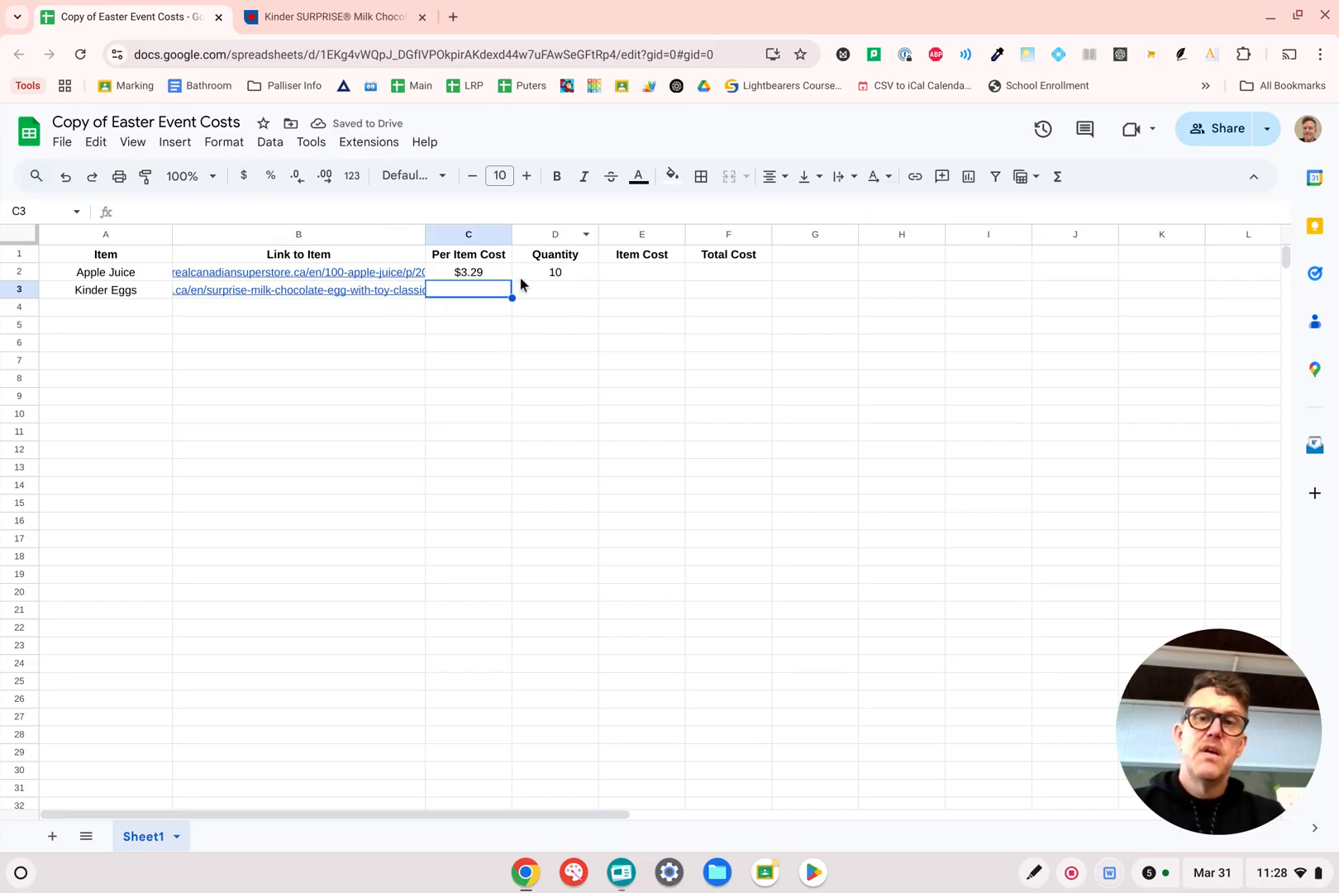
left_click(358, 17)
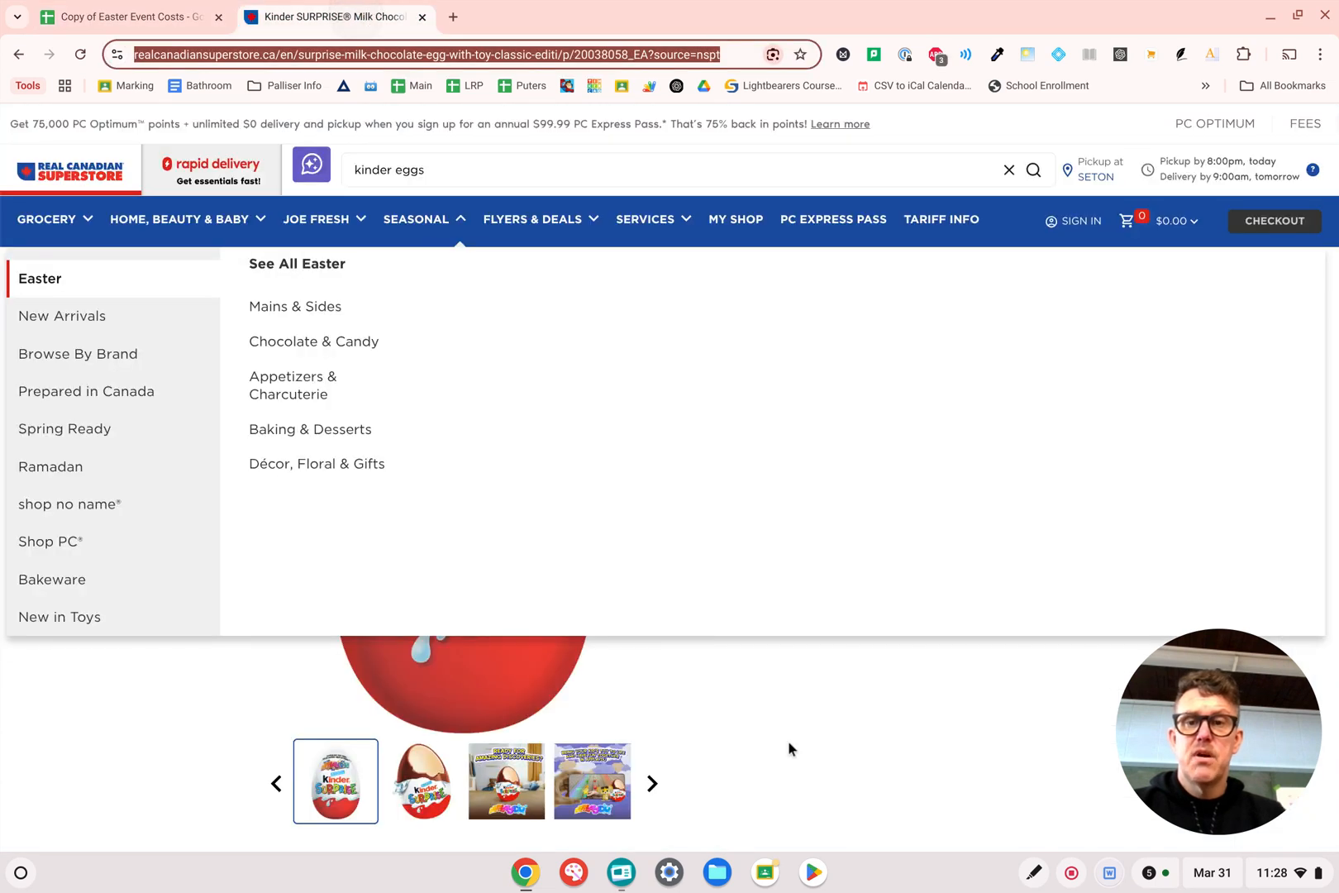
left_click(103, 17)
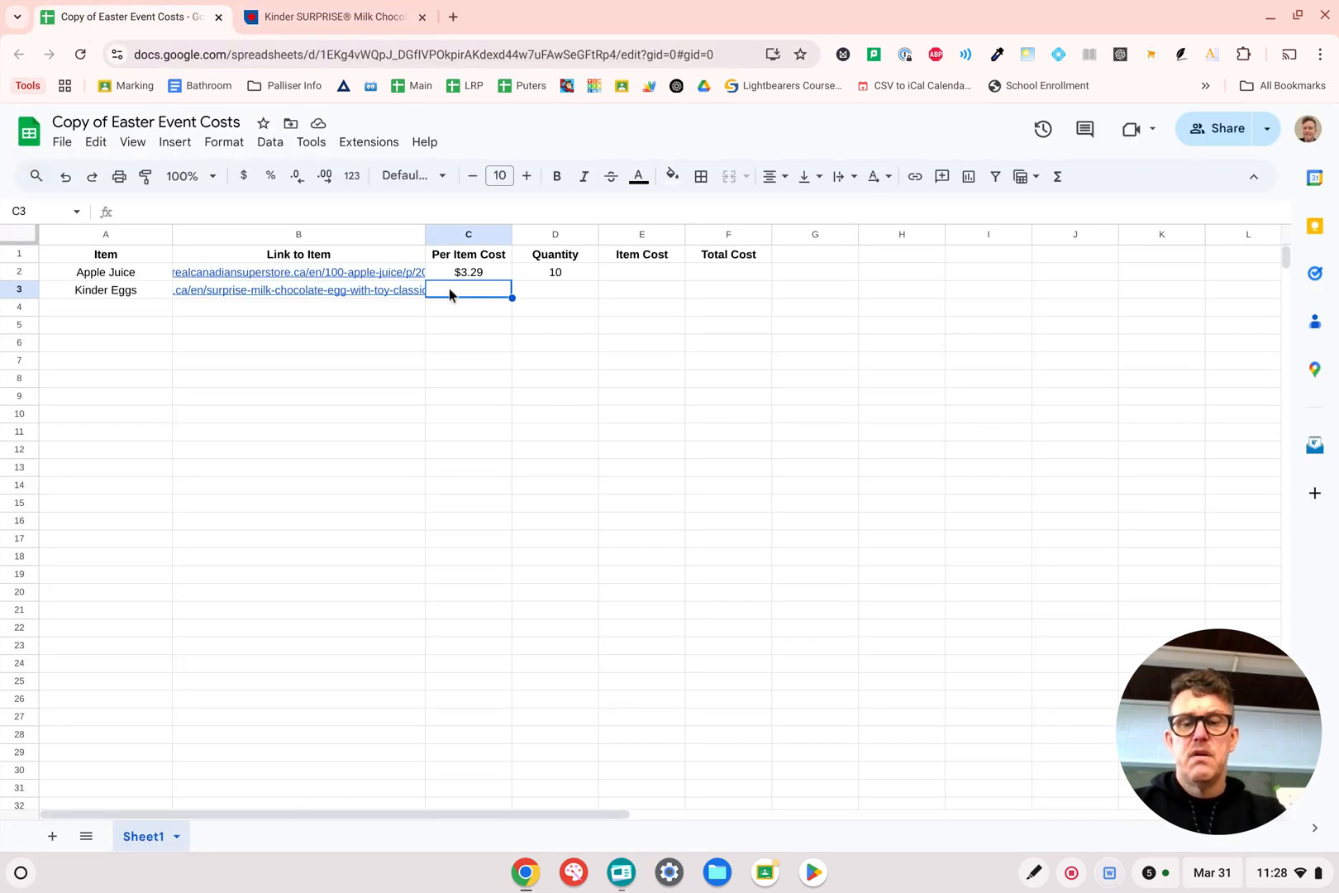
type("1.50")
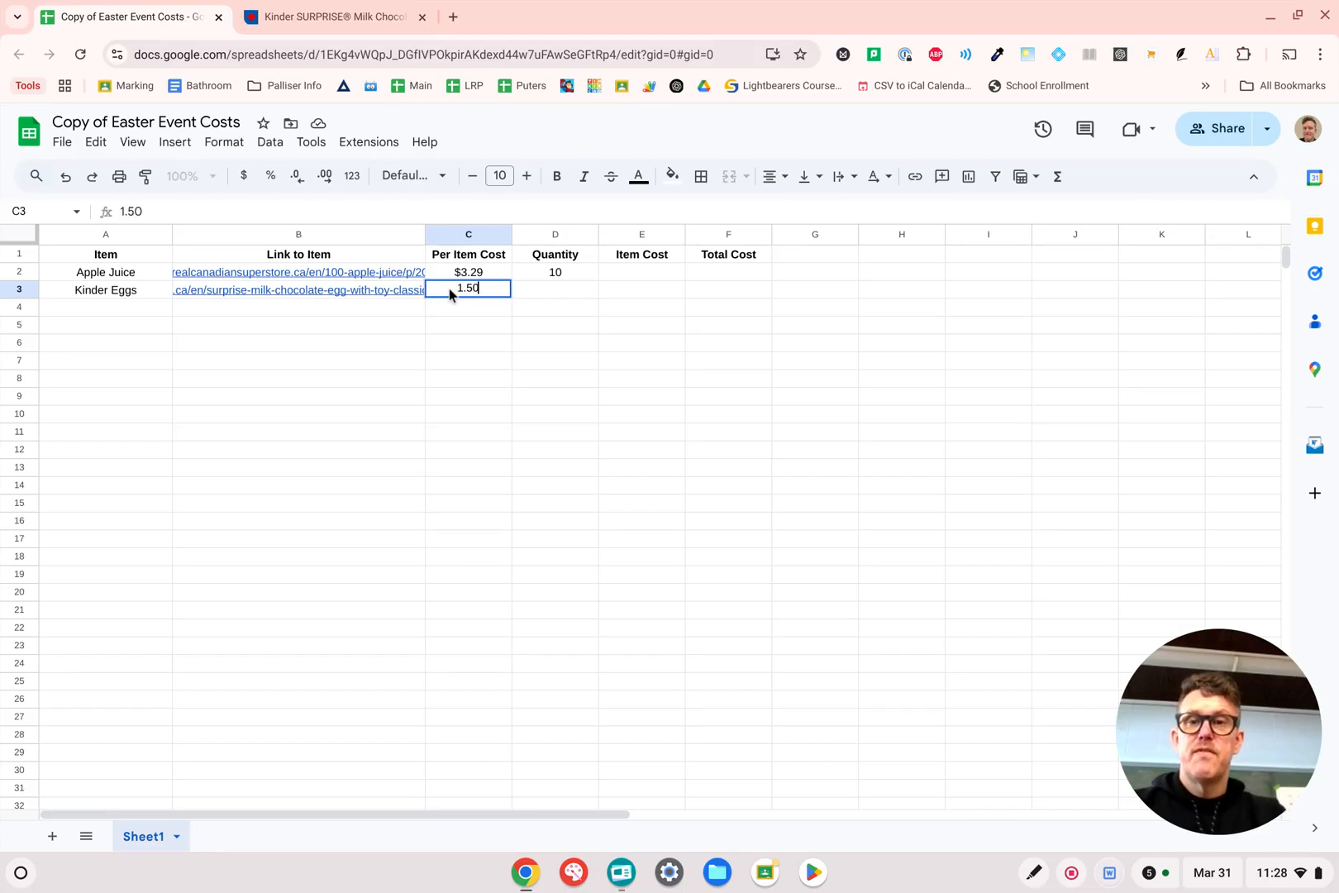
key("Tab")
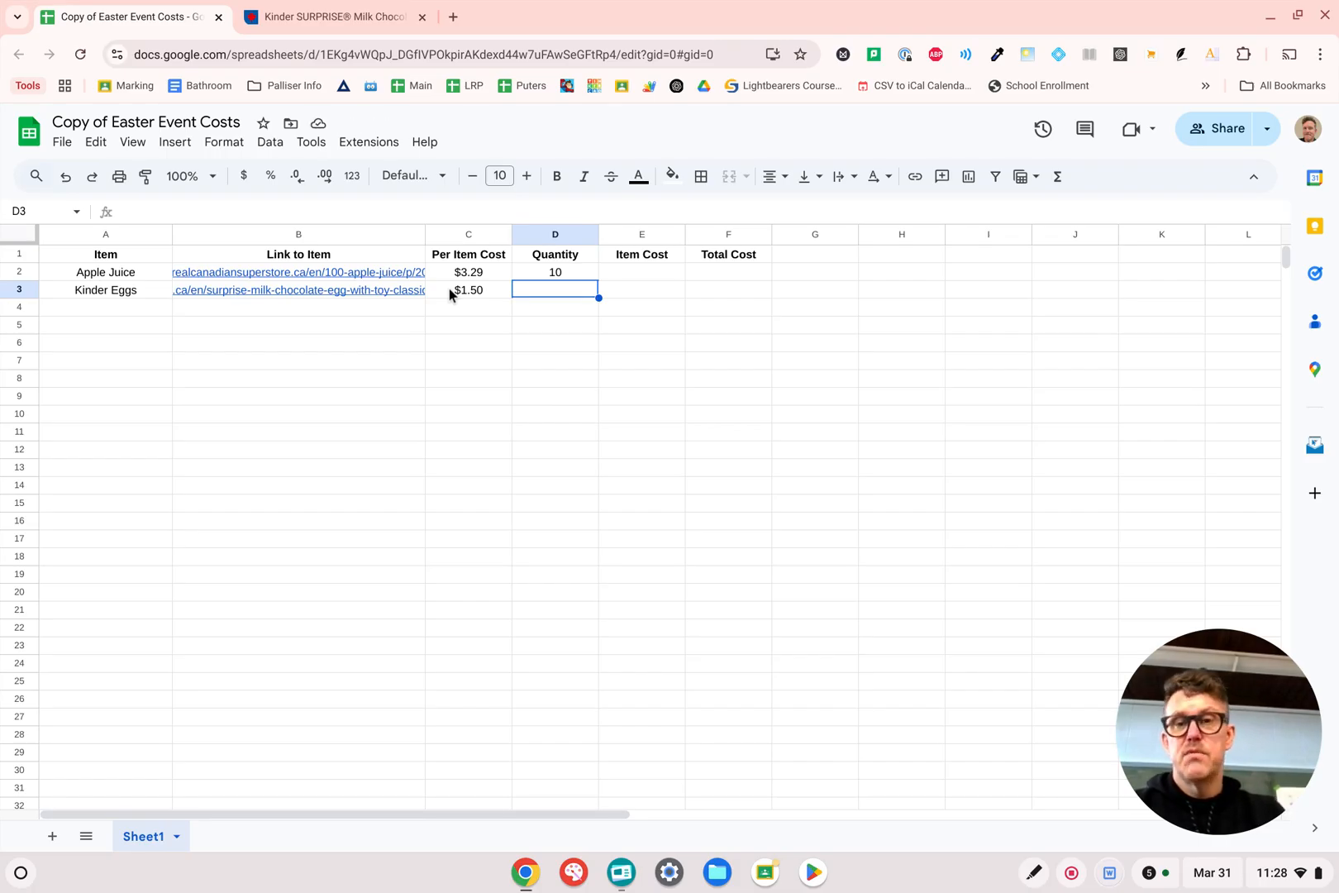
type("80")
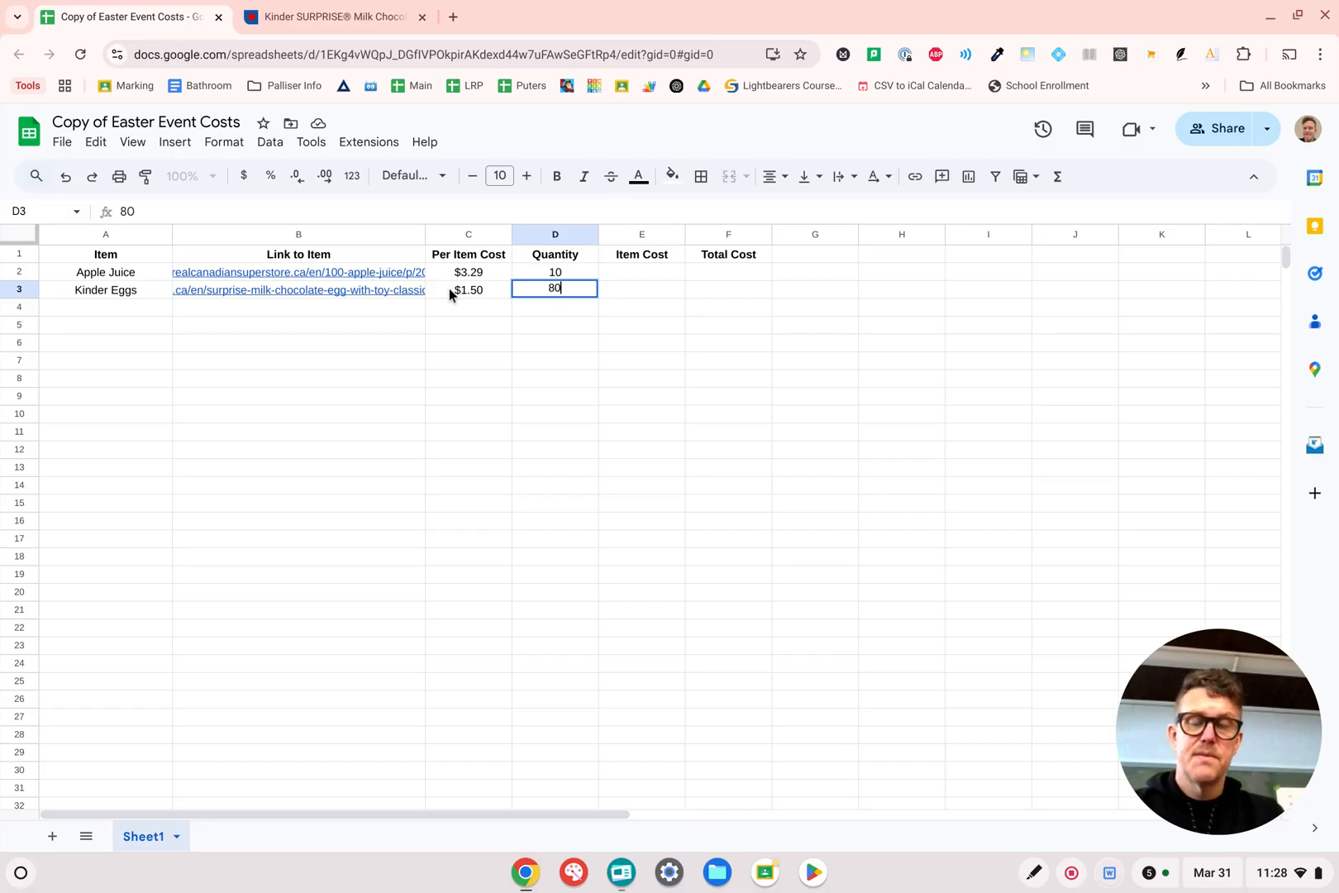
key("Tab")
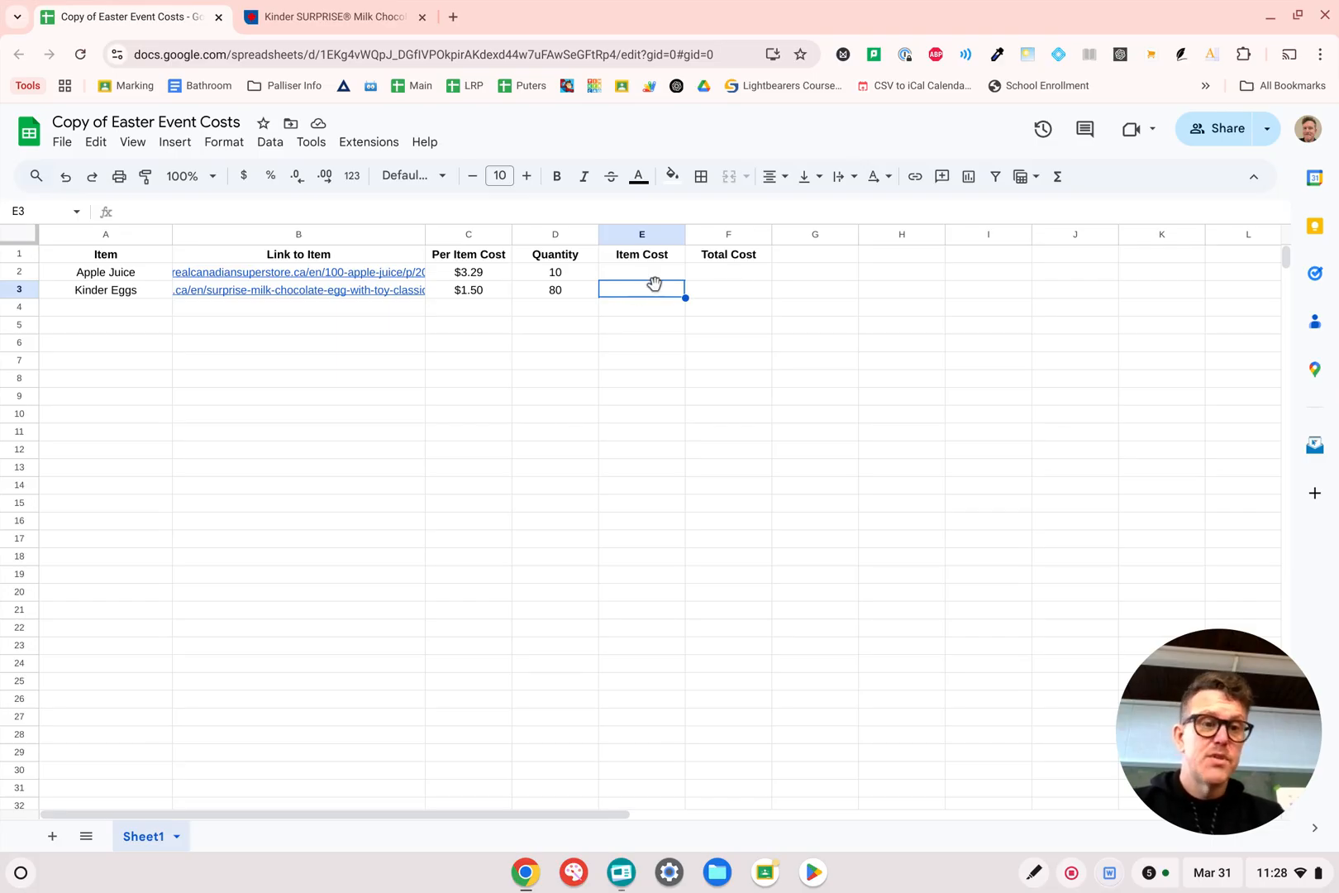
left_click(751, 275)
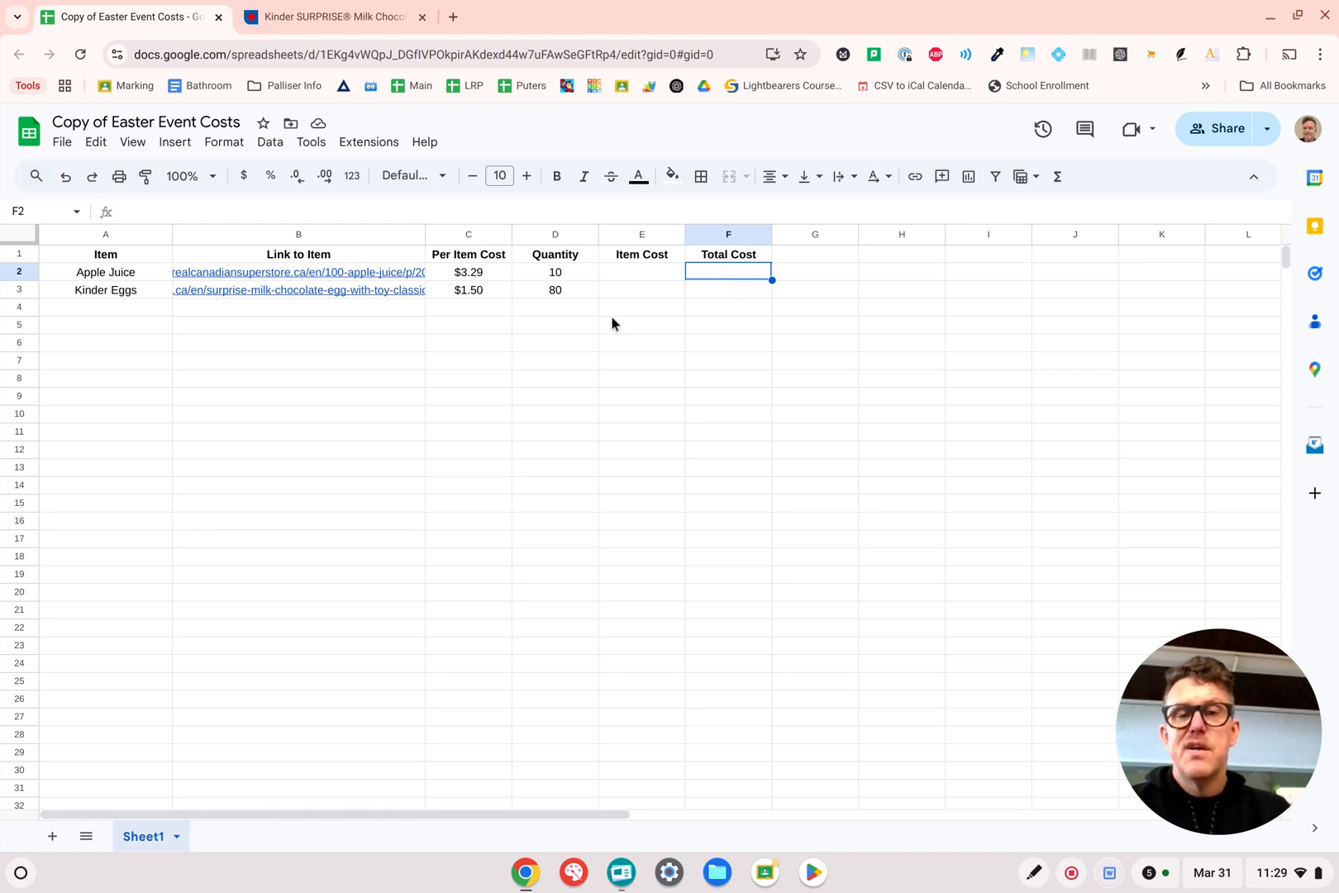
Step: Enter 32.90 as the Apple Juice item cost in cell E2 and format it as currency
left_click(487, 272)
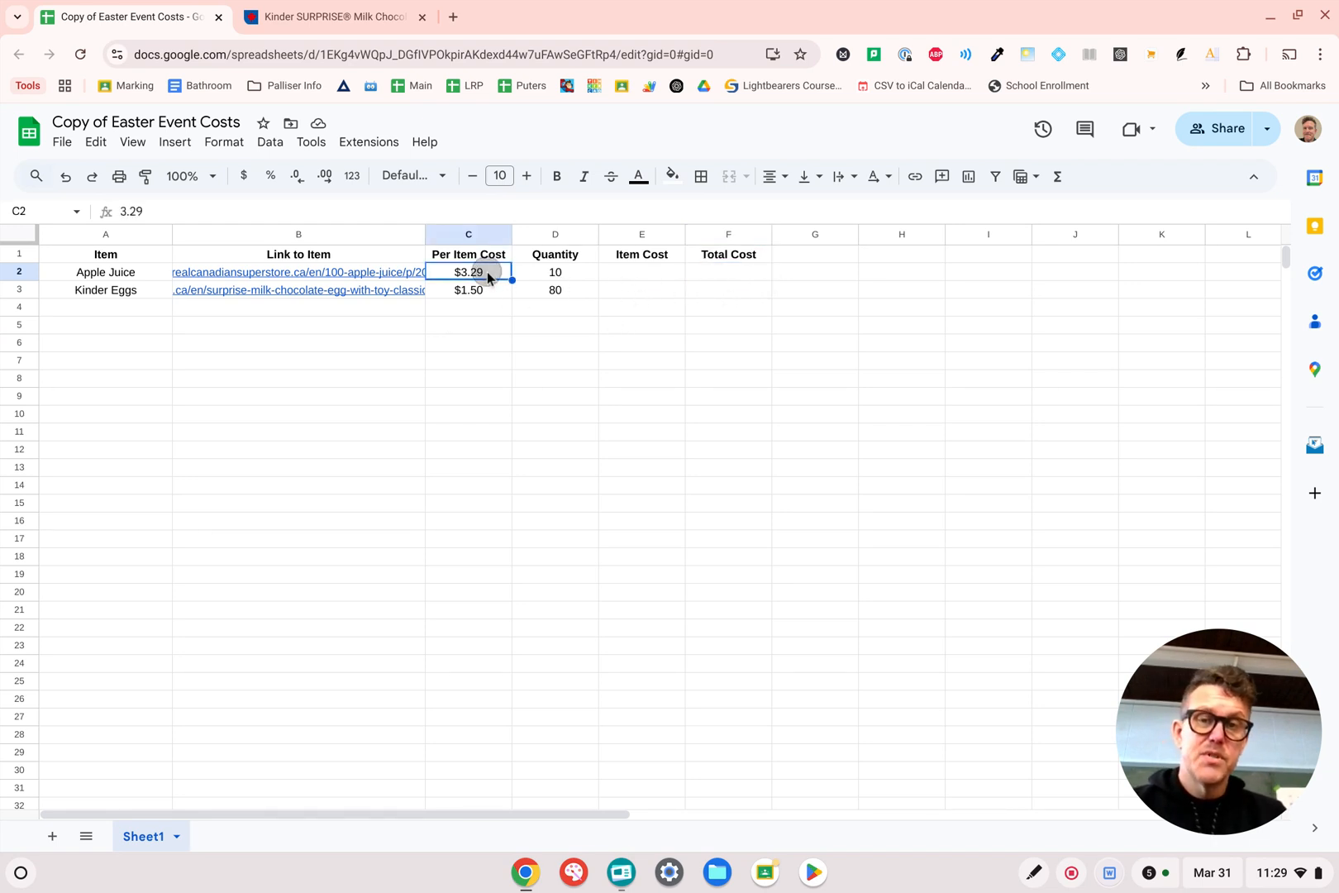
left_click(542, 270)
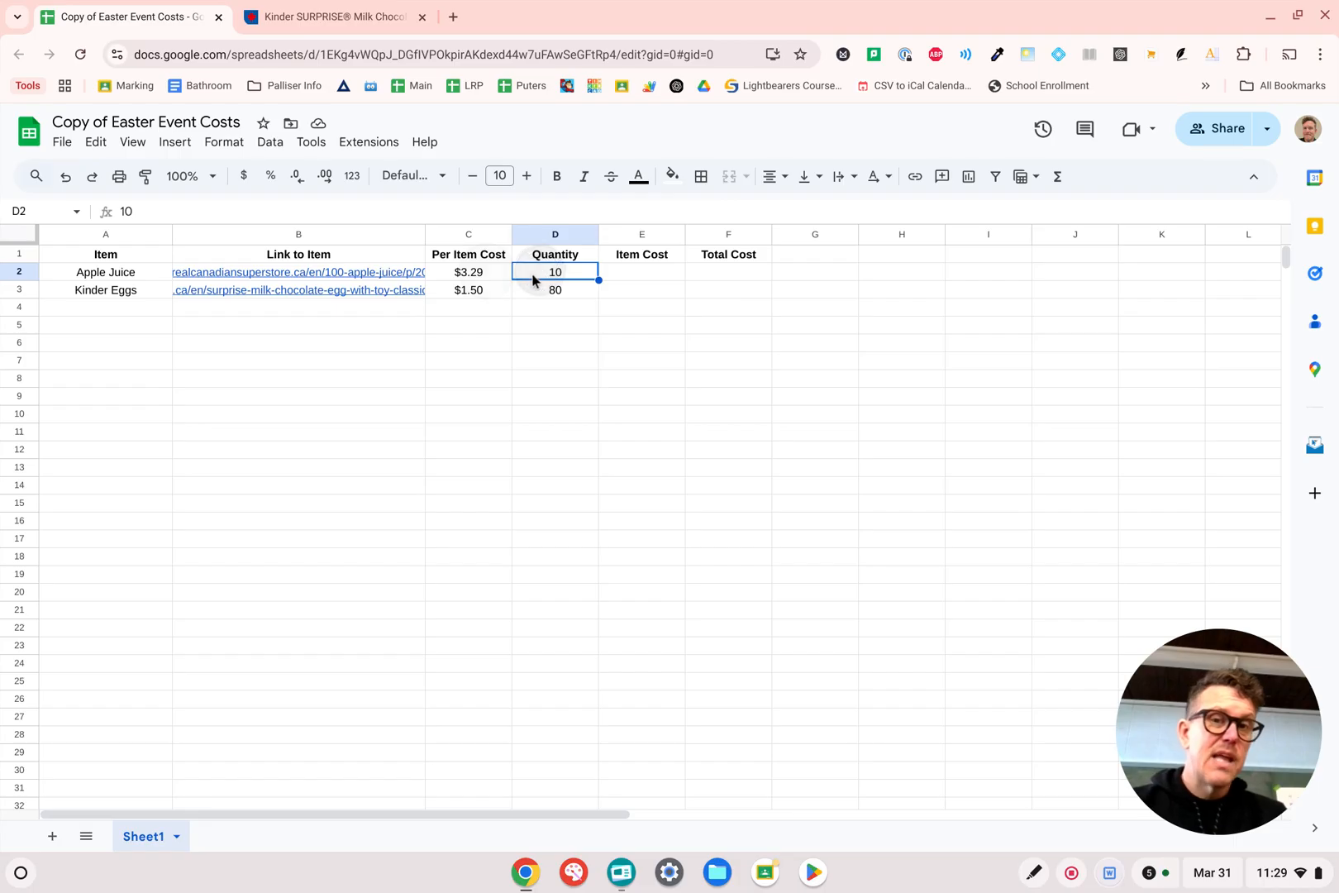
left_click(482, 276)
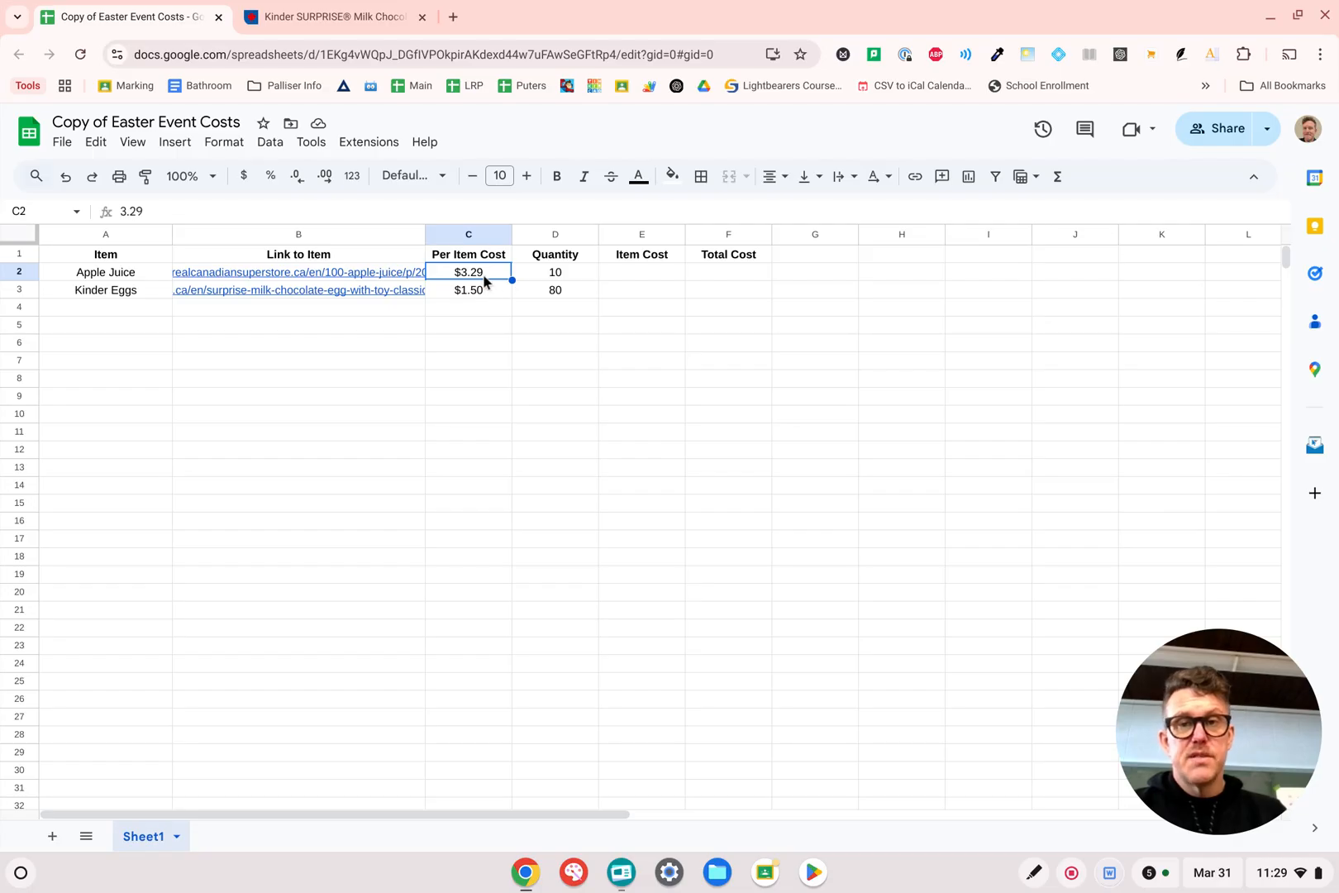
left_click(634, 272)
type("32")
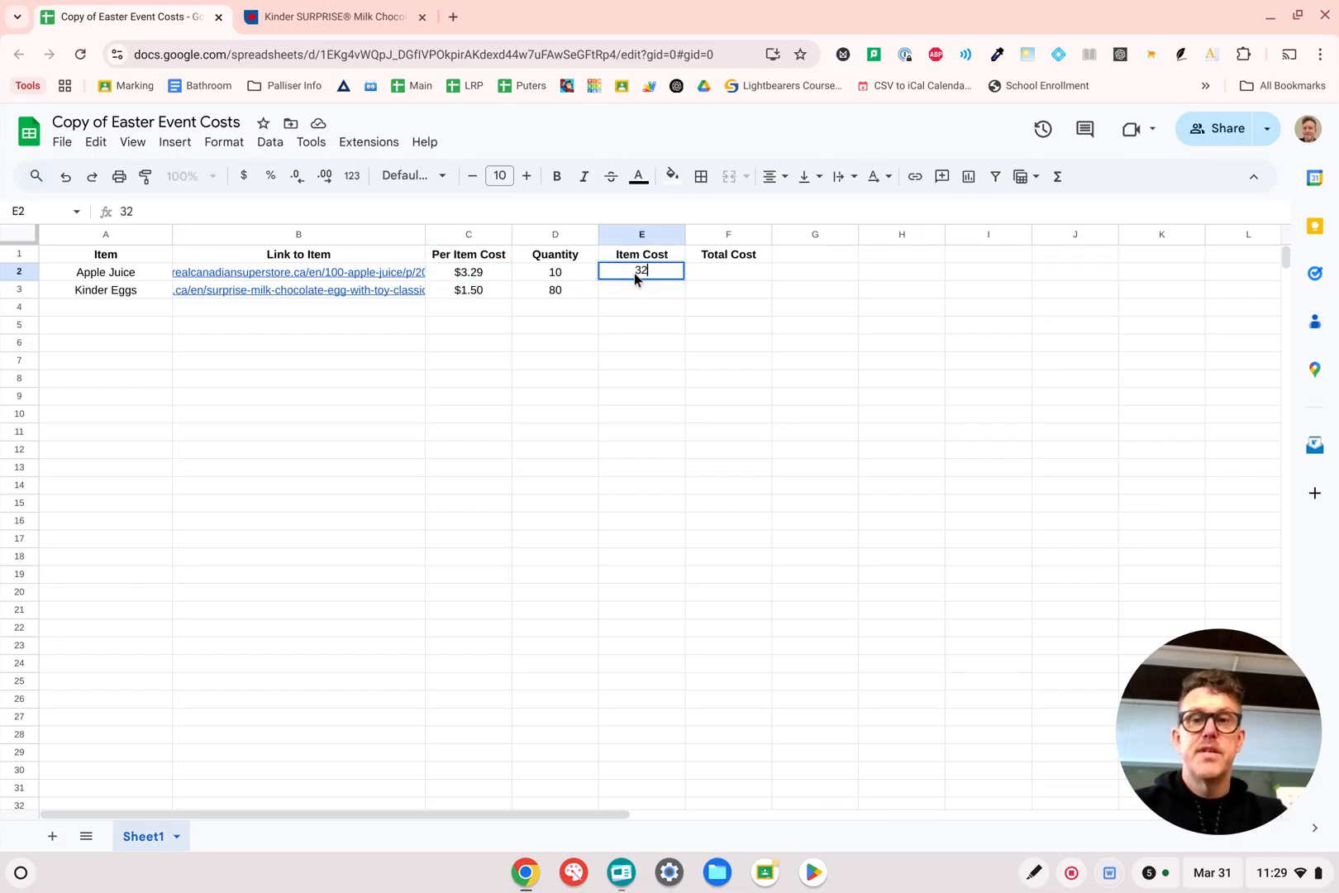
type(".90")
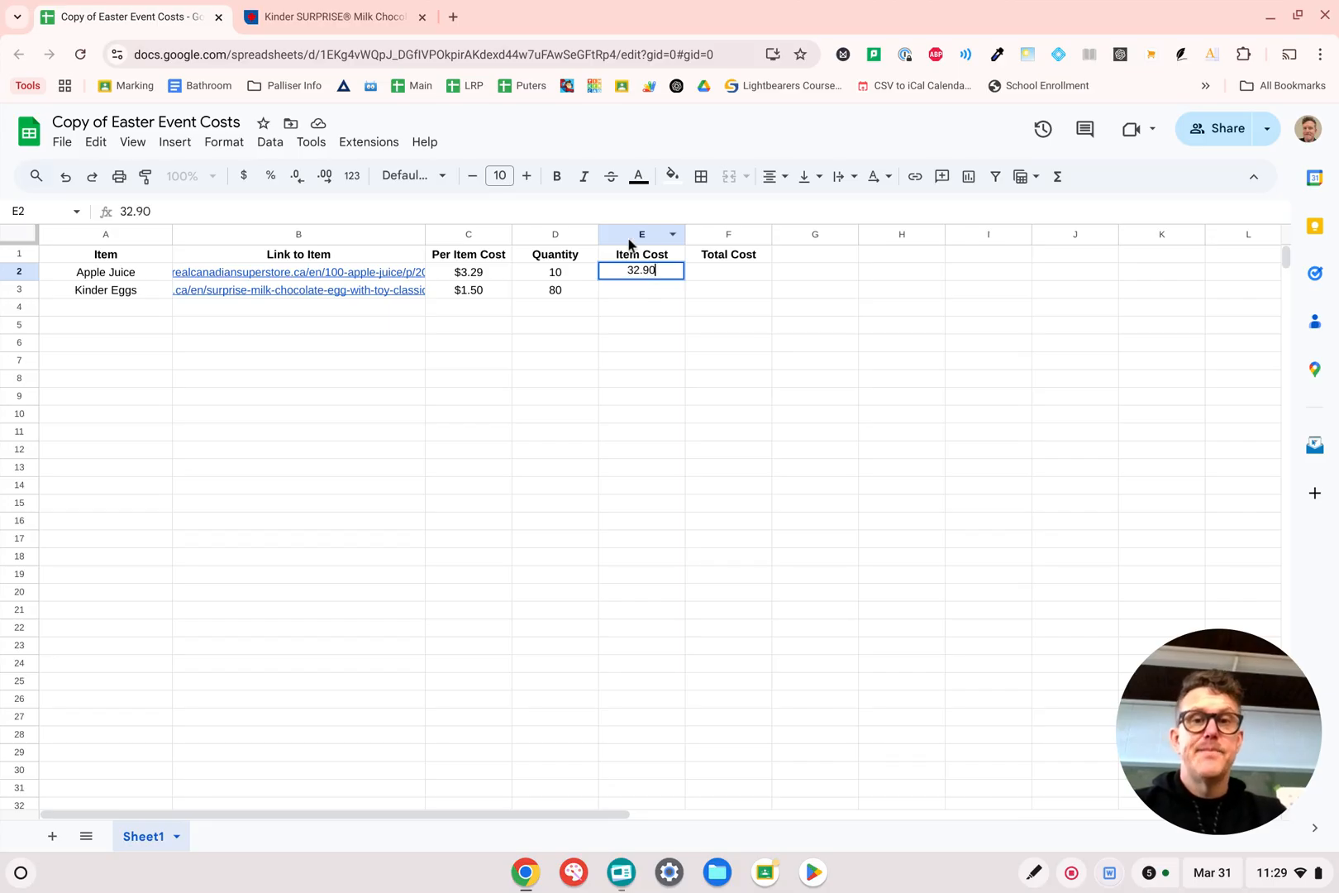
key("Return")
left_click(649, 272)
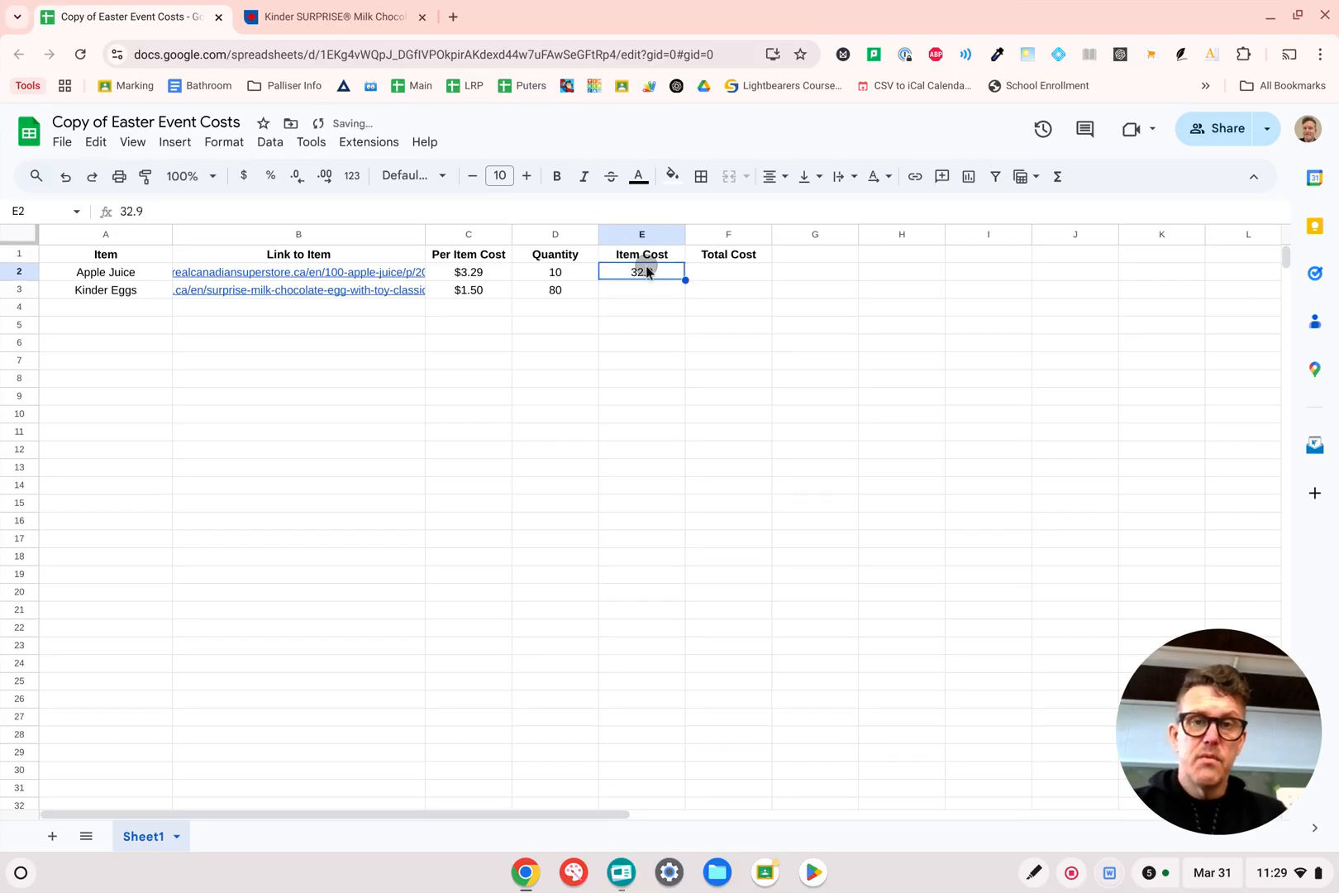
left_click(244, 178)
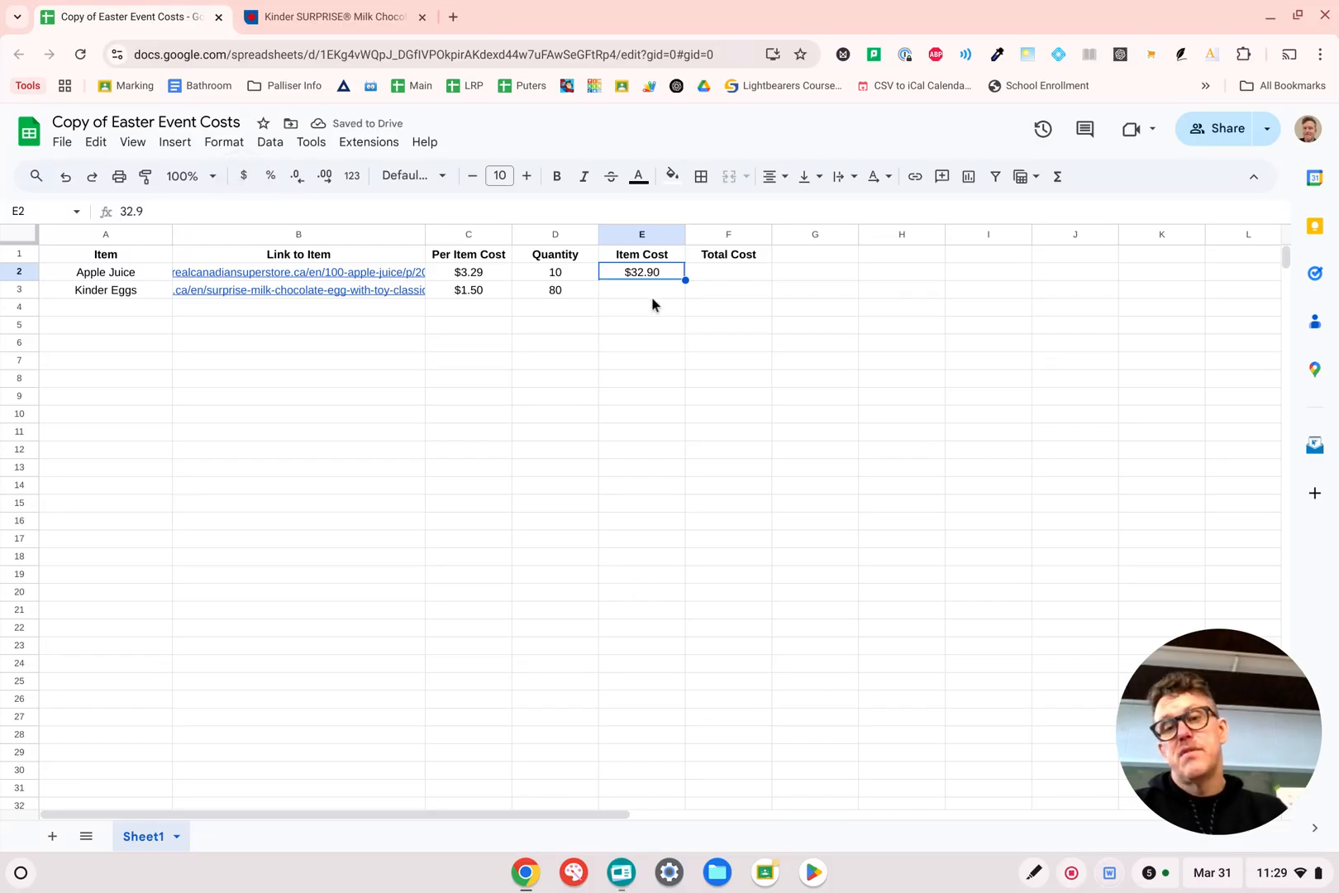
Step: Clear the manually entered Apple Juice item cost and replace it with the formula =C2*D2 in cell E2
left_click(732, 275)
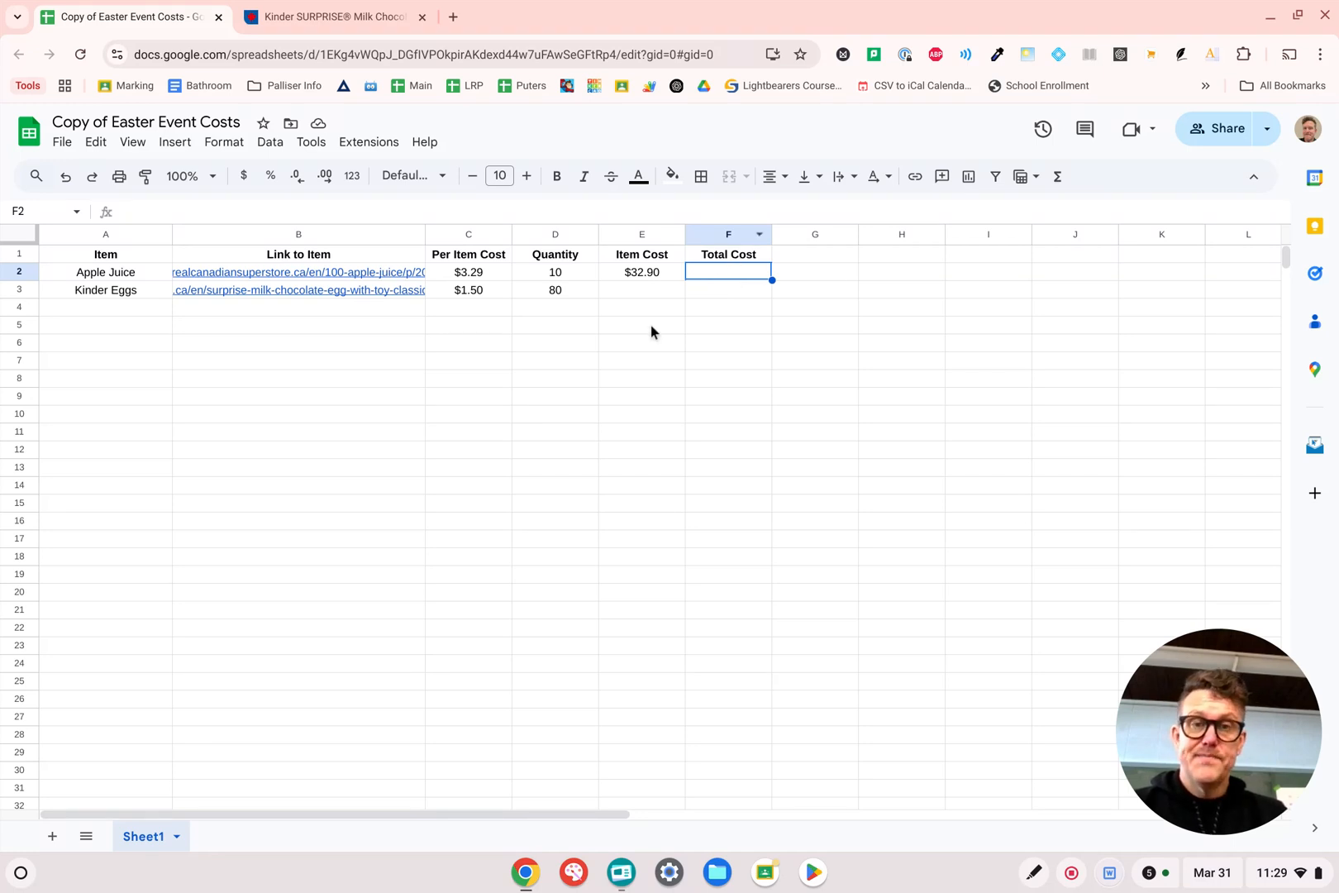
left_click(660, 275)
key("Delete")
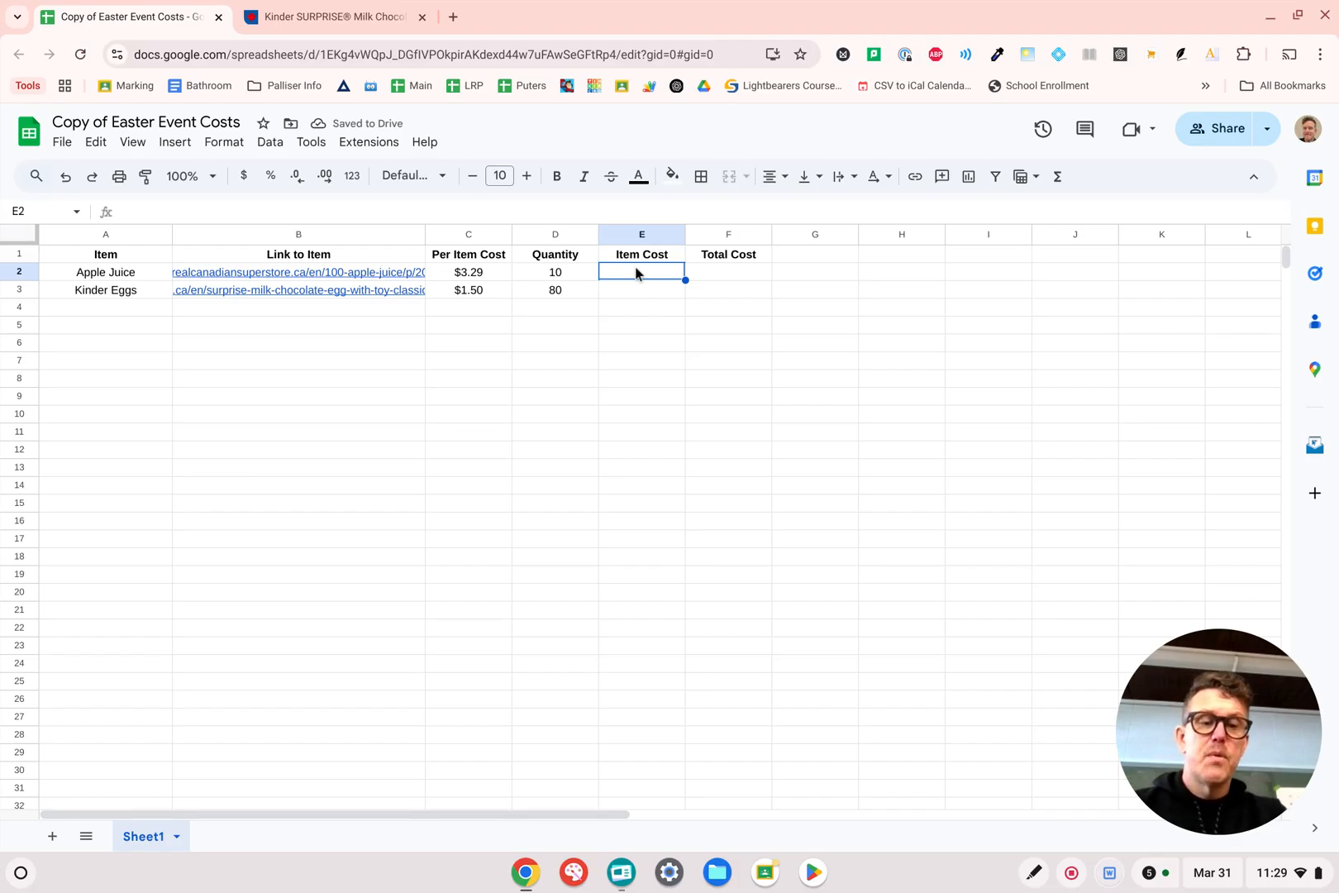
left_click(253, 212)
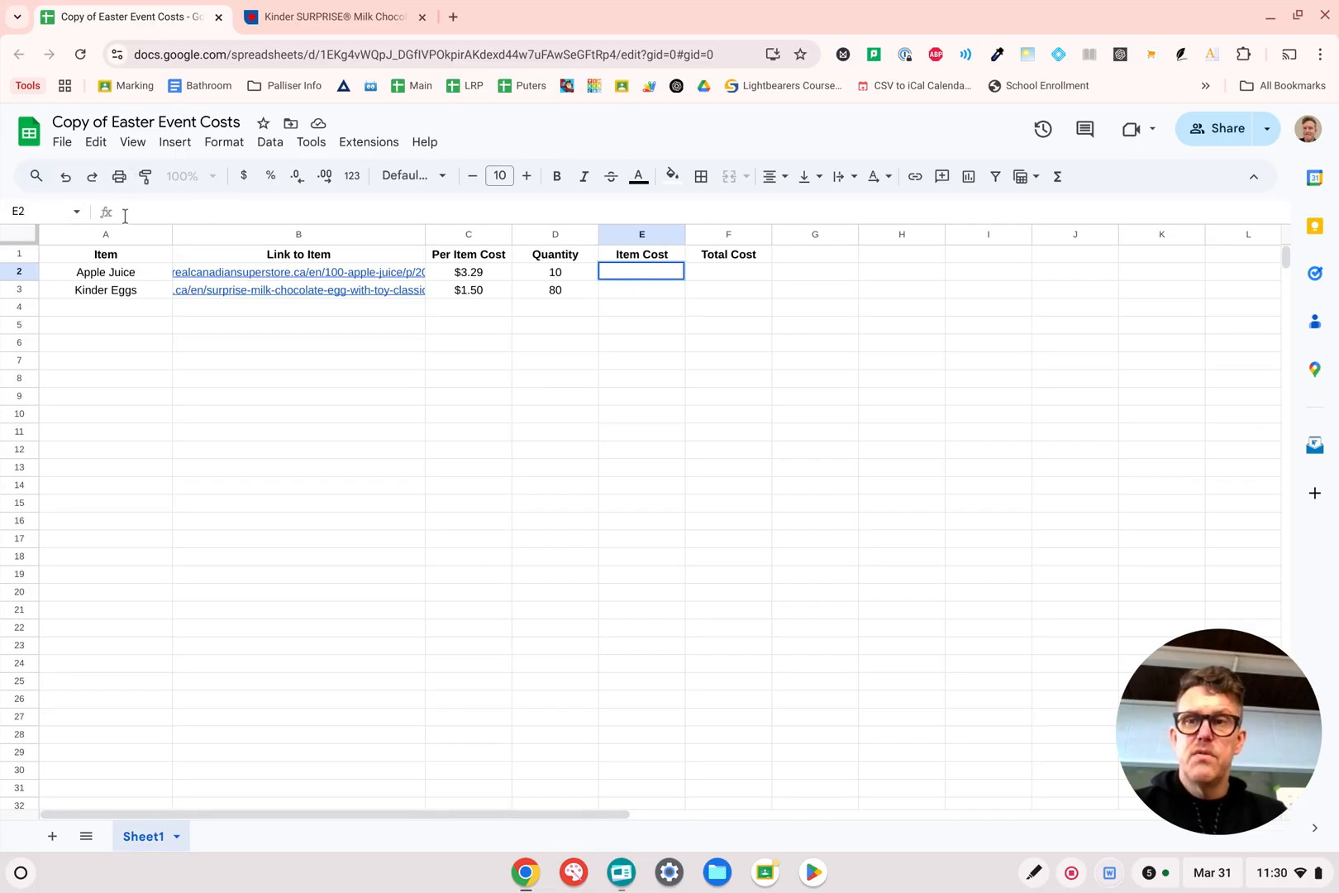
left_click(654, 273)
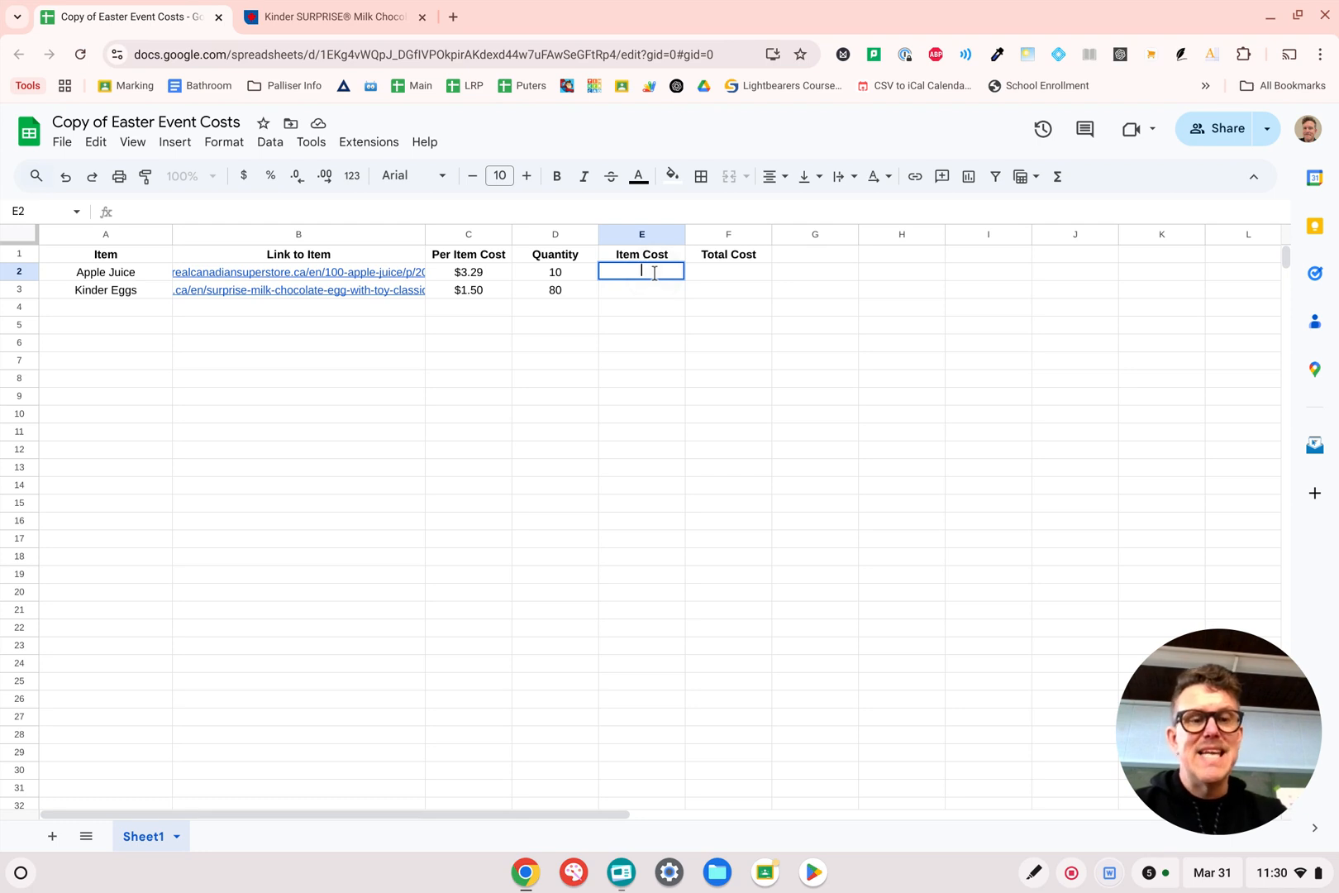
type("=")
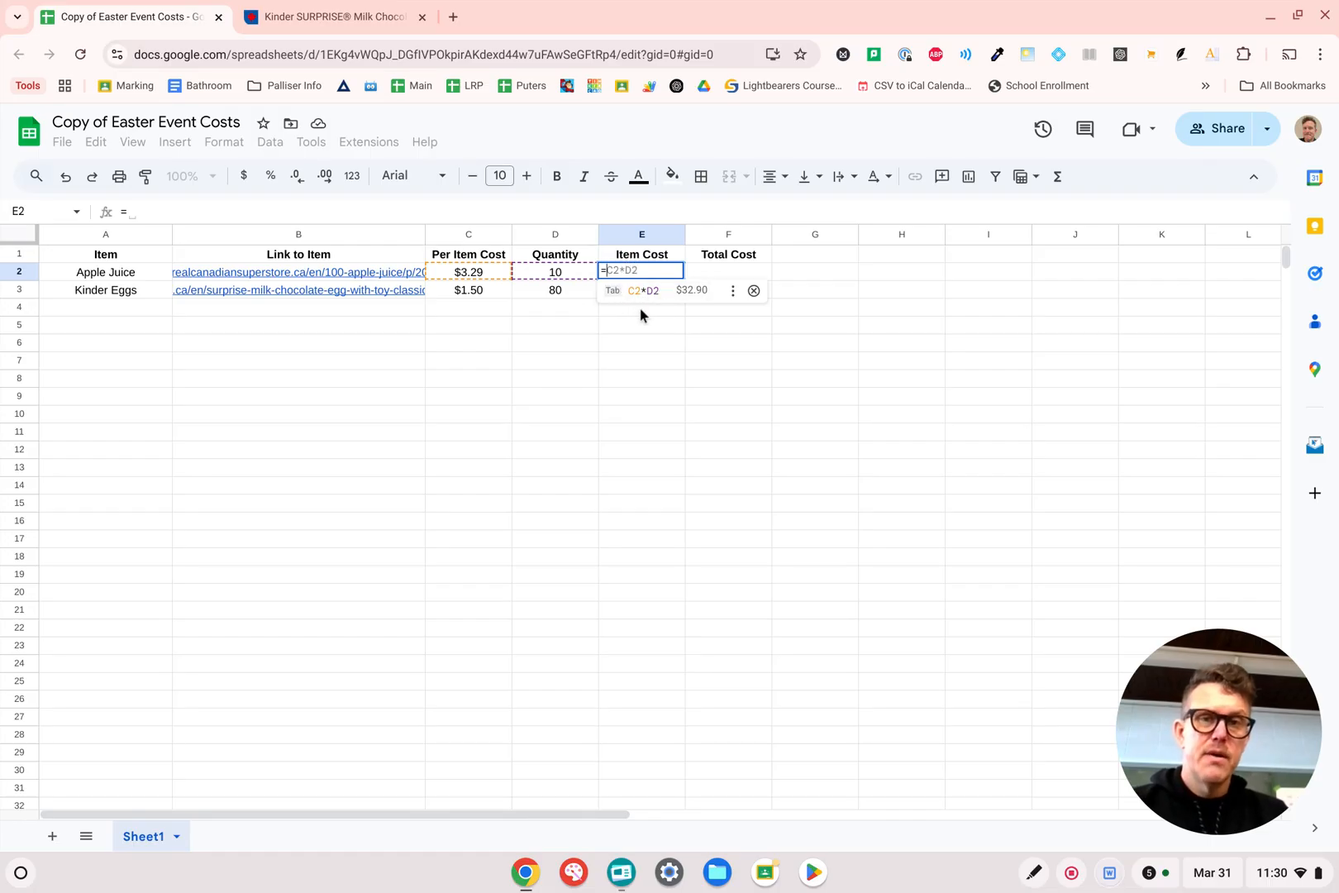
key("Tab")
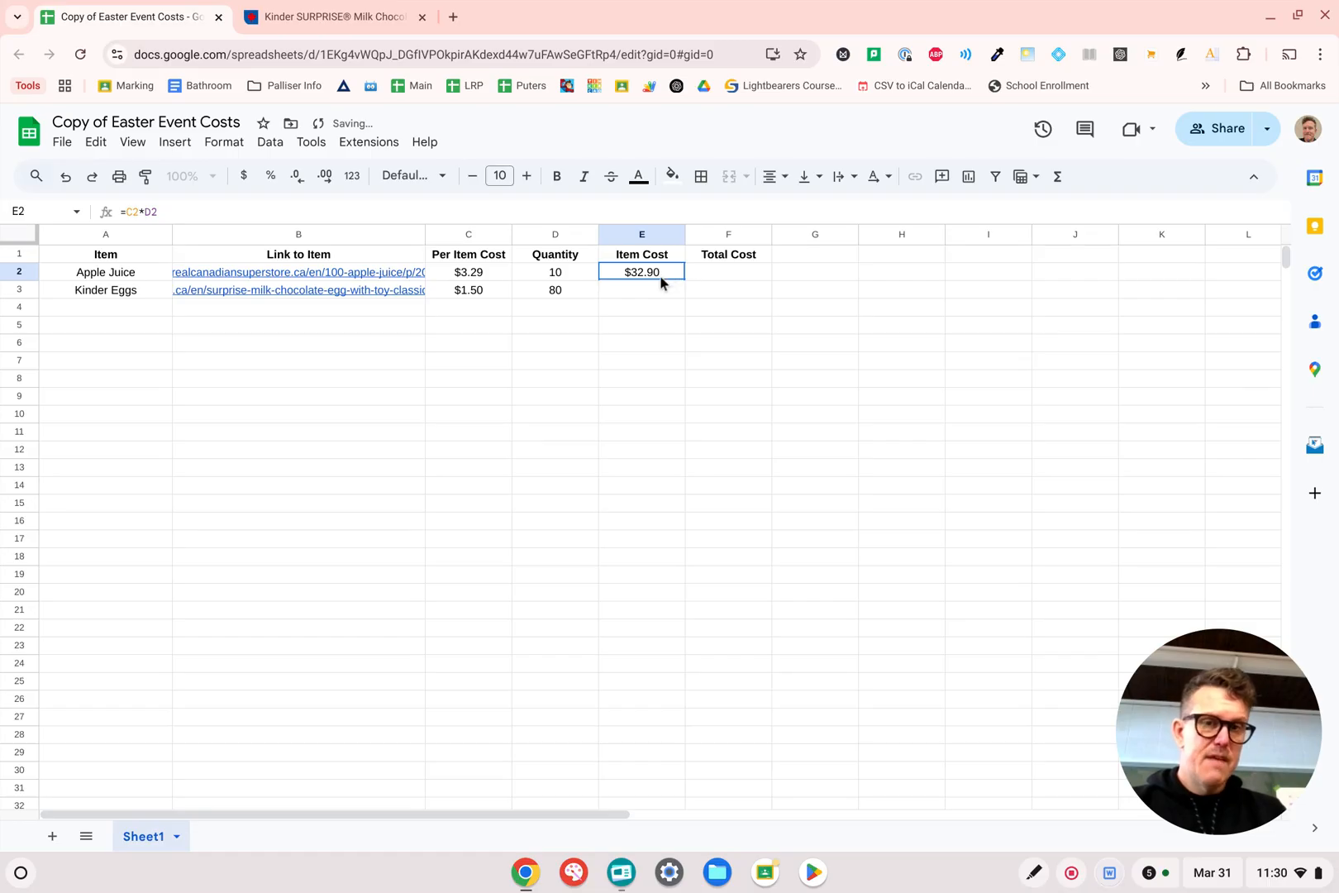
left_click(645, 296)
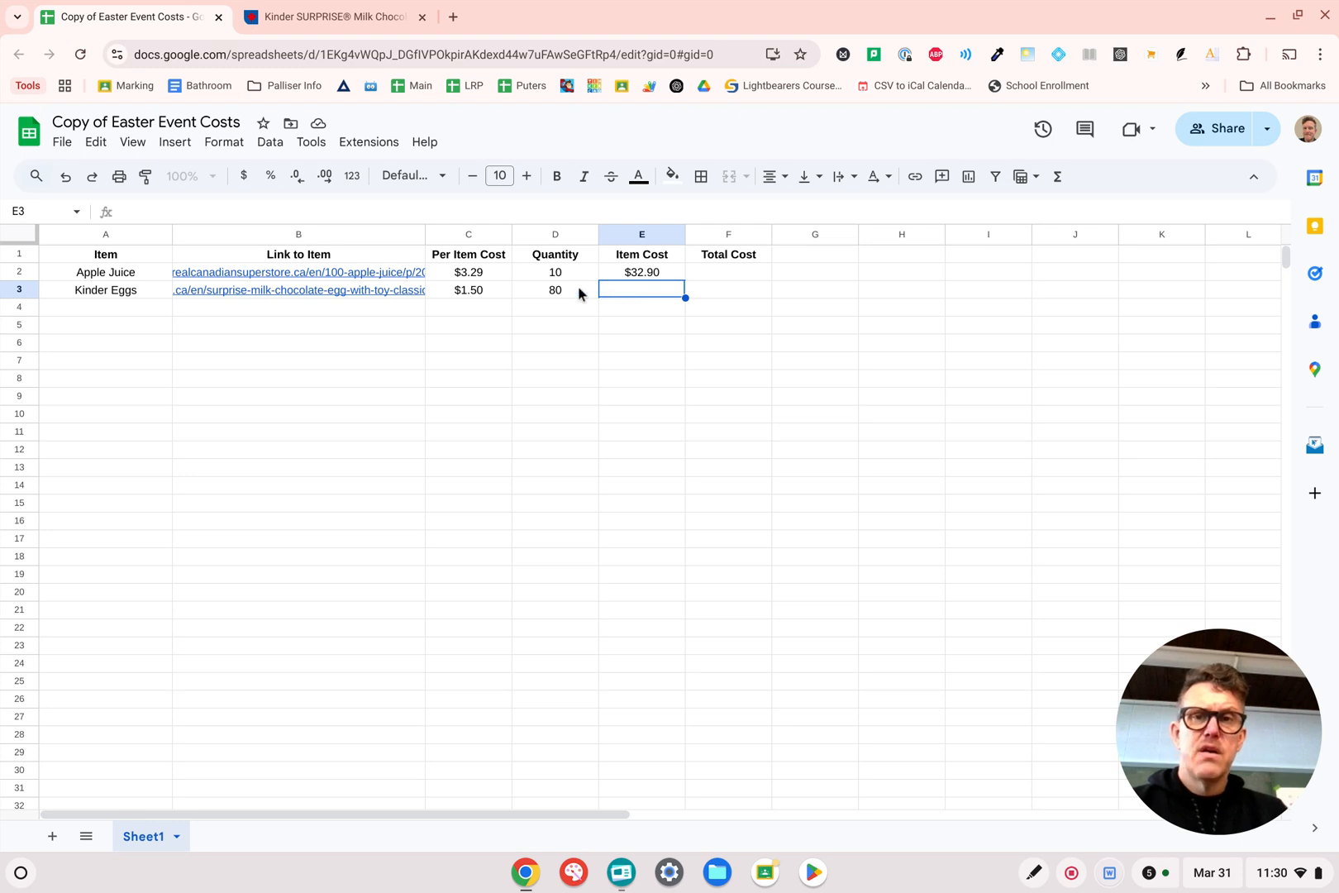
type("=")
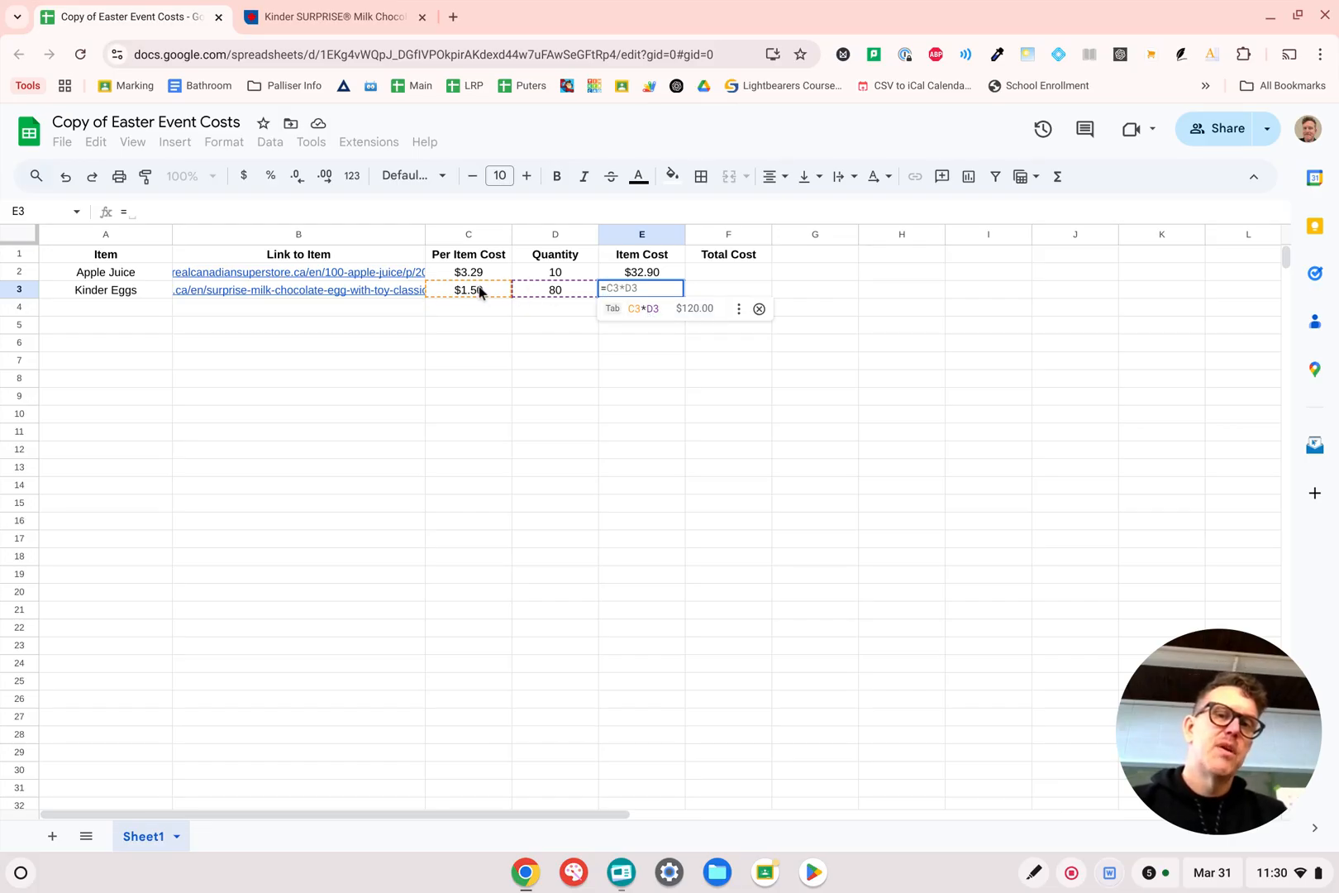
left_click(651, 273)
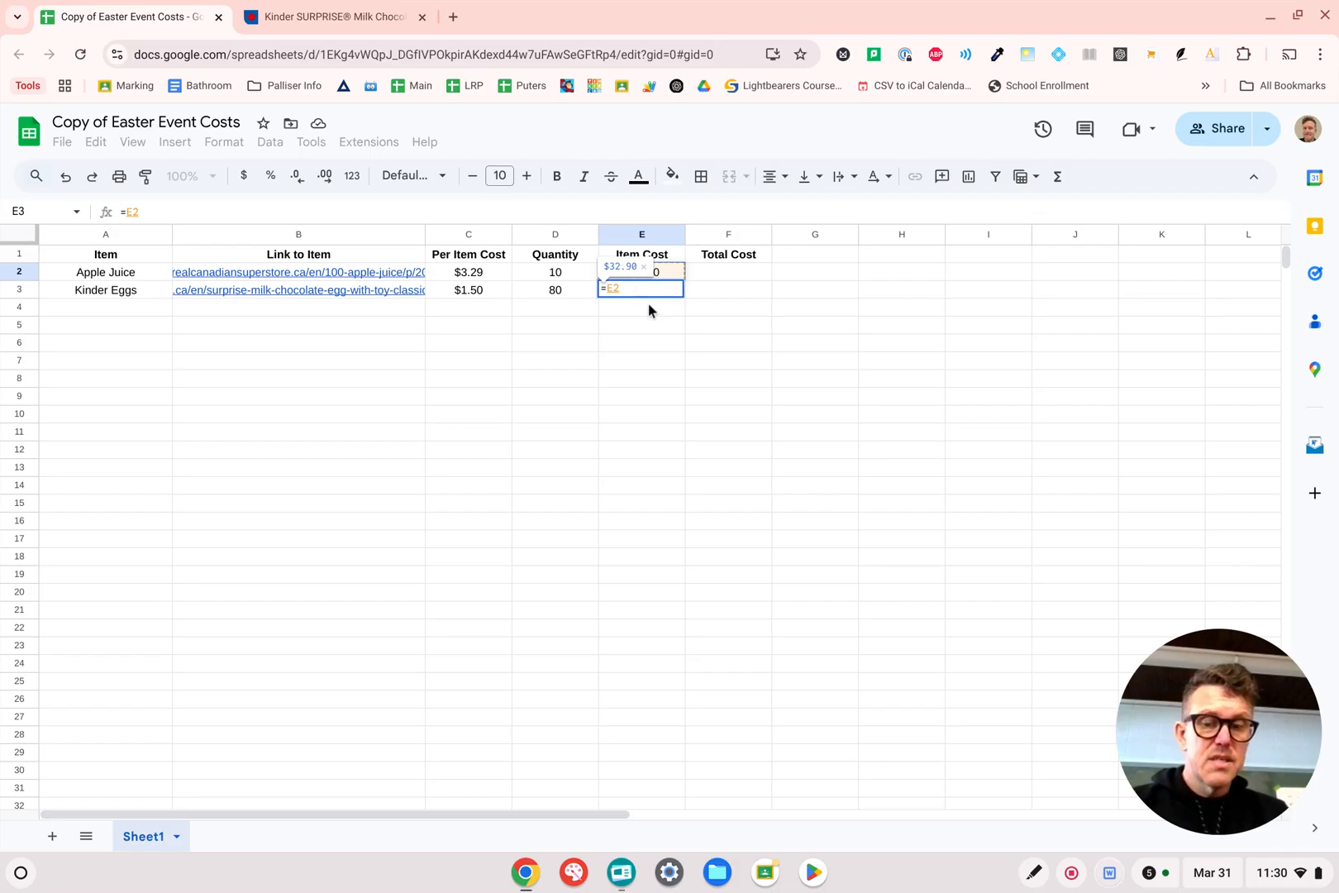
key("Escape")
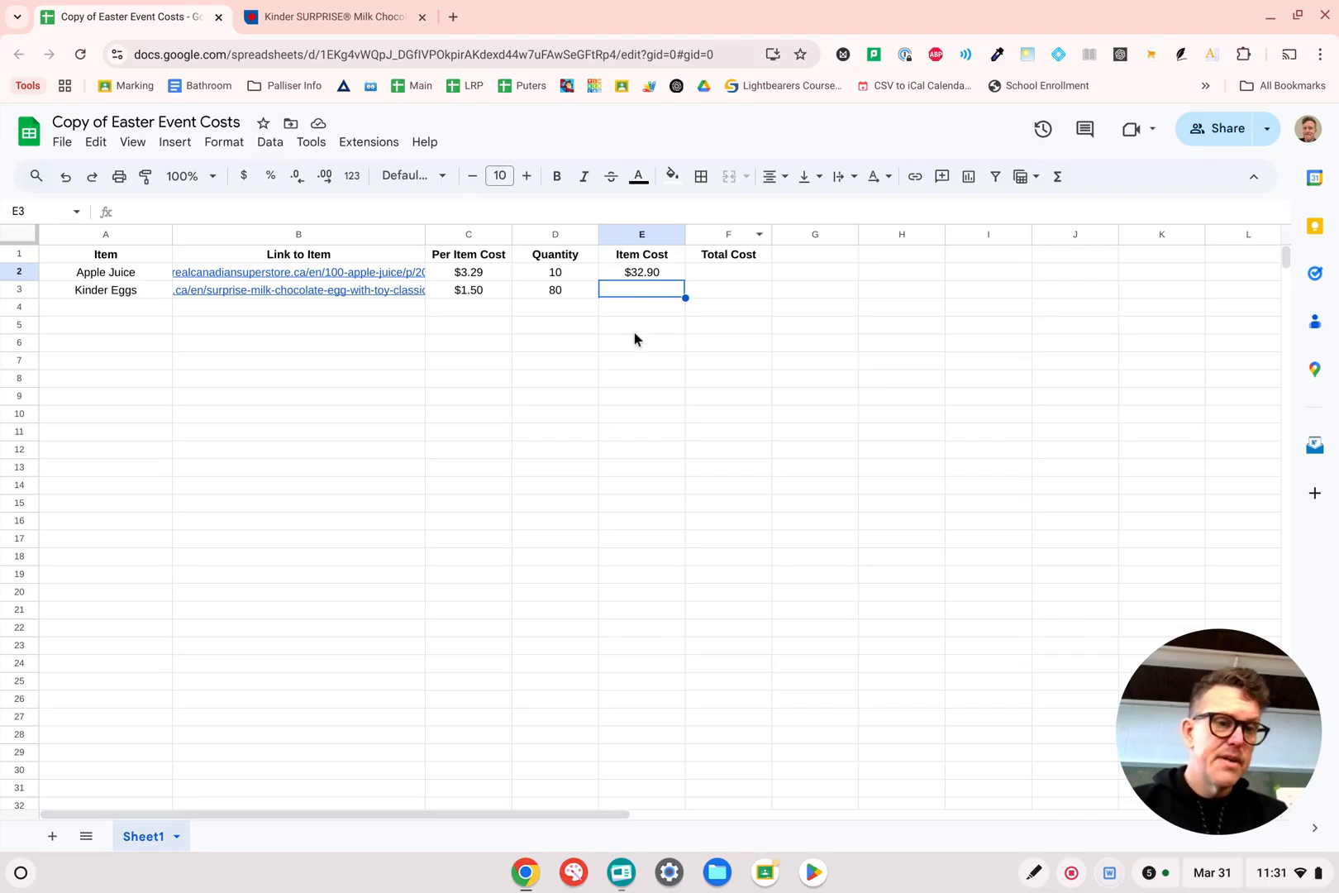
Step: Fill the Item Cost formula from cell E2 down through cell E27
left_click(659, 274)
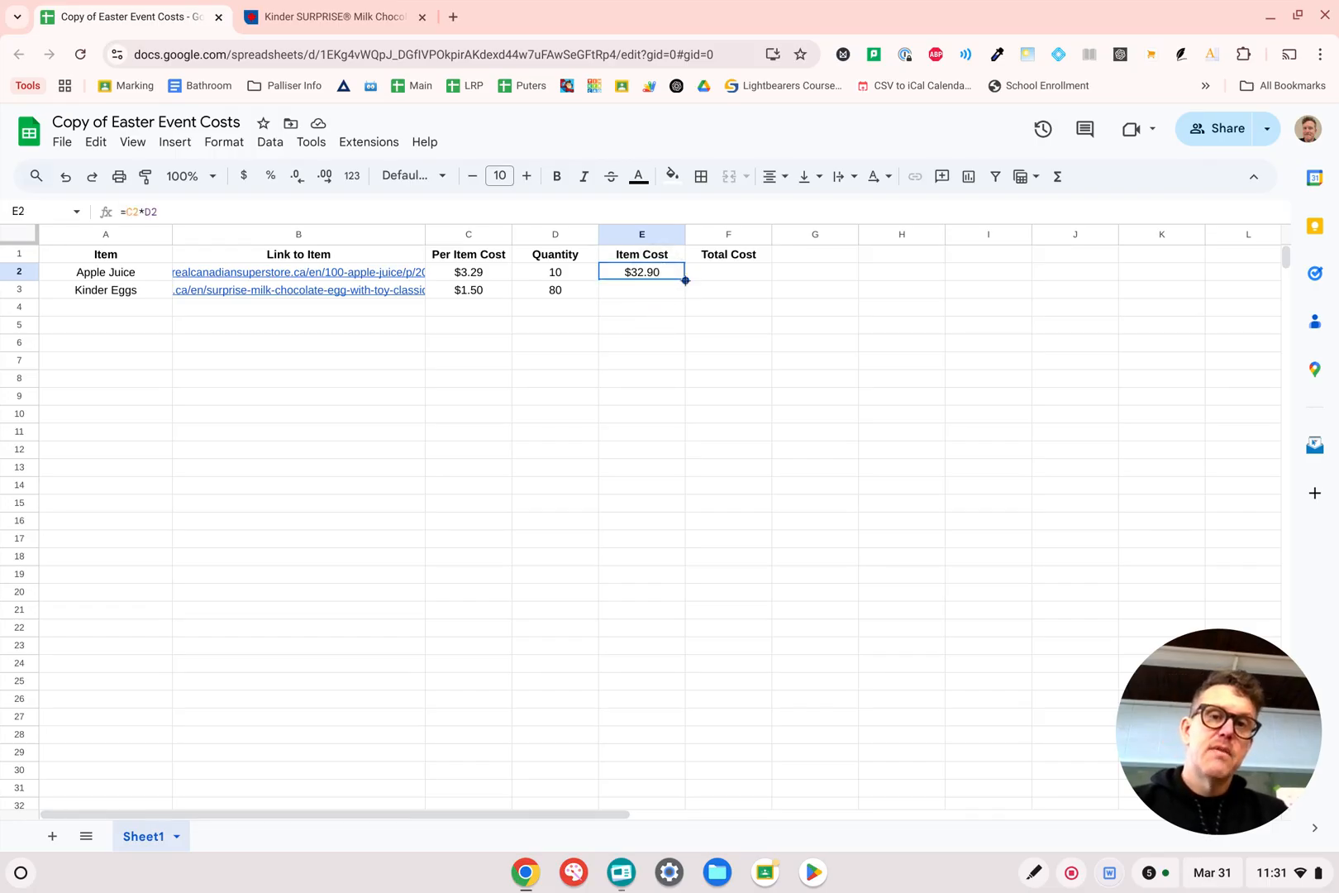
left_click_drag(686, 281, 690, 720)
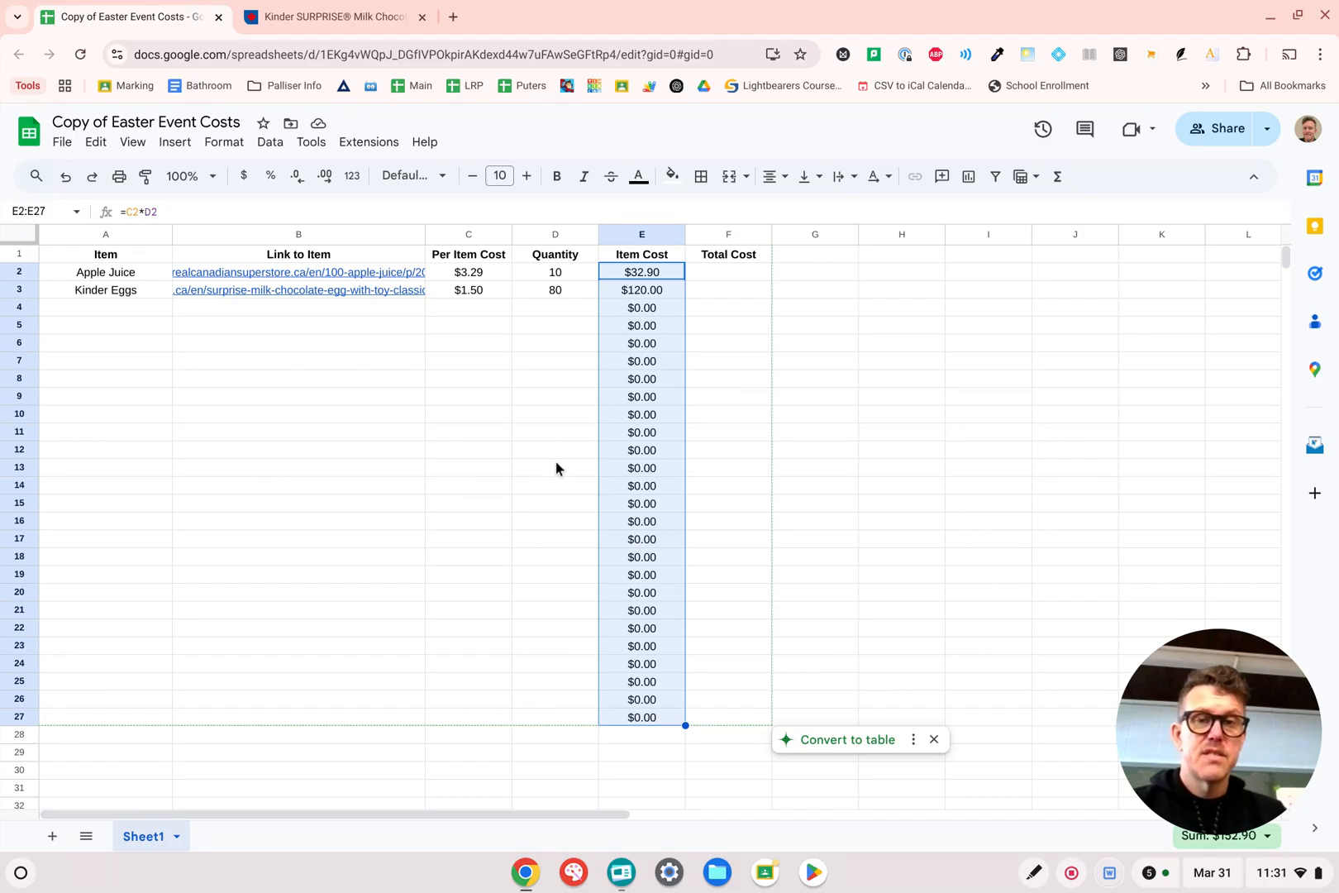
Step: Test the row 16 formula with a per item cost of 5 and a quantity of 6, and clear both values
left_click(484, 520)
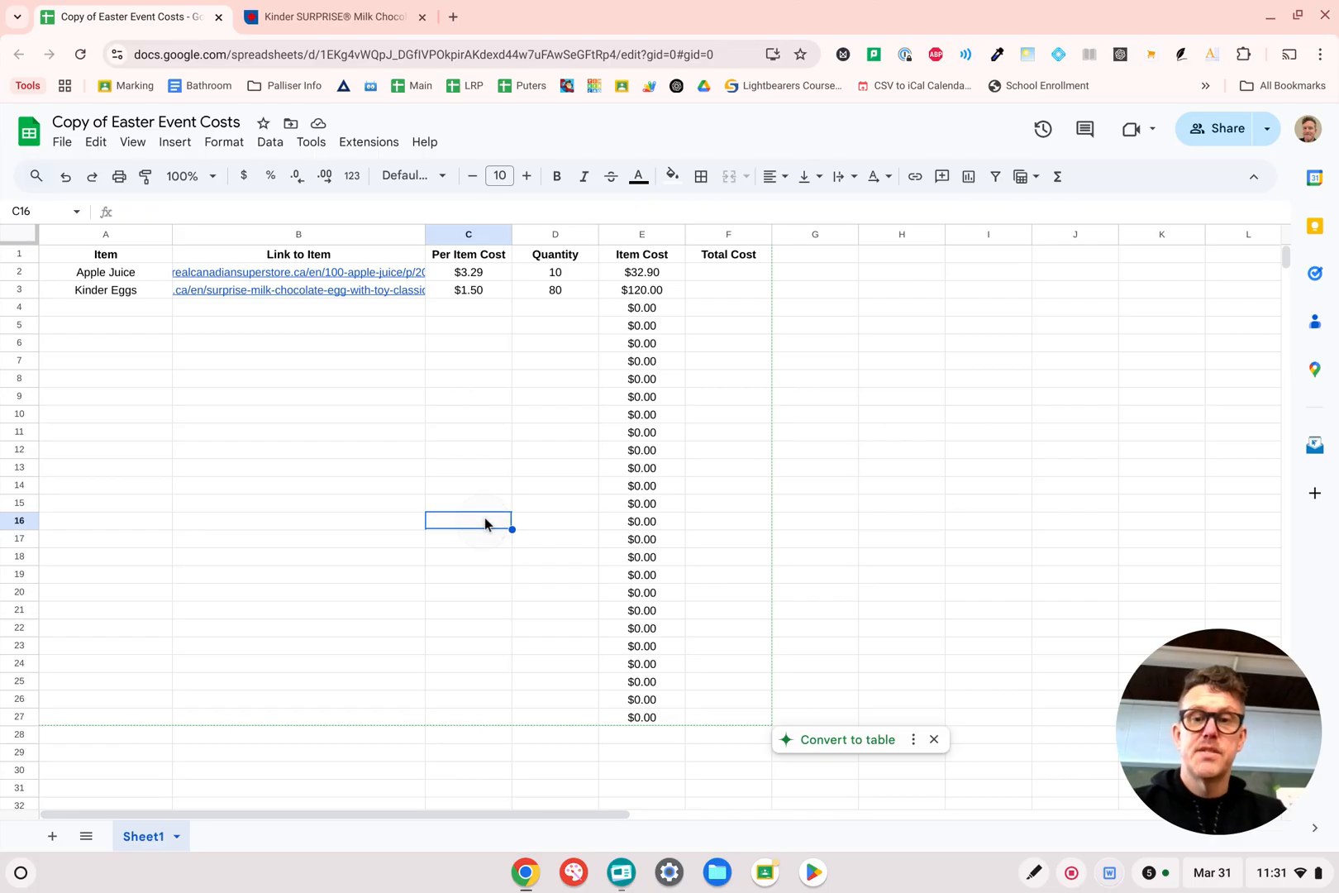
type("5")
key("Tab")
type("6")
left_click(485, 520)
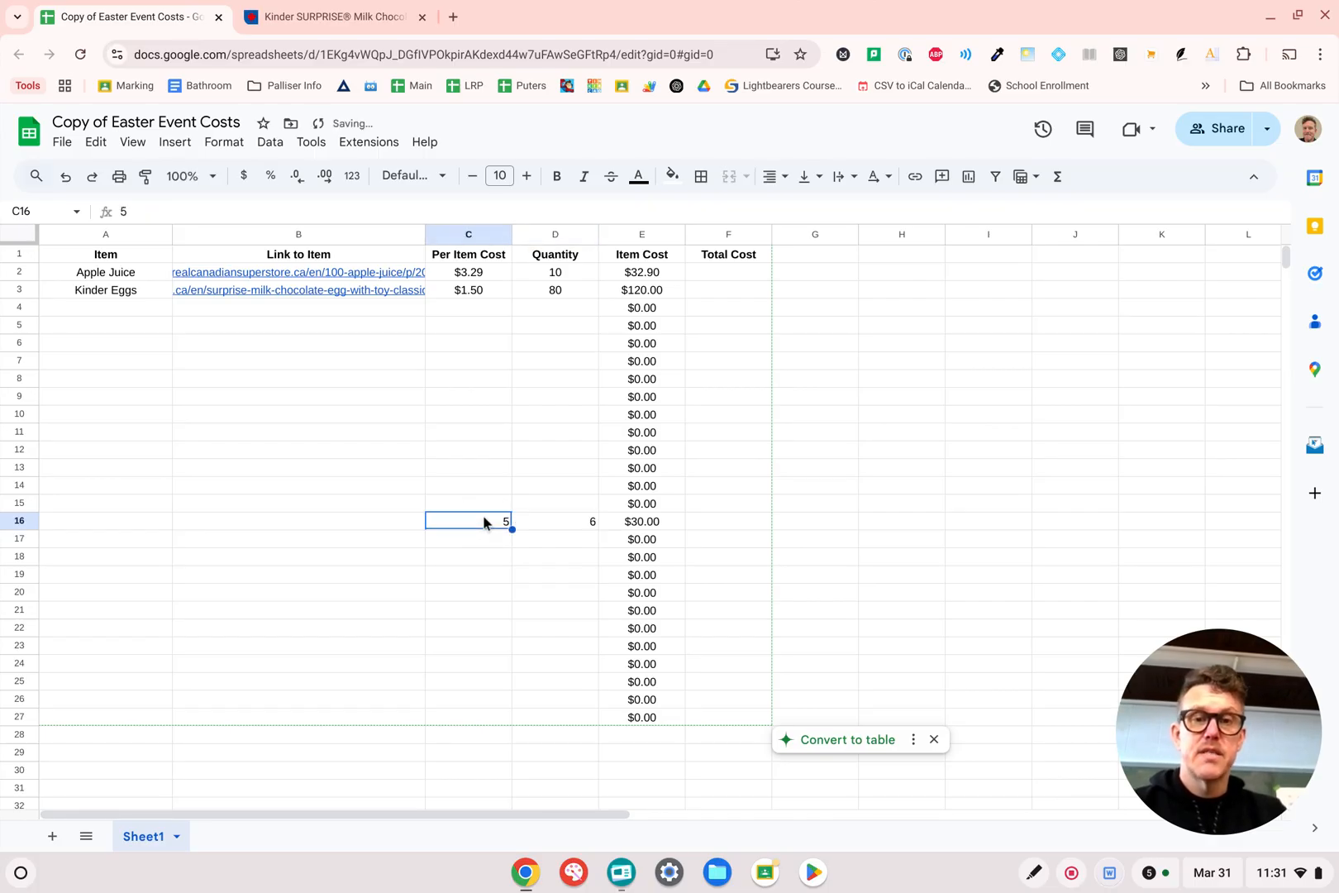
key("Tab")
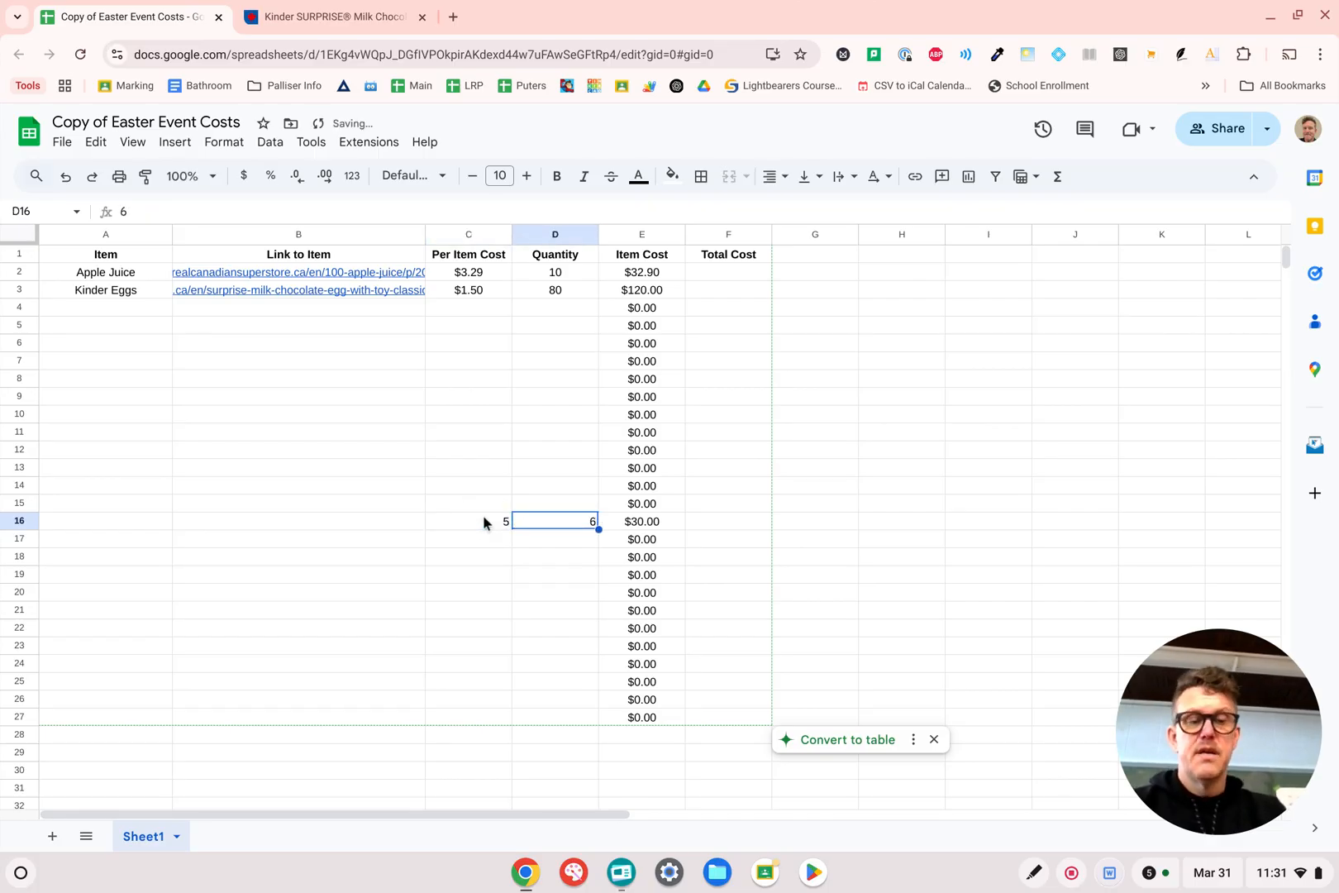
key("Delete")
key("shift+Tab")
key("Delete")
Step: Set the Kinder Eggs quantity in cell D3 to 99 and check its item cost formula
key("Up")
key("Up")
key("Up")
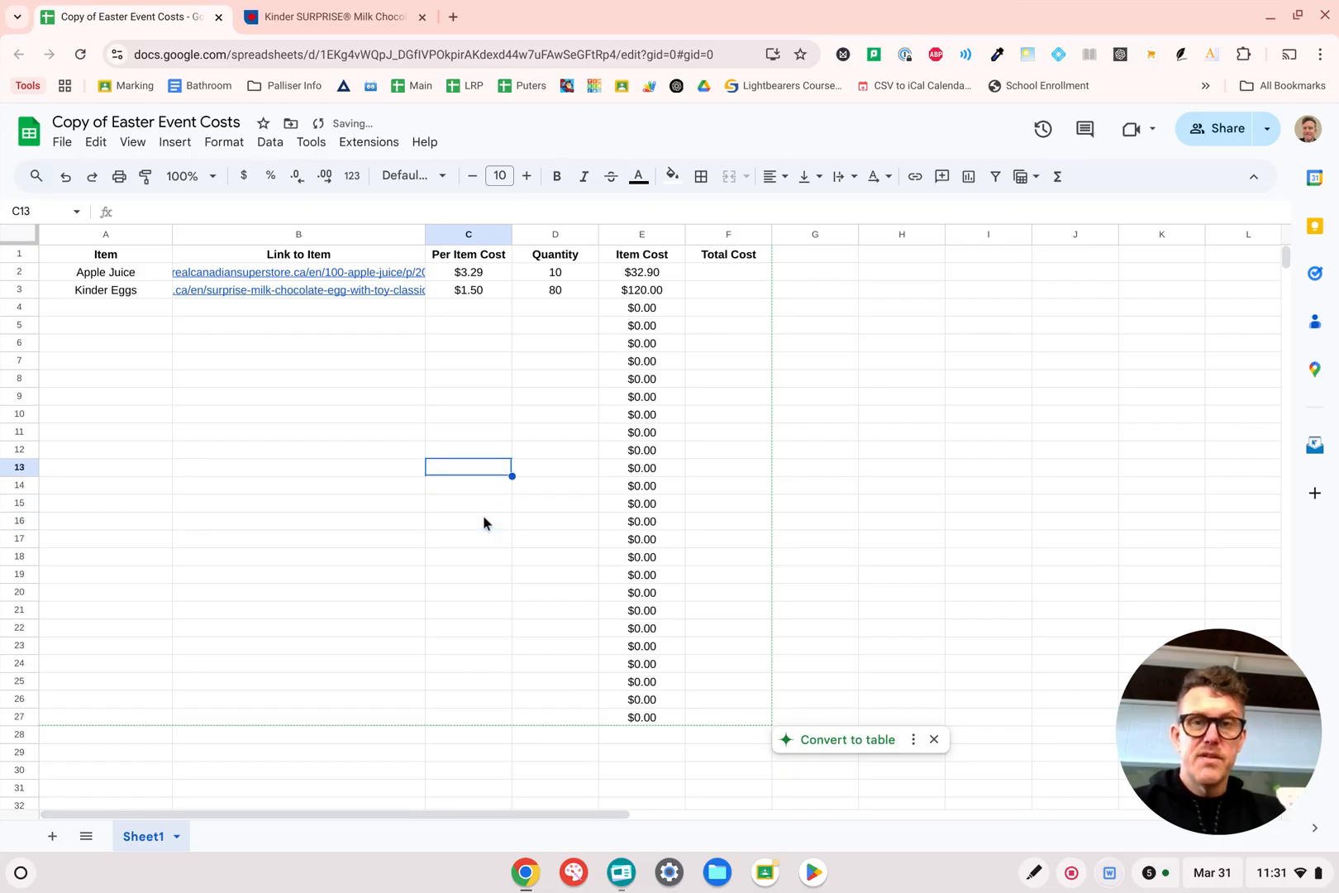
key("Up")
key("Up")
key("Up")
key("Up")
key("Up")
key("Right")
key("Right")
key("Up")
key("Up")
key("Up")
key("Up")
key("Left")
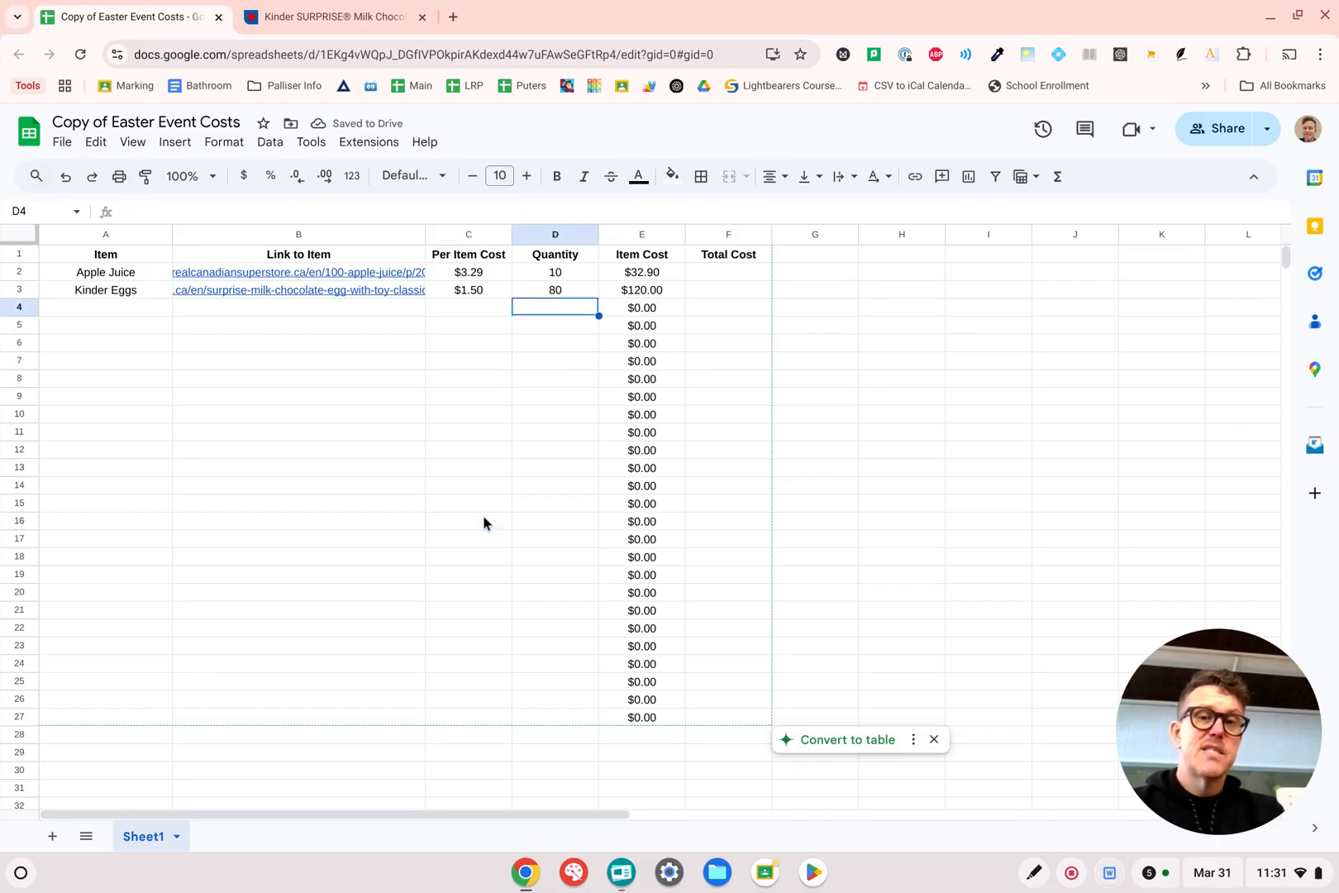
key("Up")
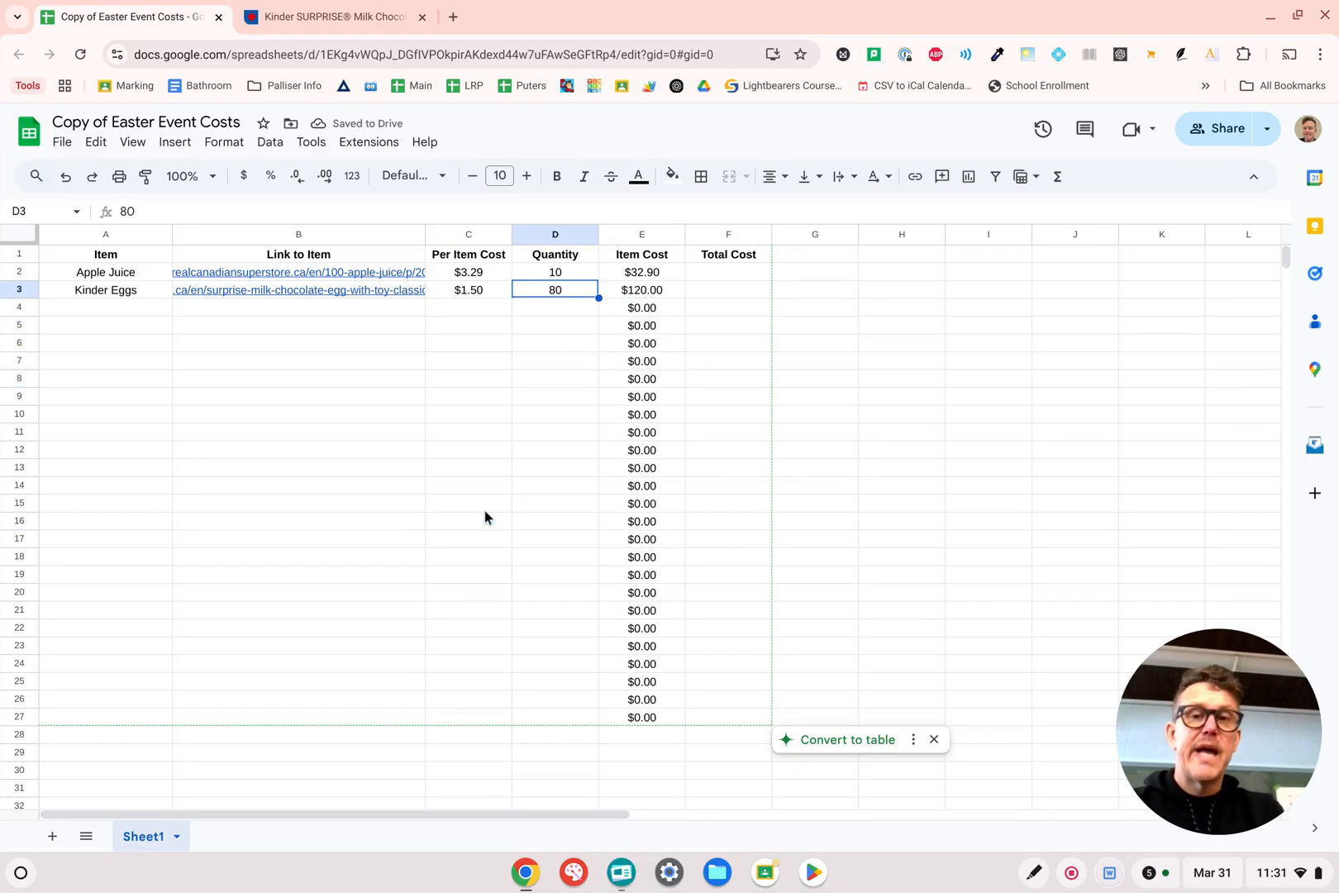
type("99")
key("Return")
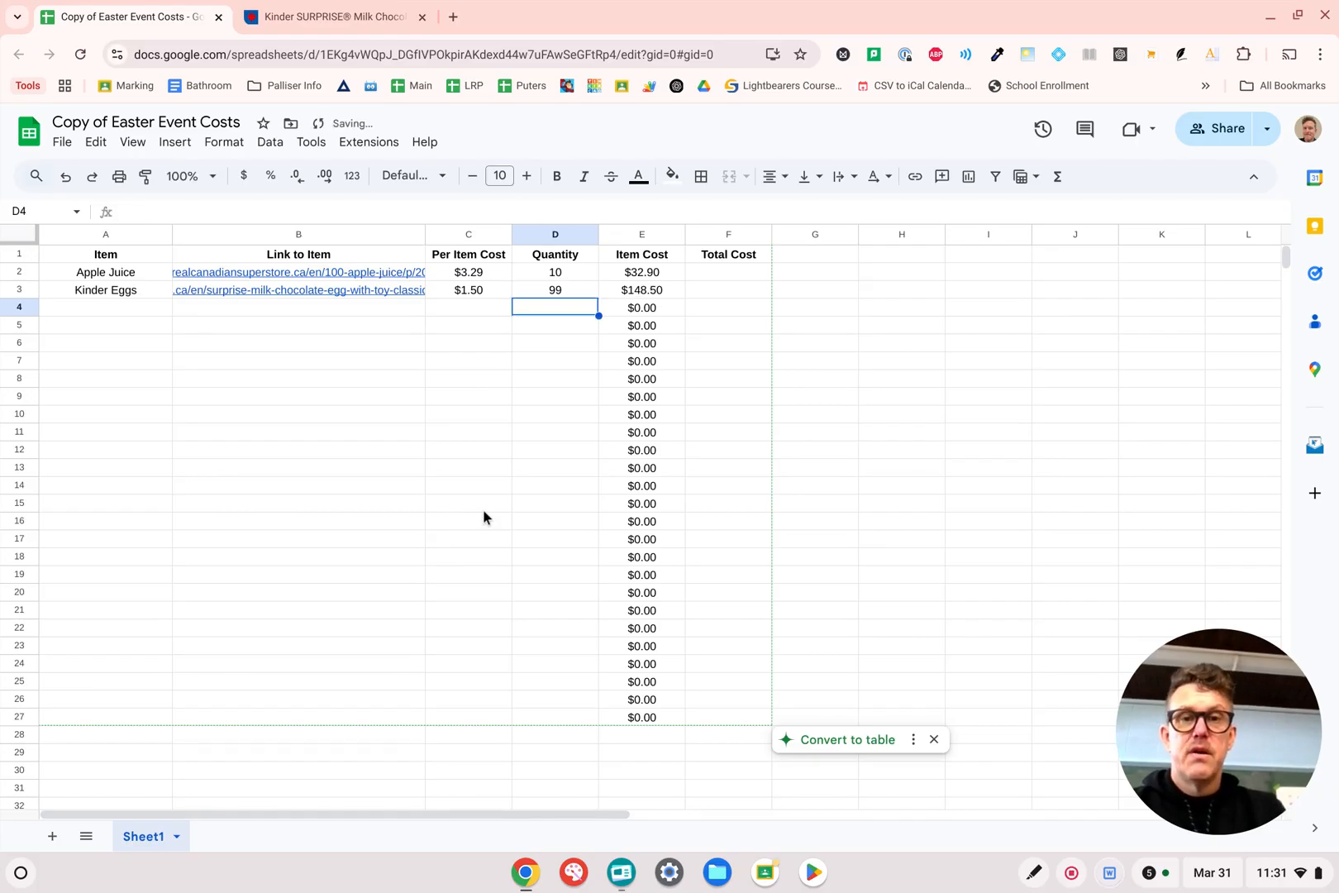
key("Right")
key("Up")
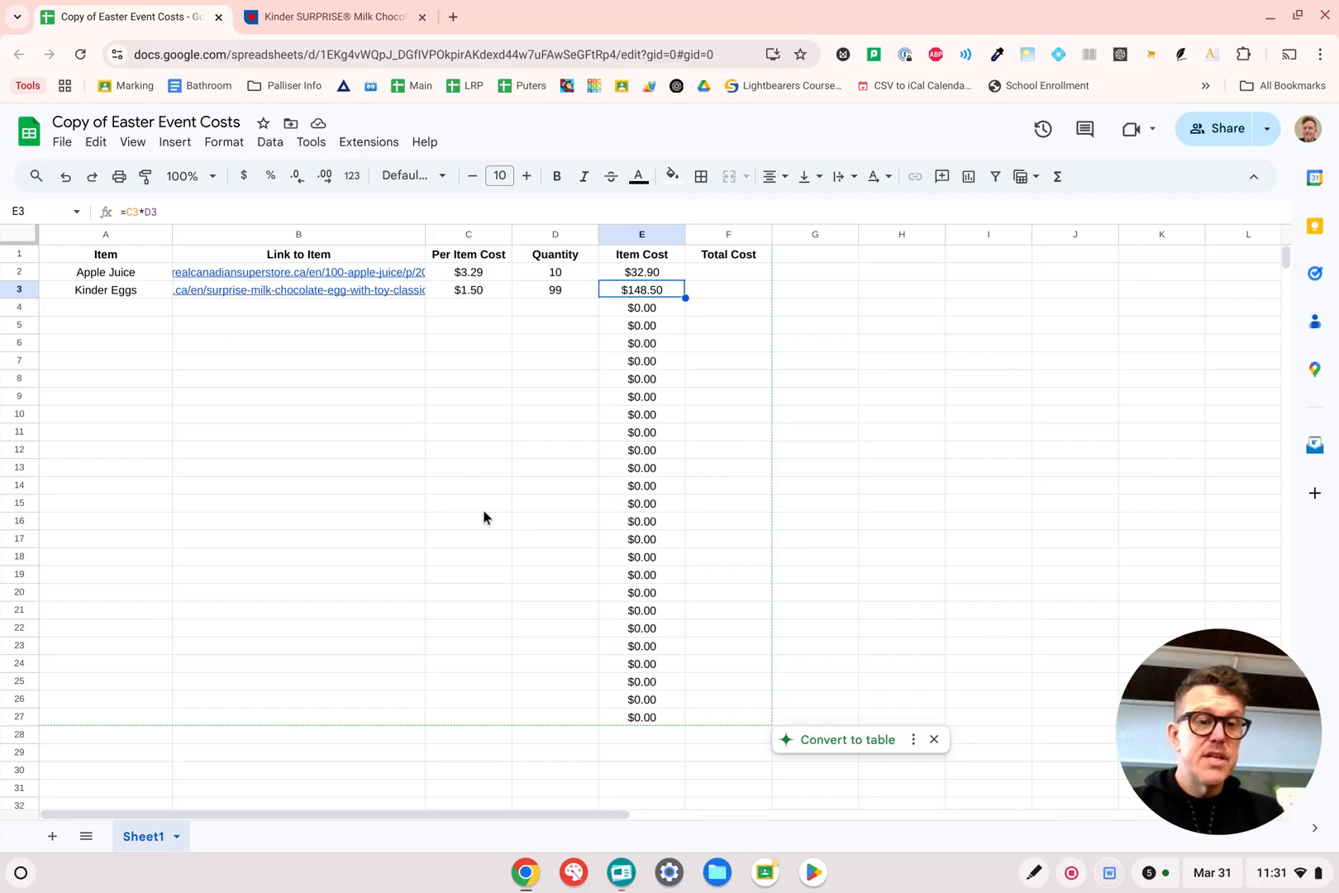
Step: Test the row 4 formula with a per item cost of 18907 and a quantity of 6735, and clear both values
left_click(496, 313)
type("18907")
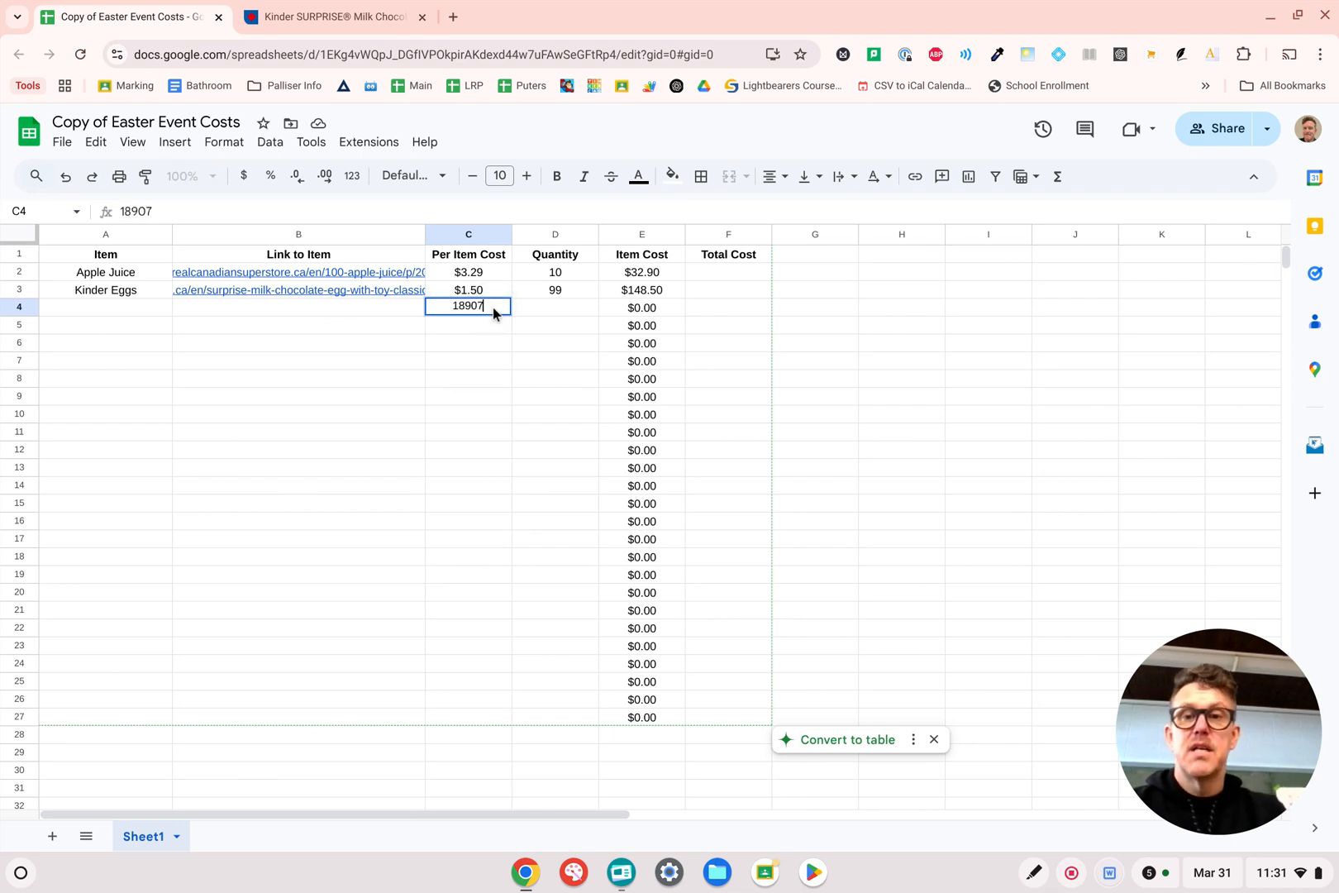
key("Tab")
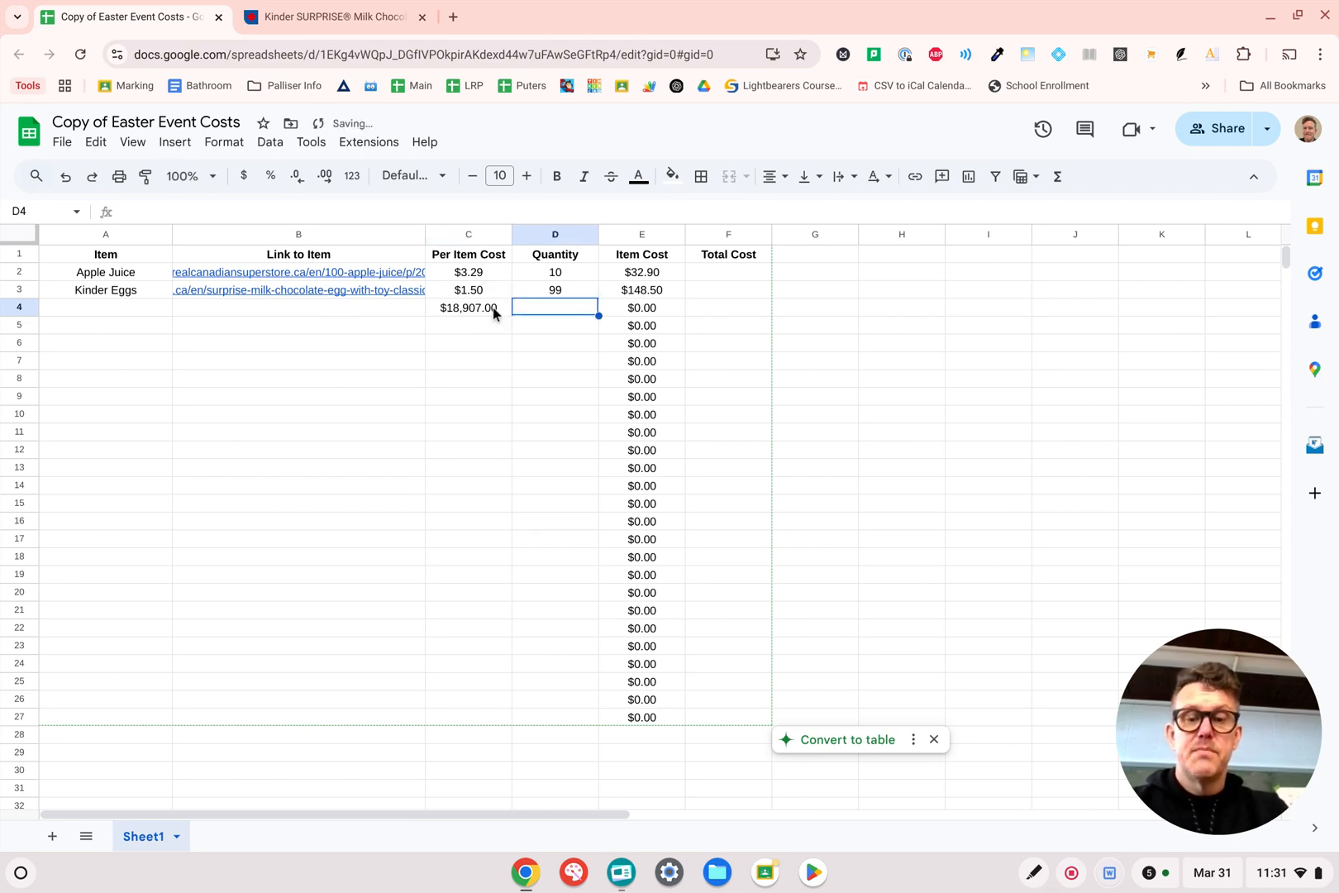
type("6735")
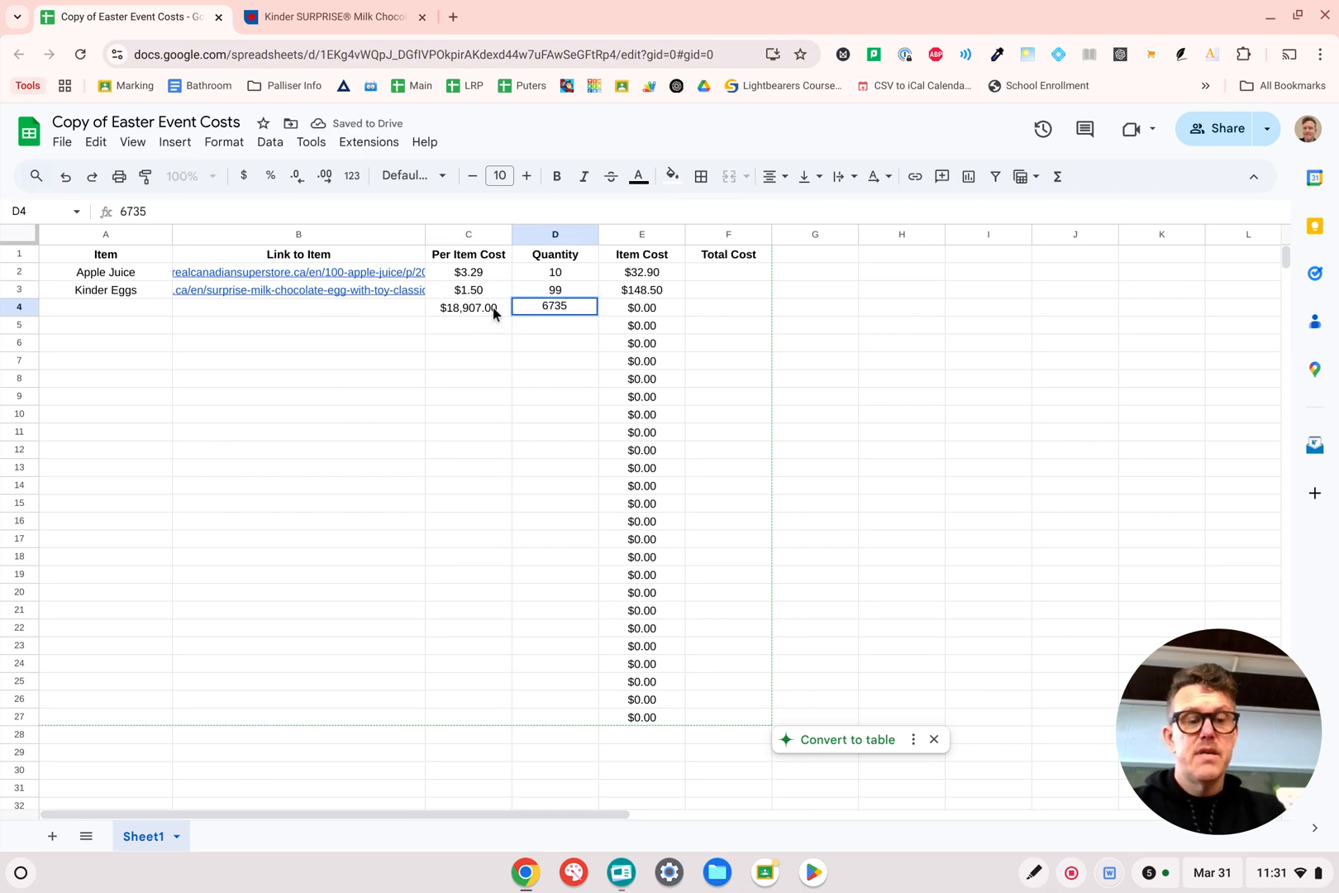
key("Return")
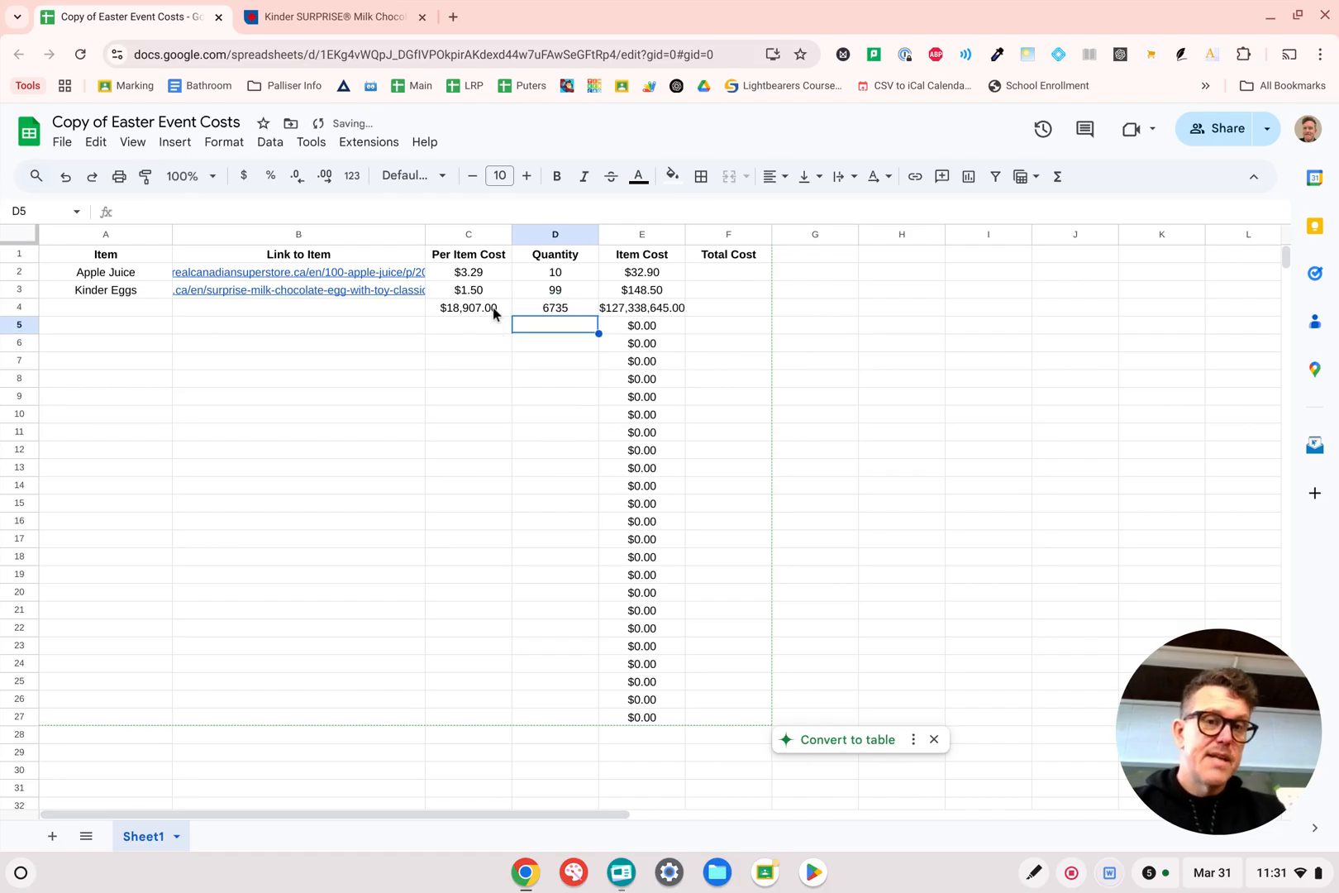
key("Up")
key("Delete")
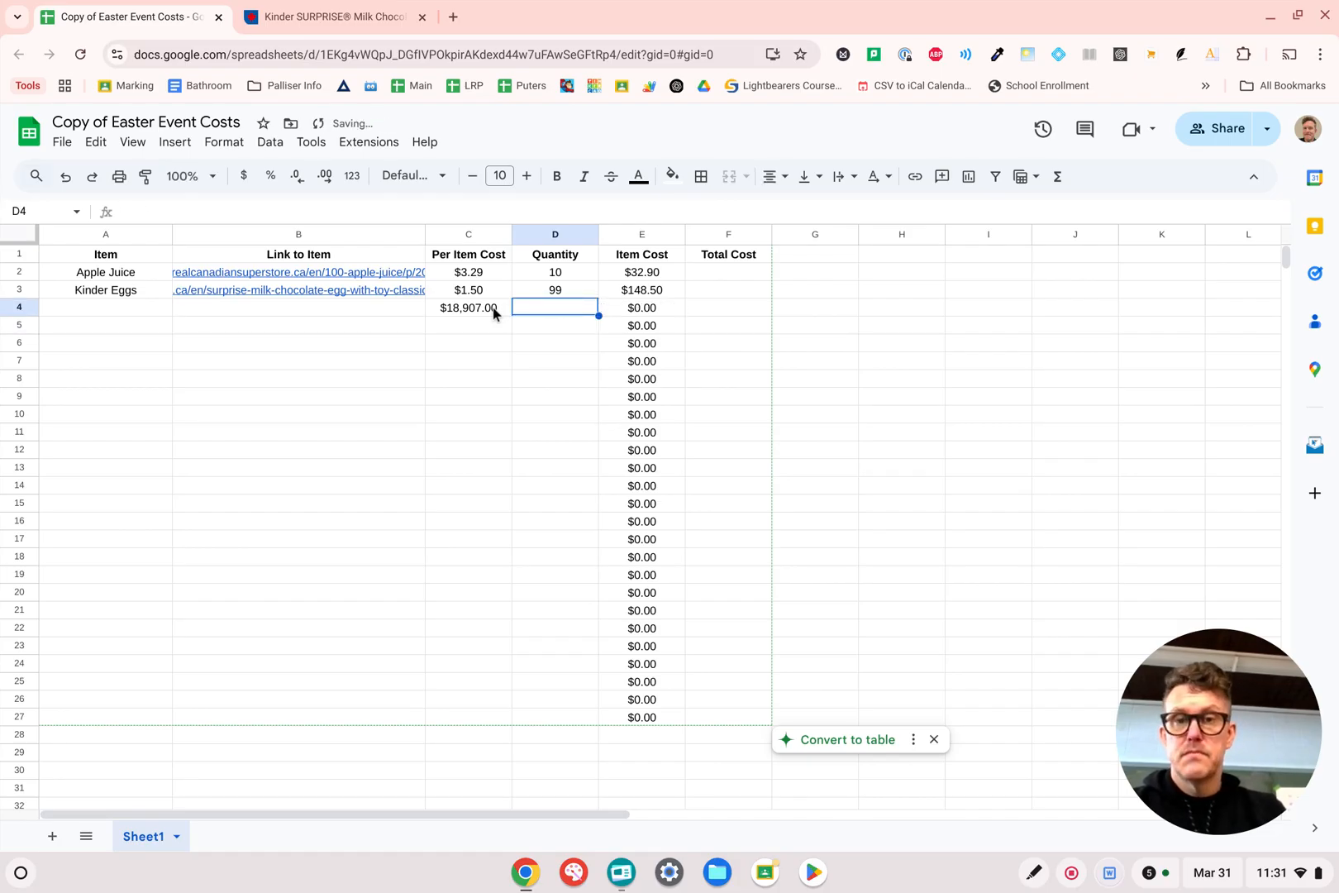
key("Left")
key("Delete")
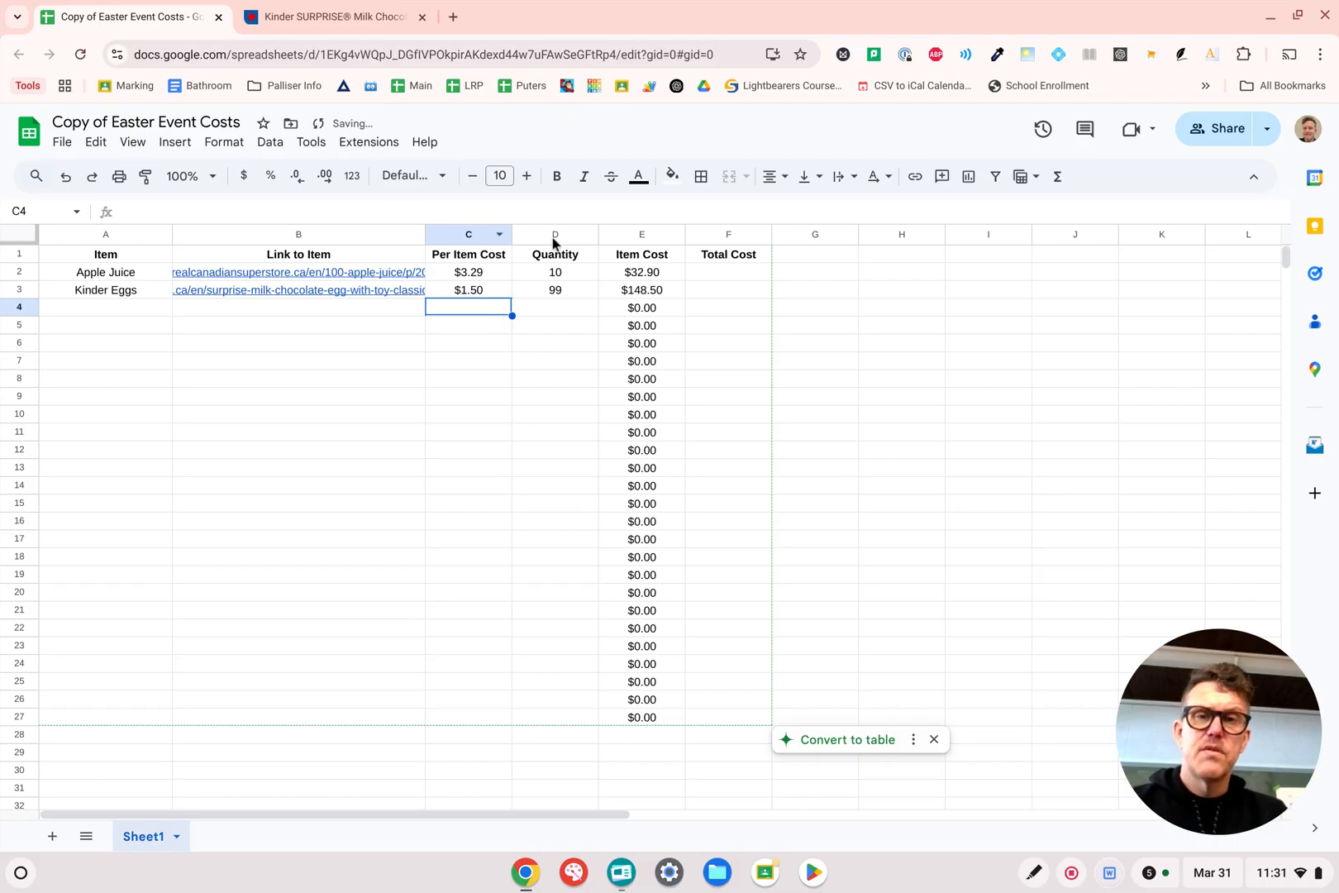
left_click(747, 272)
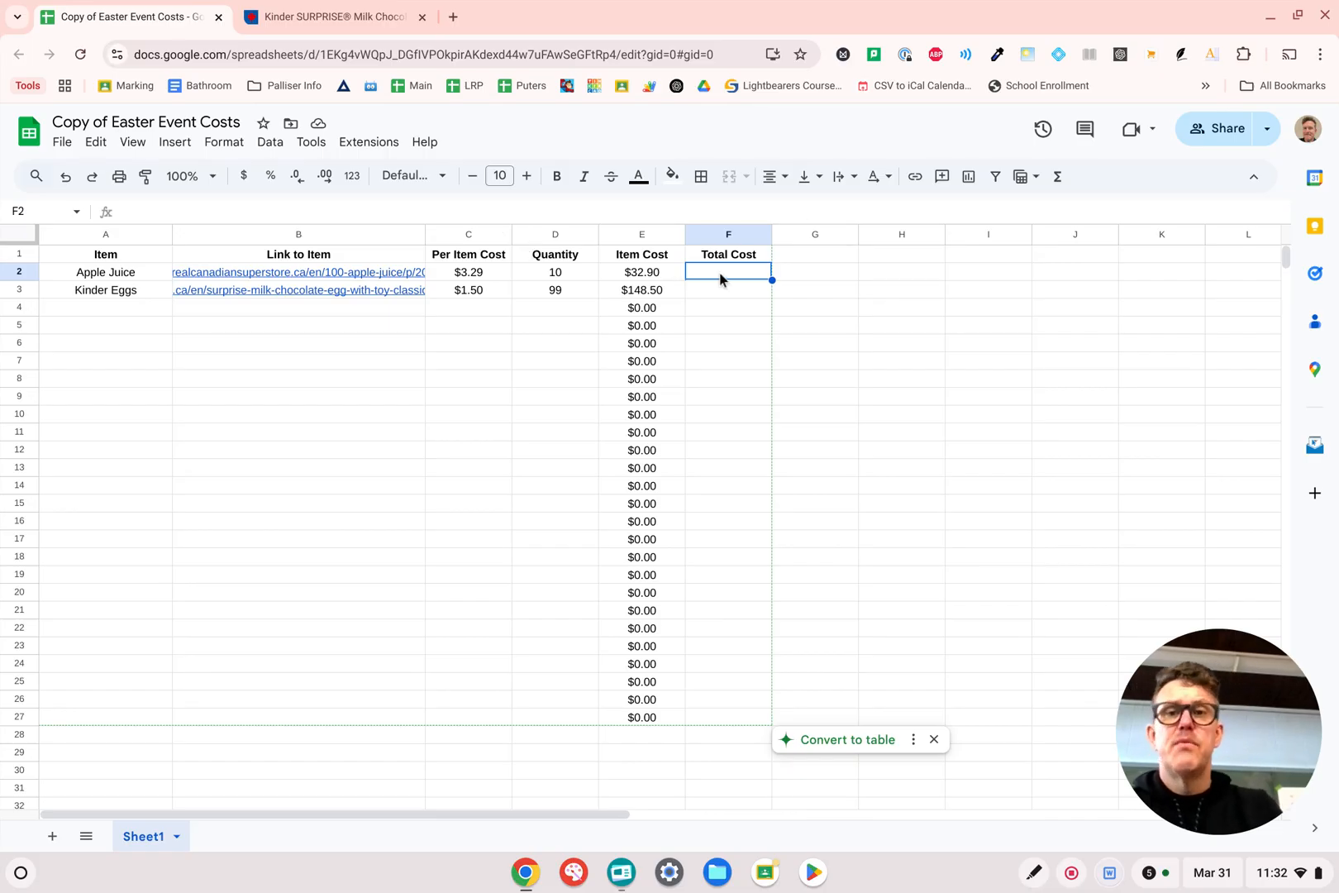
left_click(665, 275)
left_click(667, 290)
left_click(664, 272)
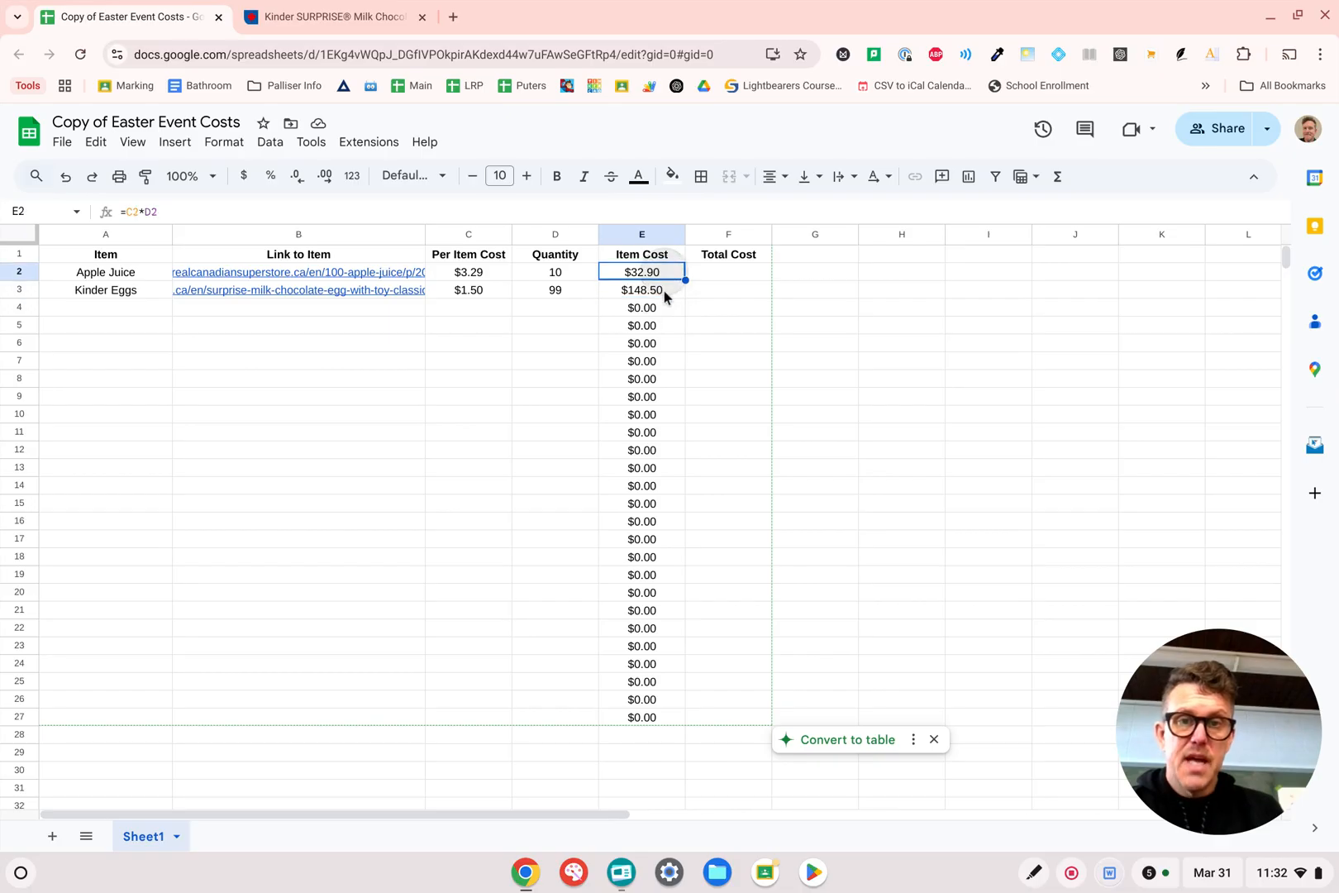
Step: Enter the formula =SUM(E2:E27) in Total Cost cell F2 to add up all item costs
left_click(663, 289)
left_click(731, 271)
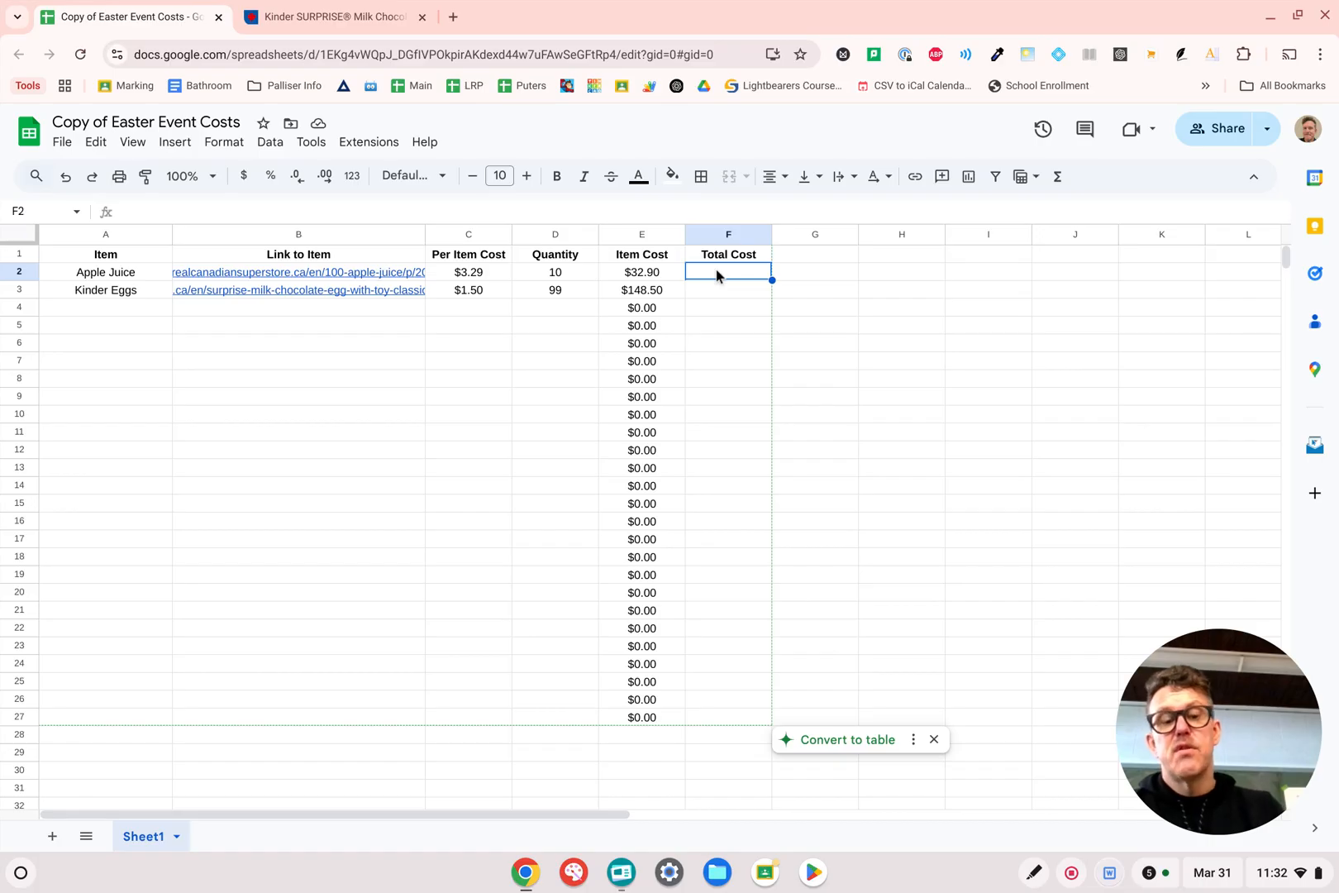
type("=")
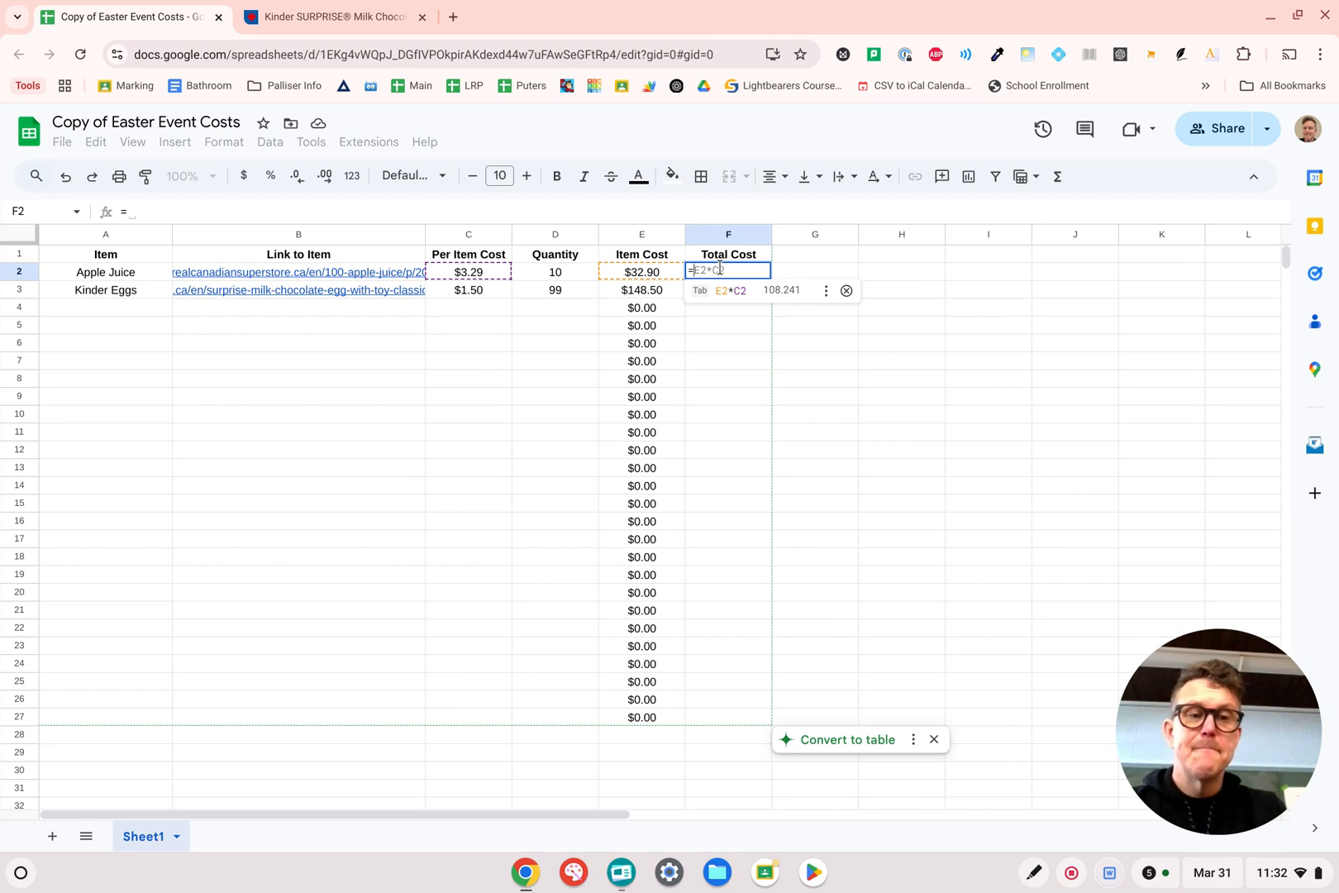
type("SUM(")
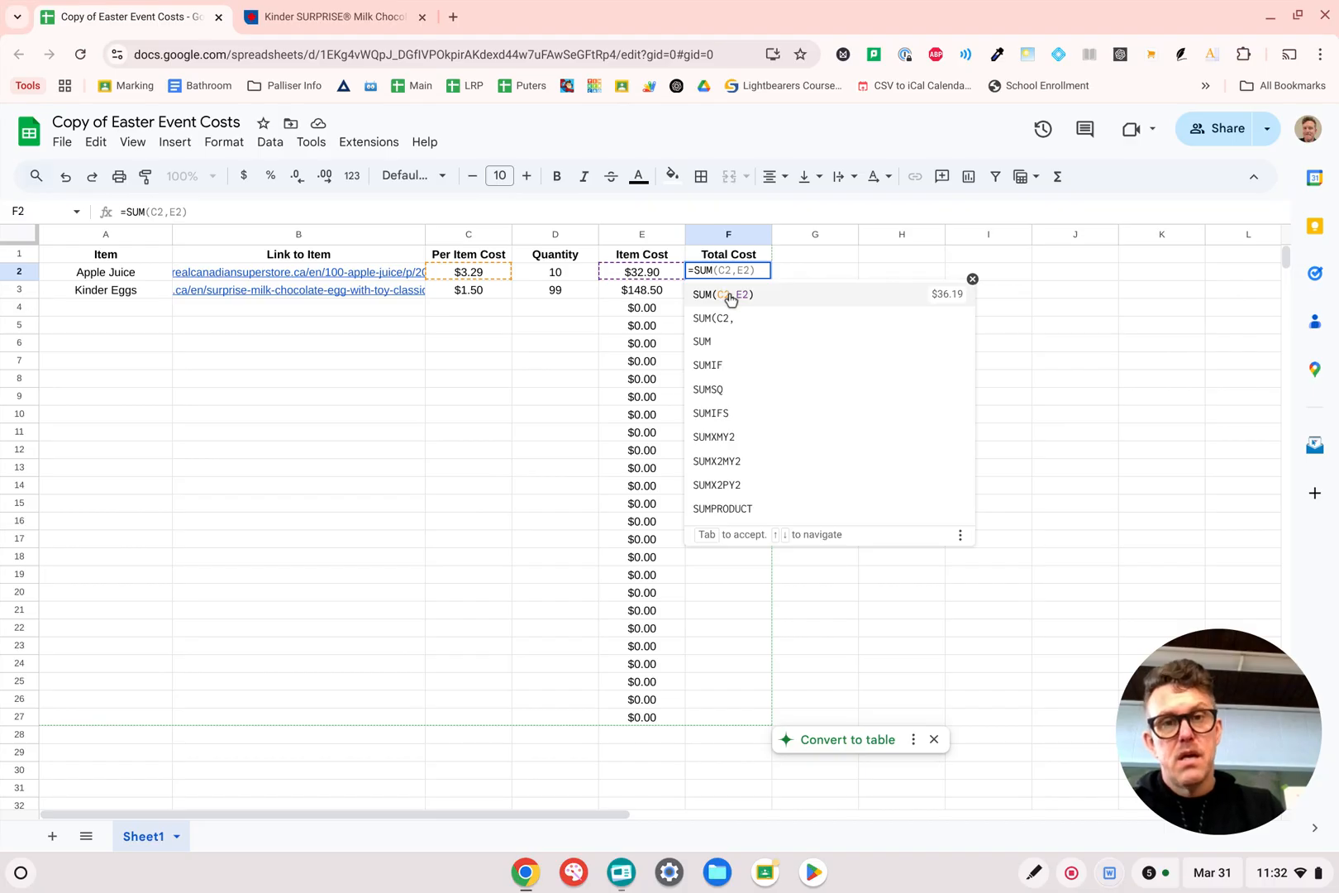
left_click(651, 276)
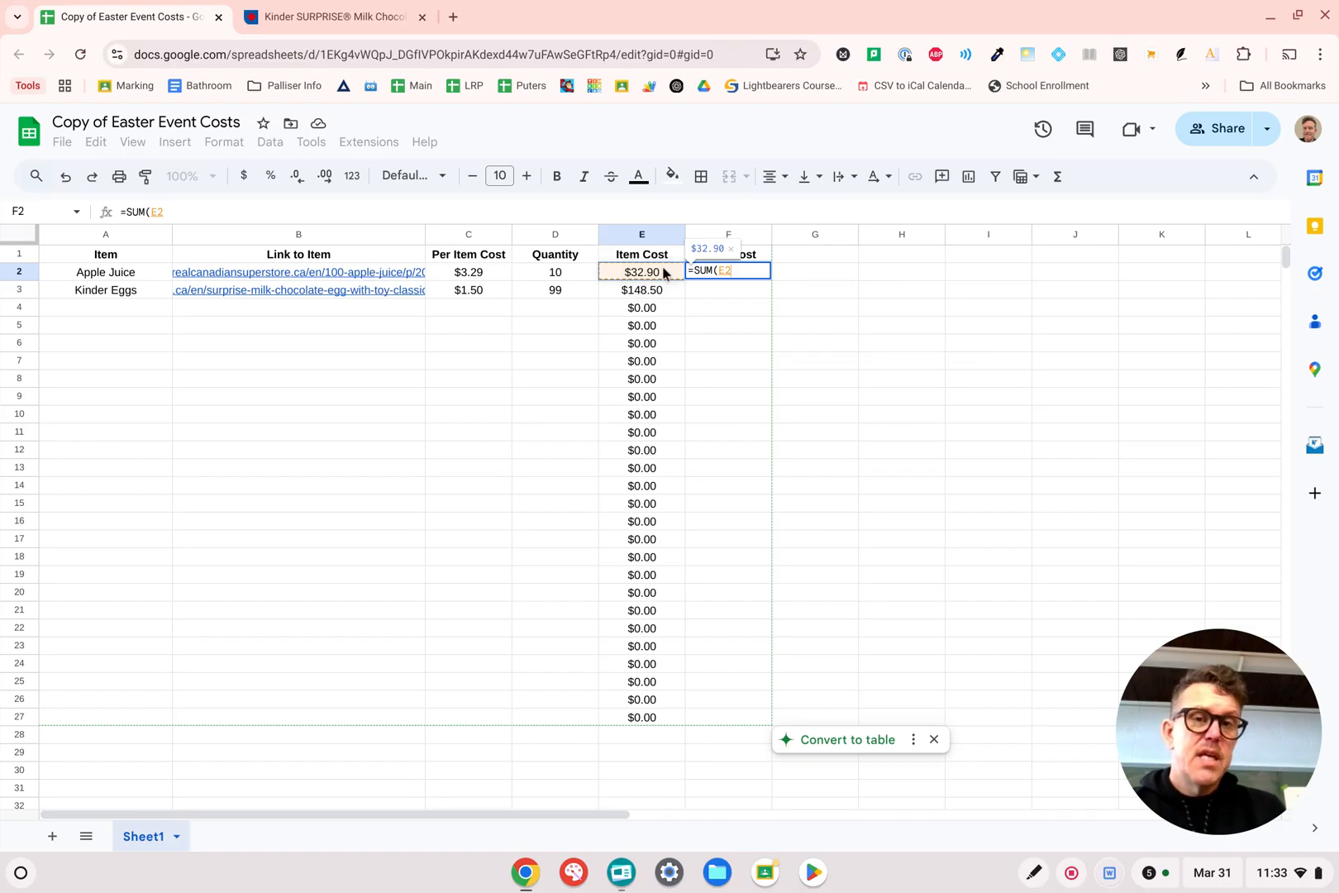
left_click_drag(657, 272, 667, 722)
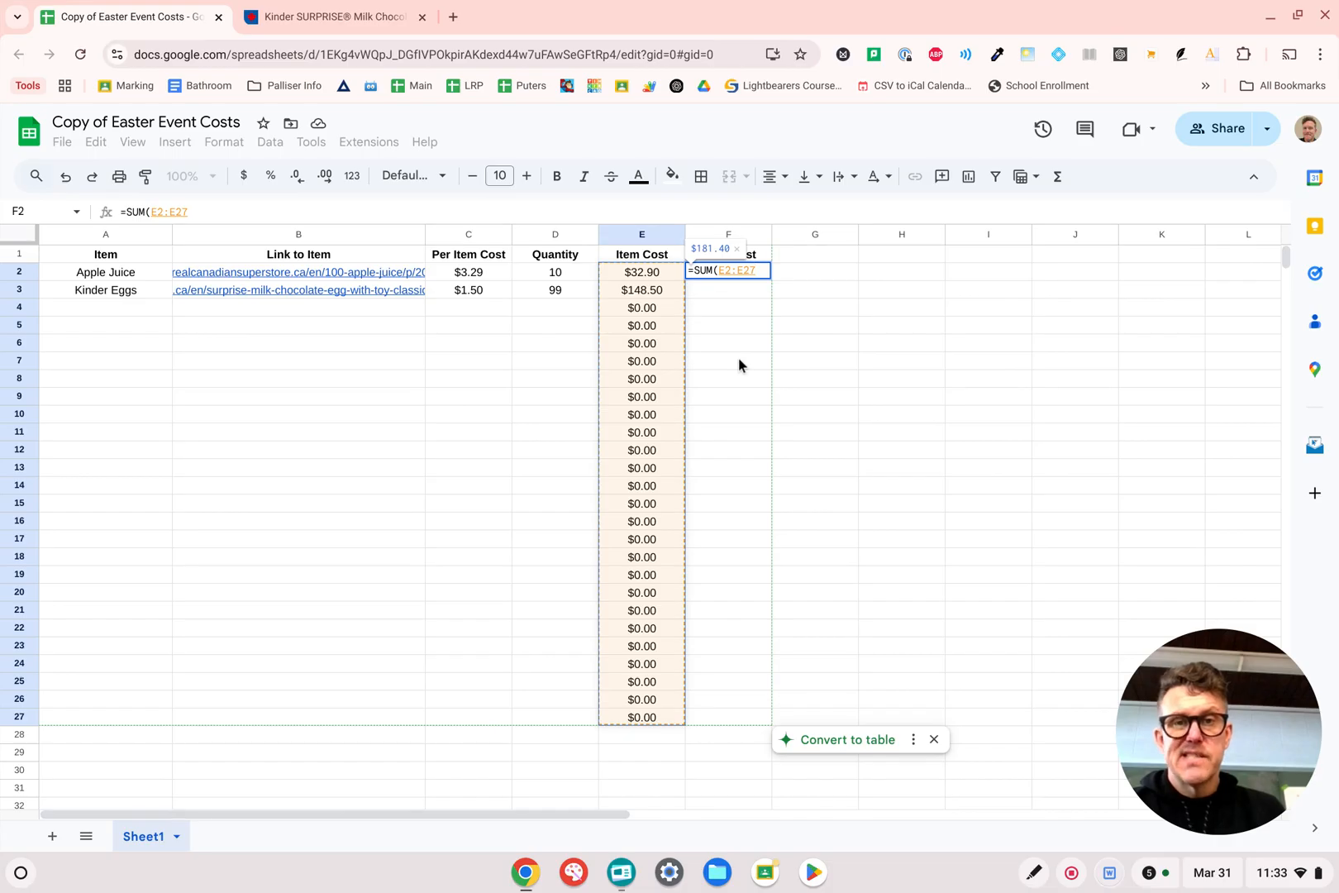
left_click(800, 330)
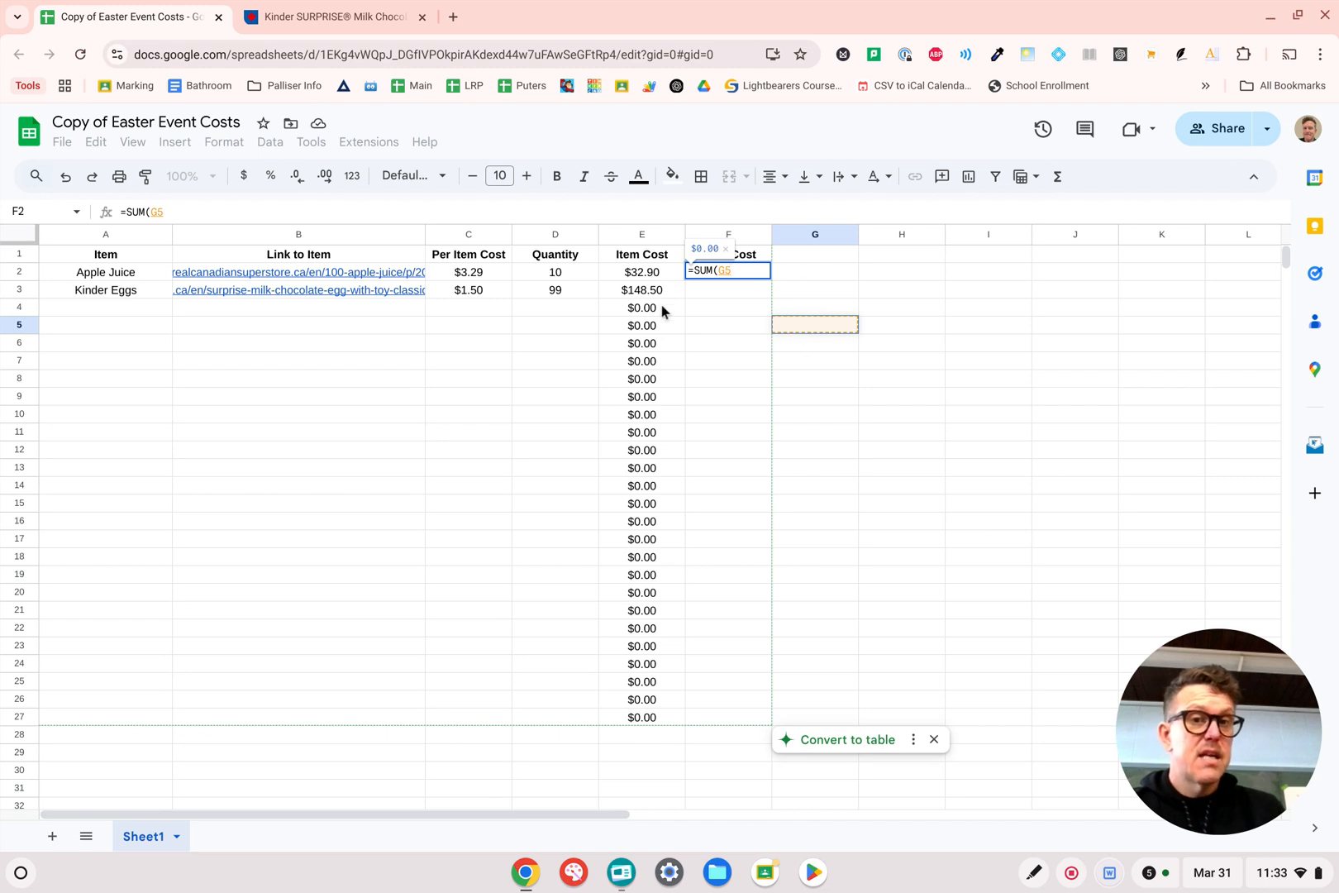
left_click_drag(655, 273, 666, 720)
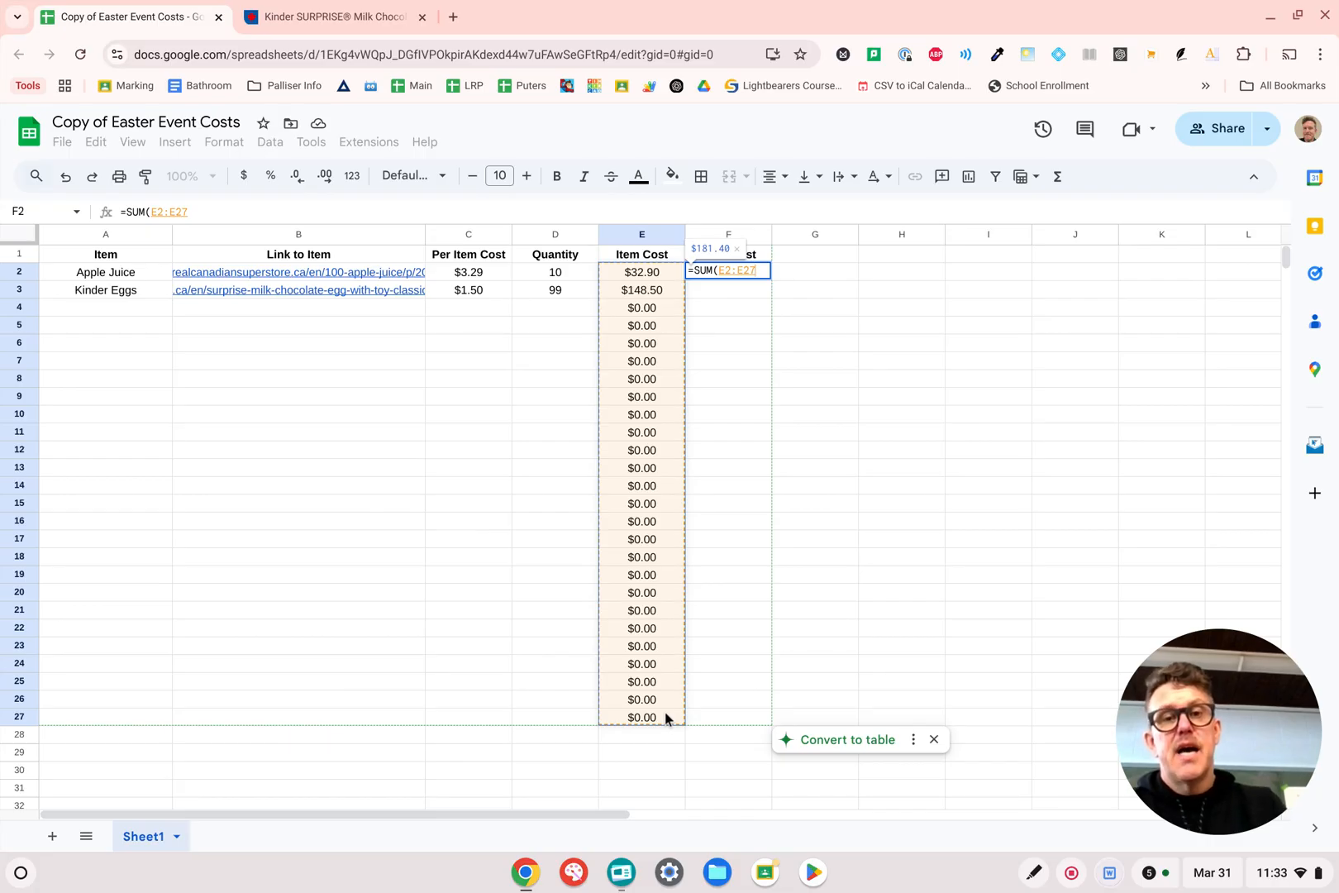
type(")")
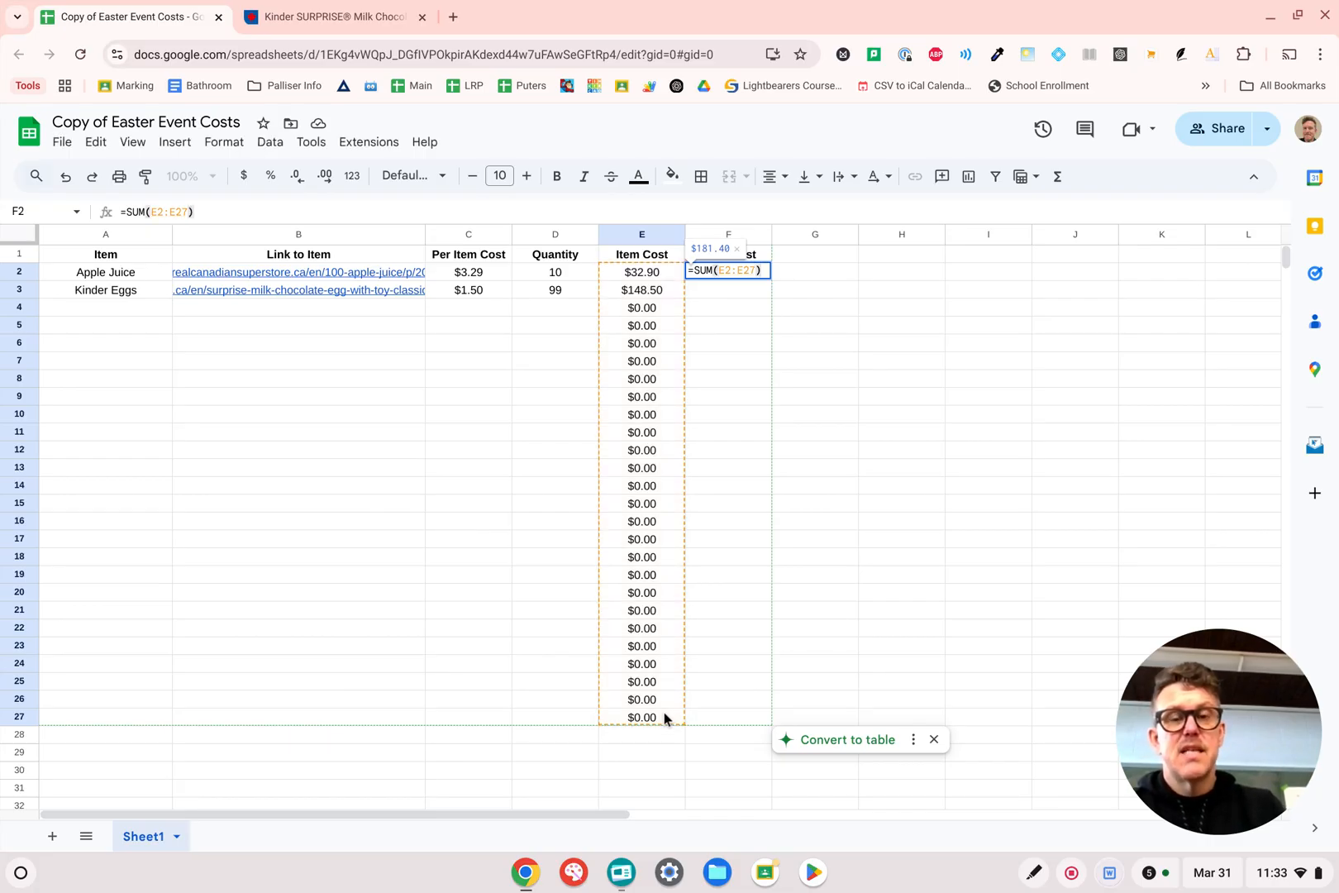
key("Return")
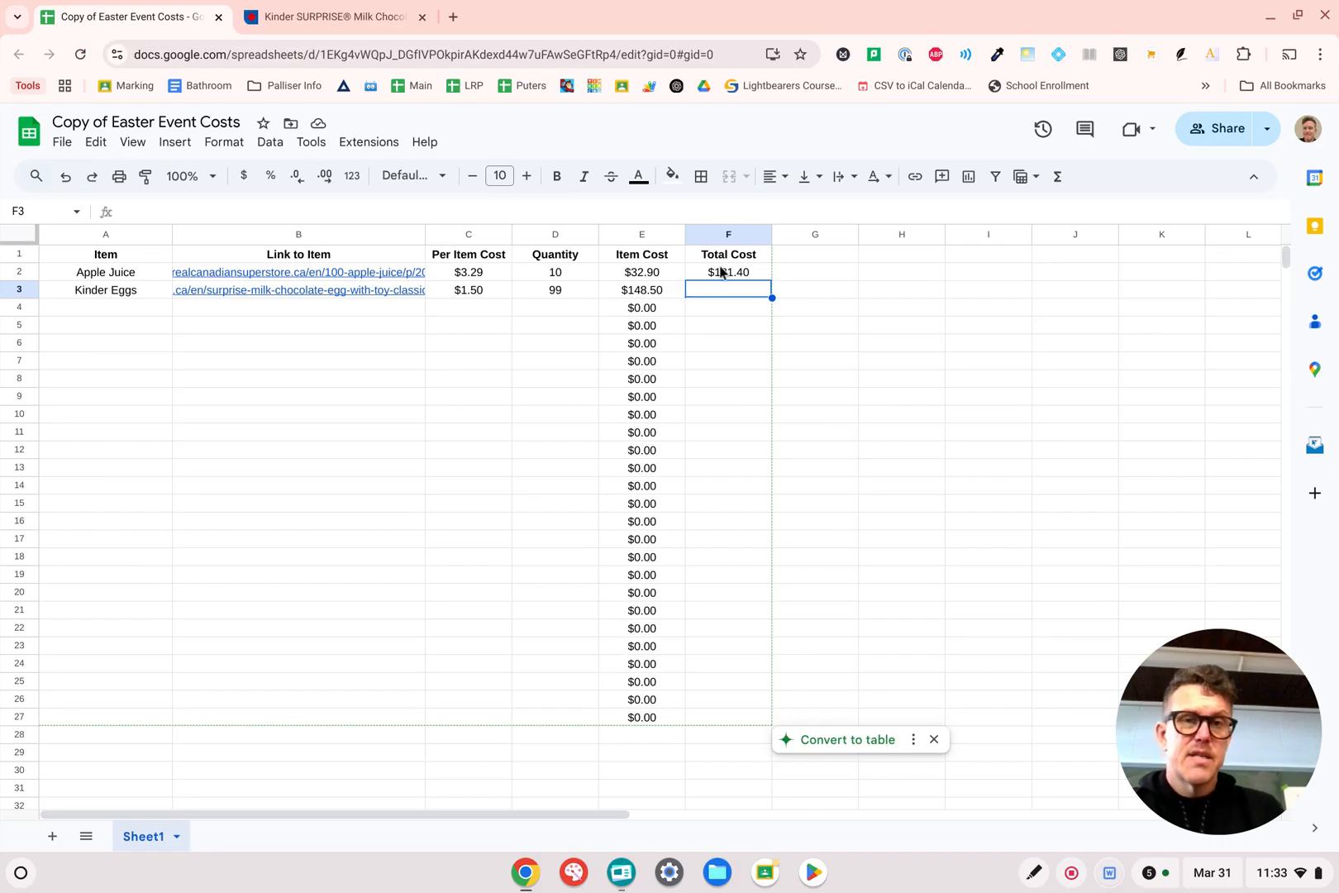
Step: Enter a test per item cost of 3.4 and a quantity of 25 in row 18, and check its item cost formula
left_click(485, 559)
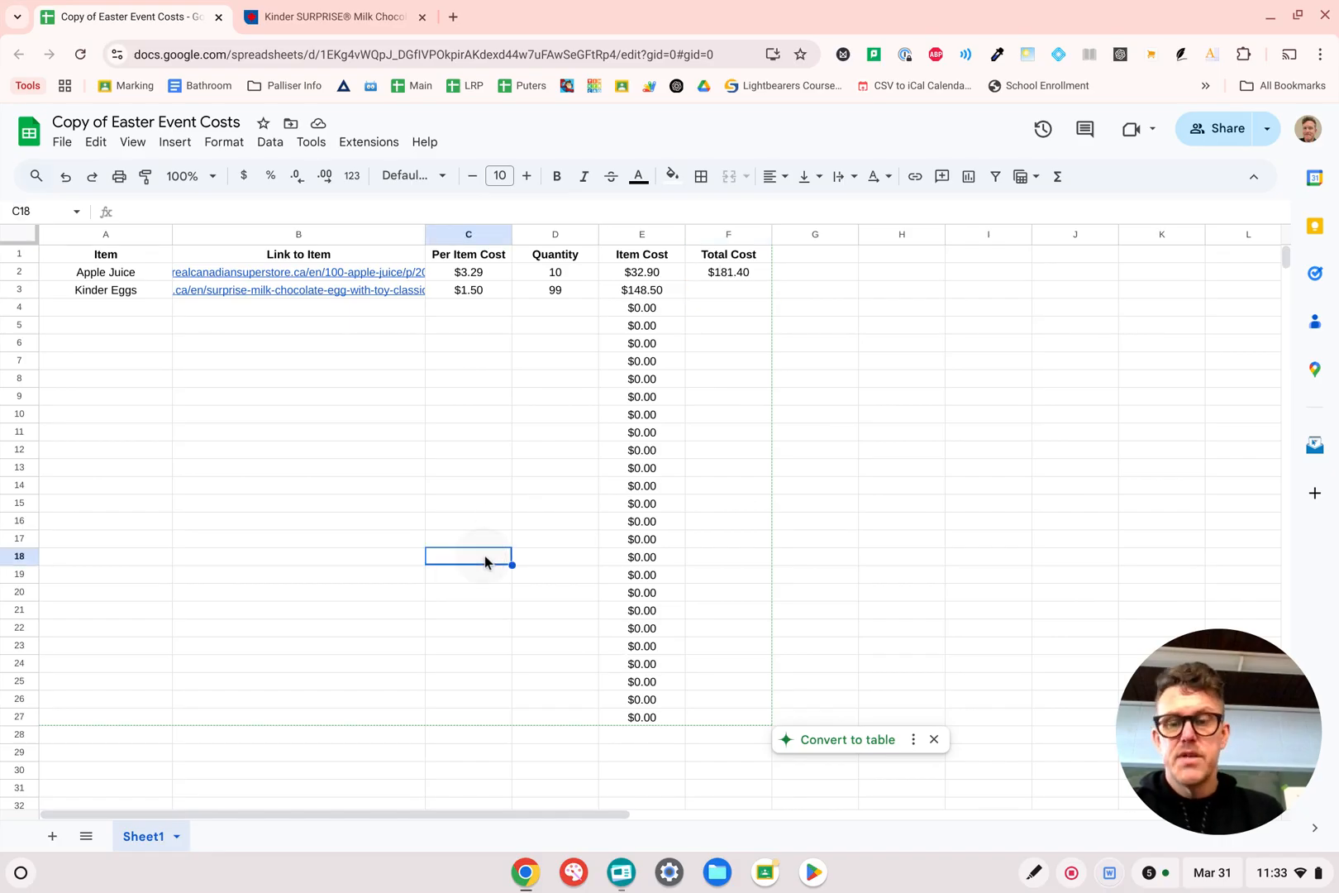
type("3.4")
key("Tab")
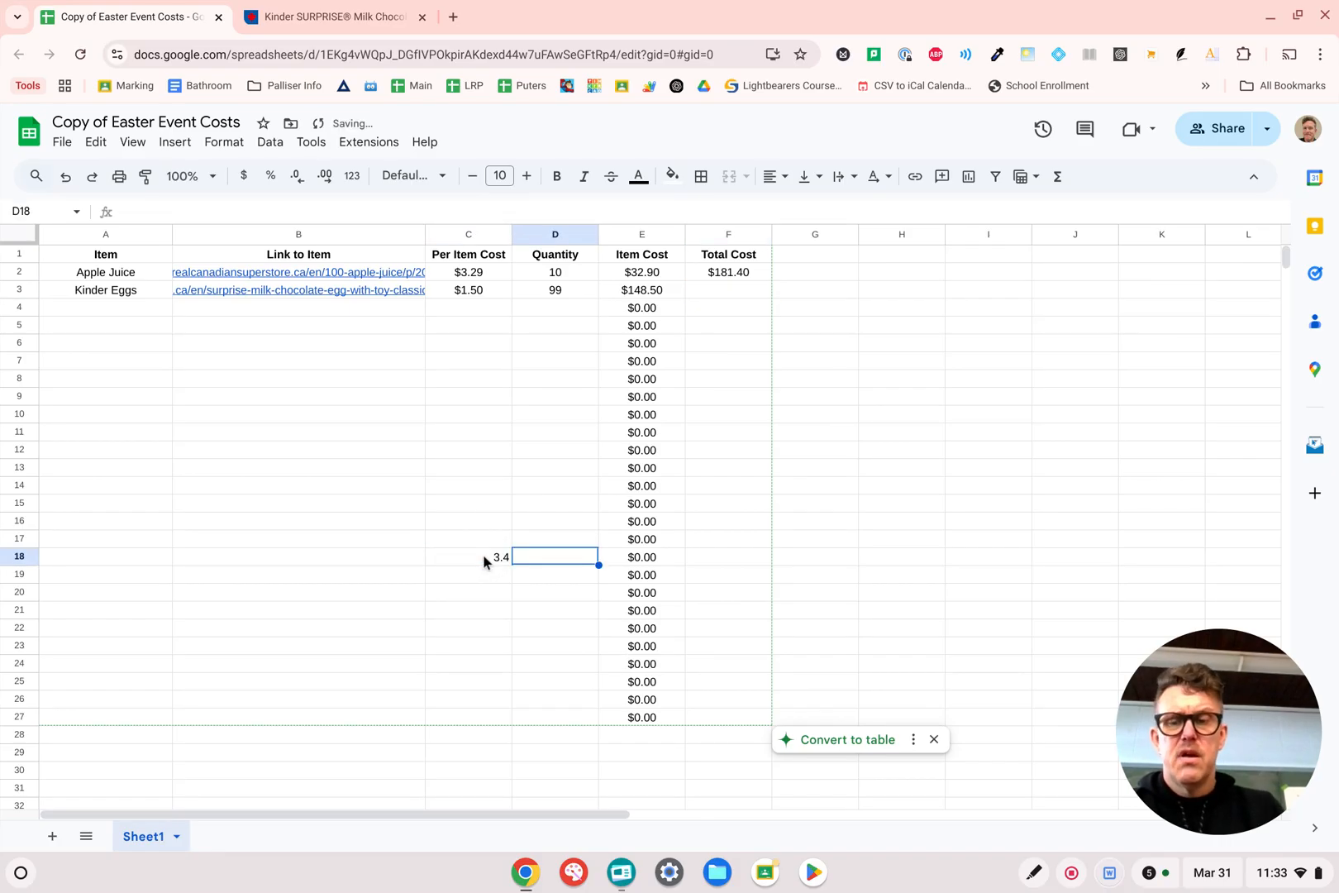
type("25")
key("Return")
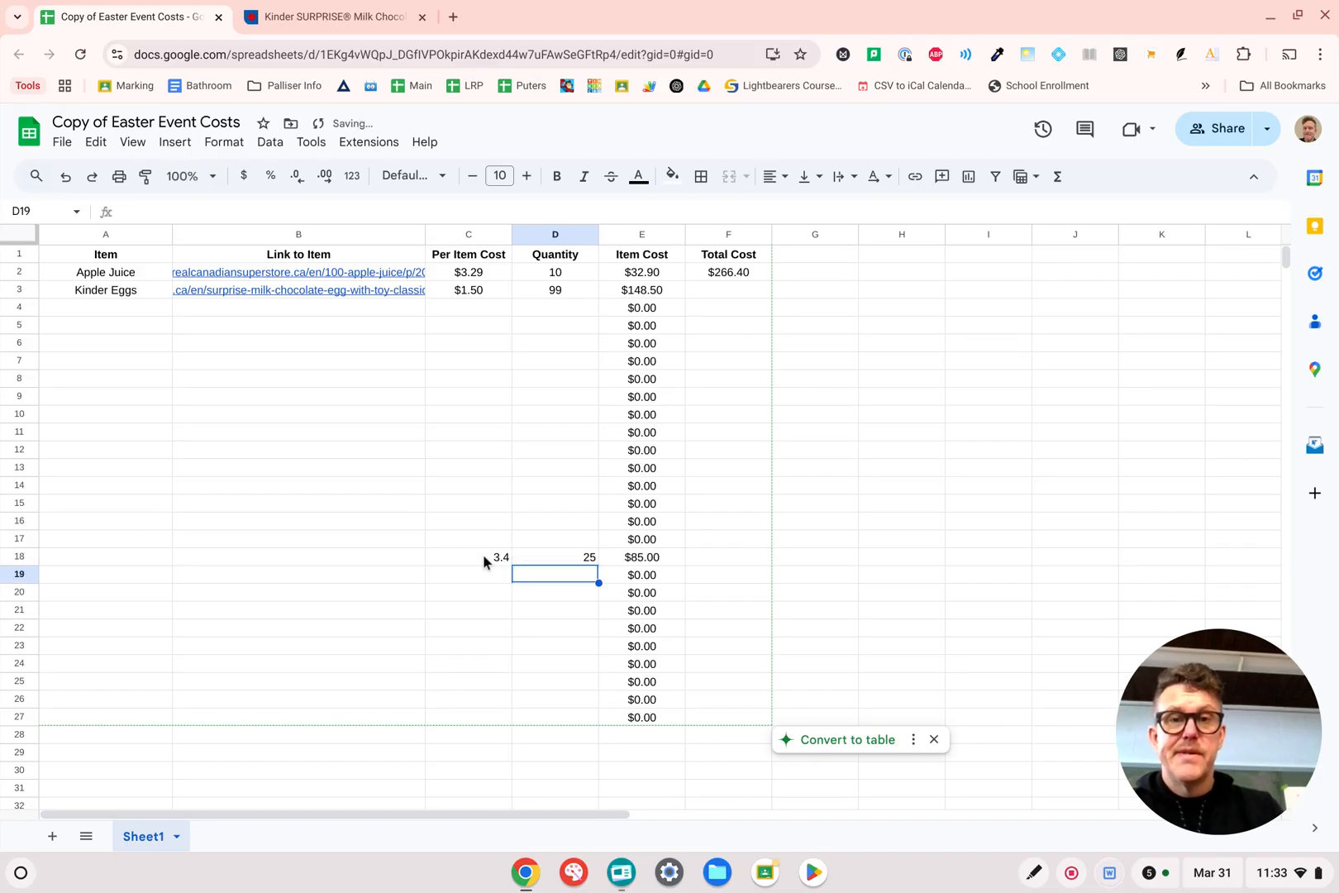
key("Right")
key("Up")
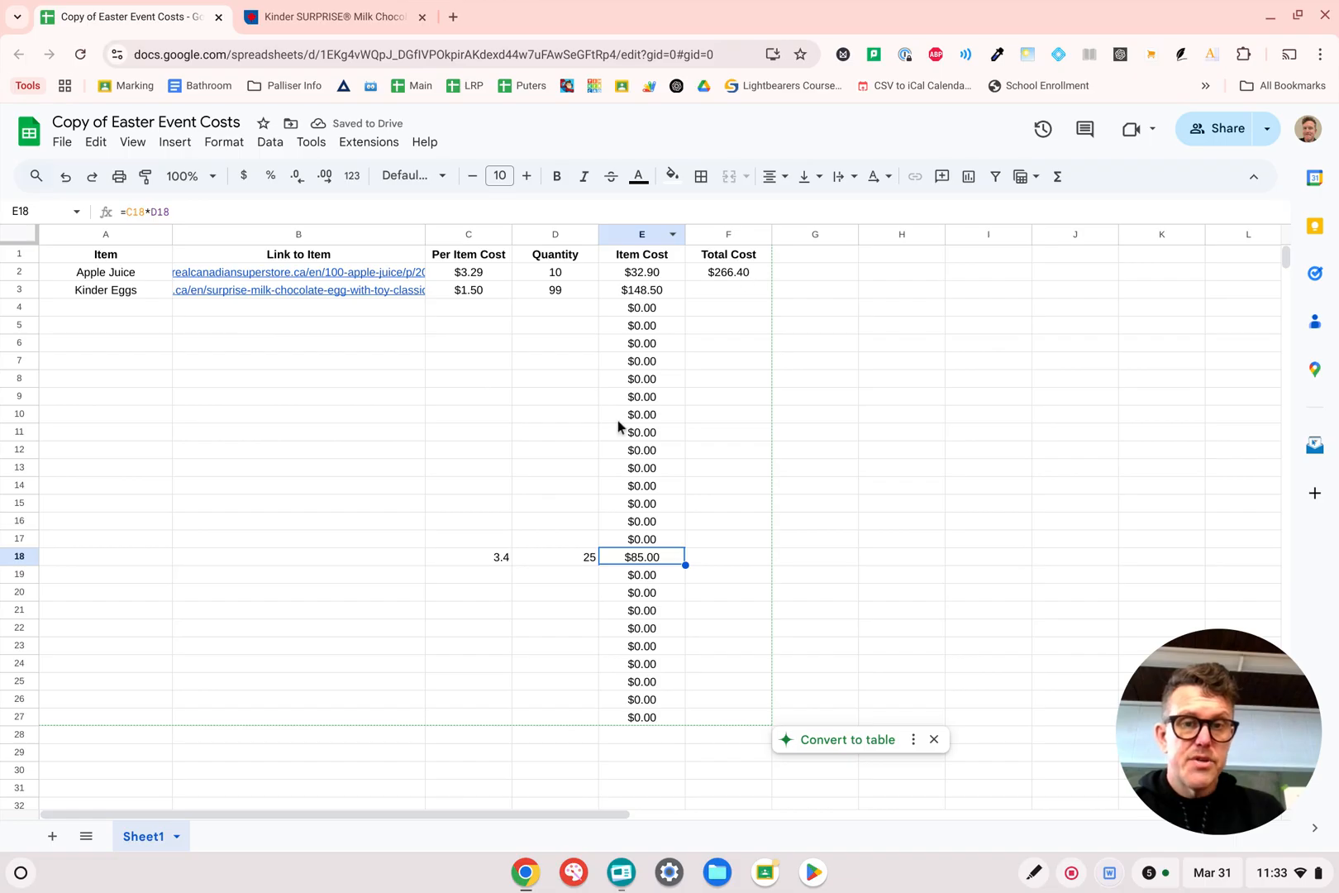
Step: Clear the per item cost in cell C18, check the row's item cost formula, and enter 8 as the new cost
left_click(497, 561)
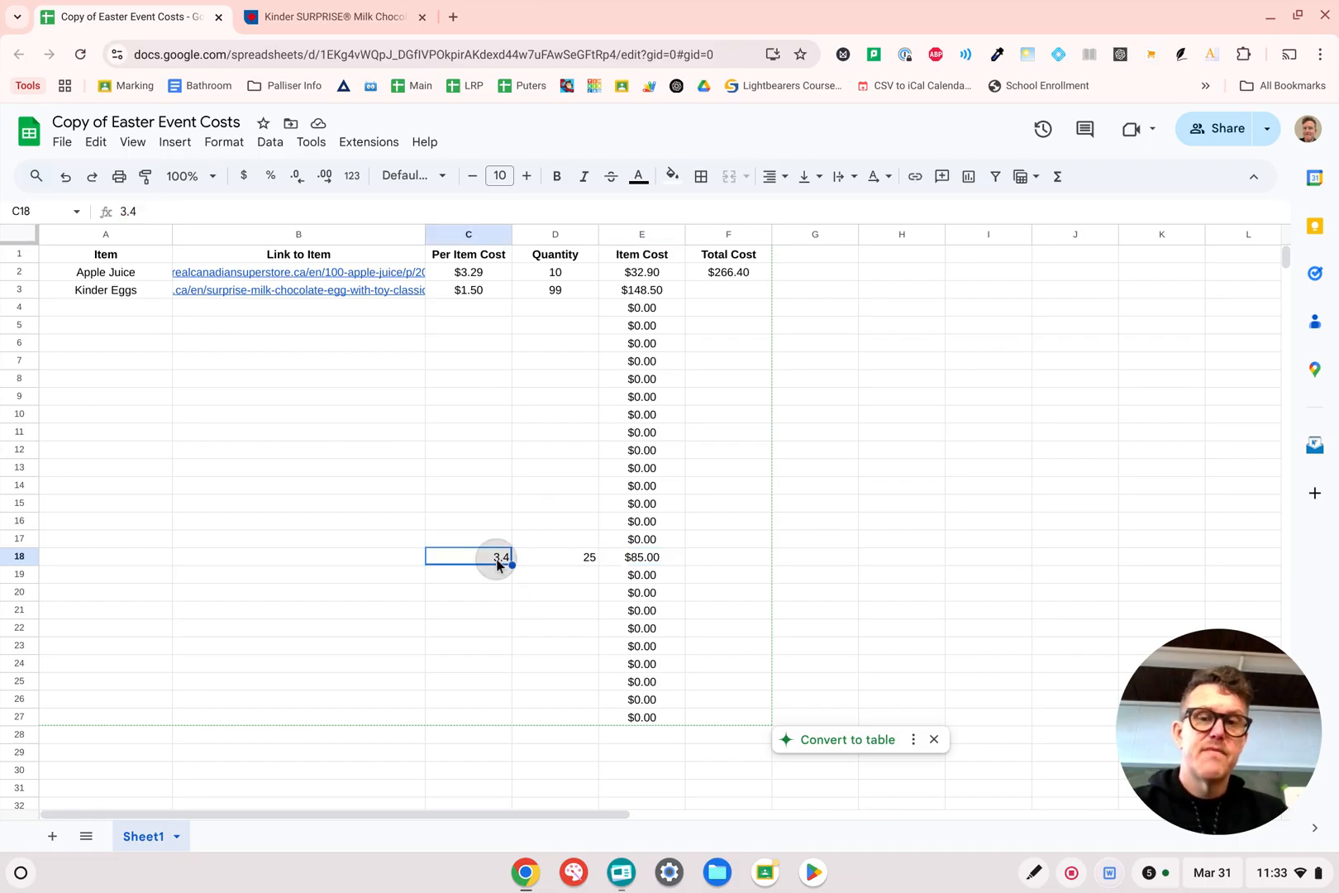
key("Delete")
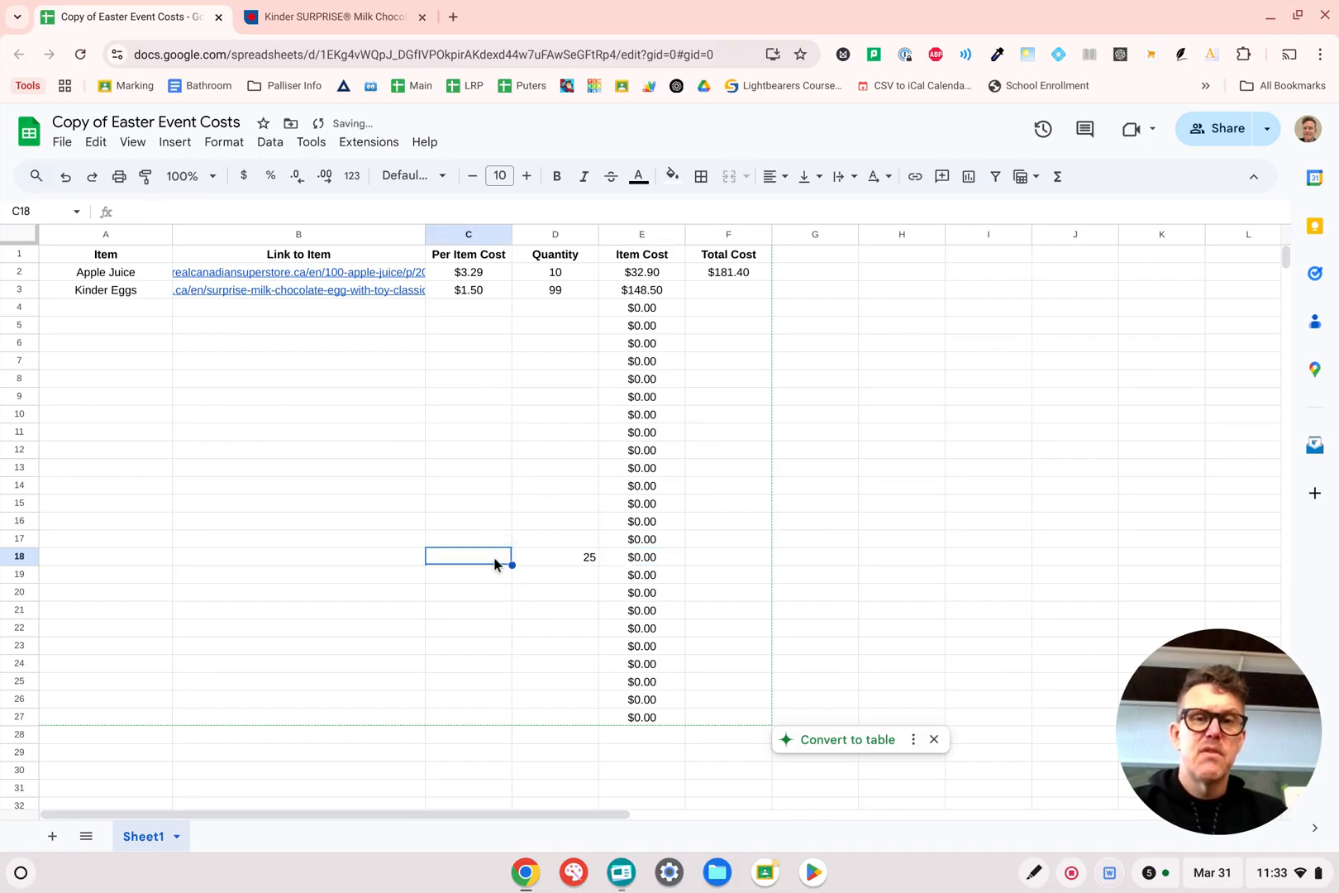
left_click(651, 560)
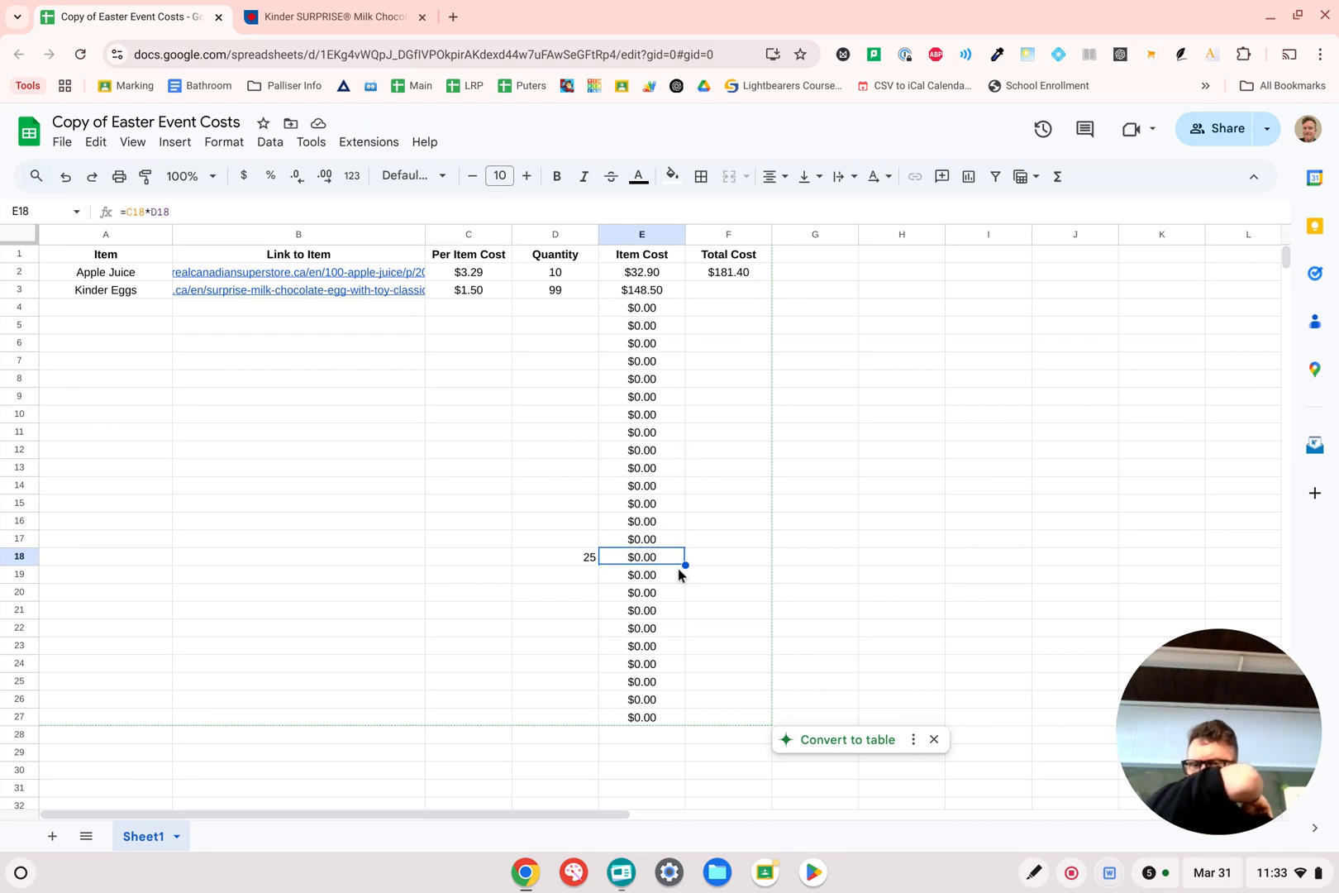
left_click(489, 560)
type("8")
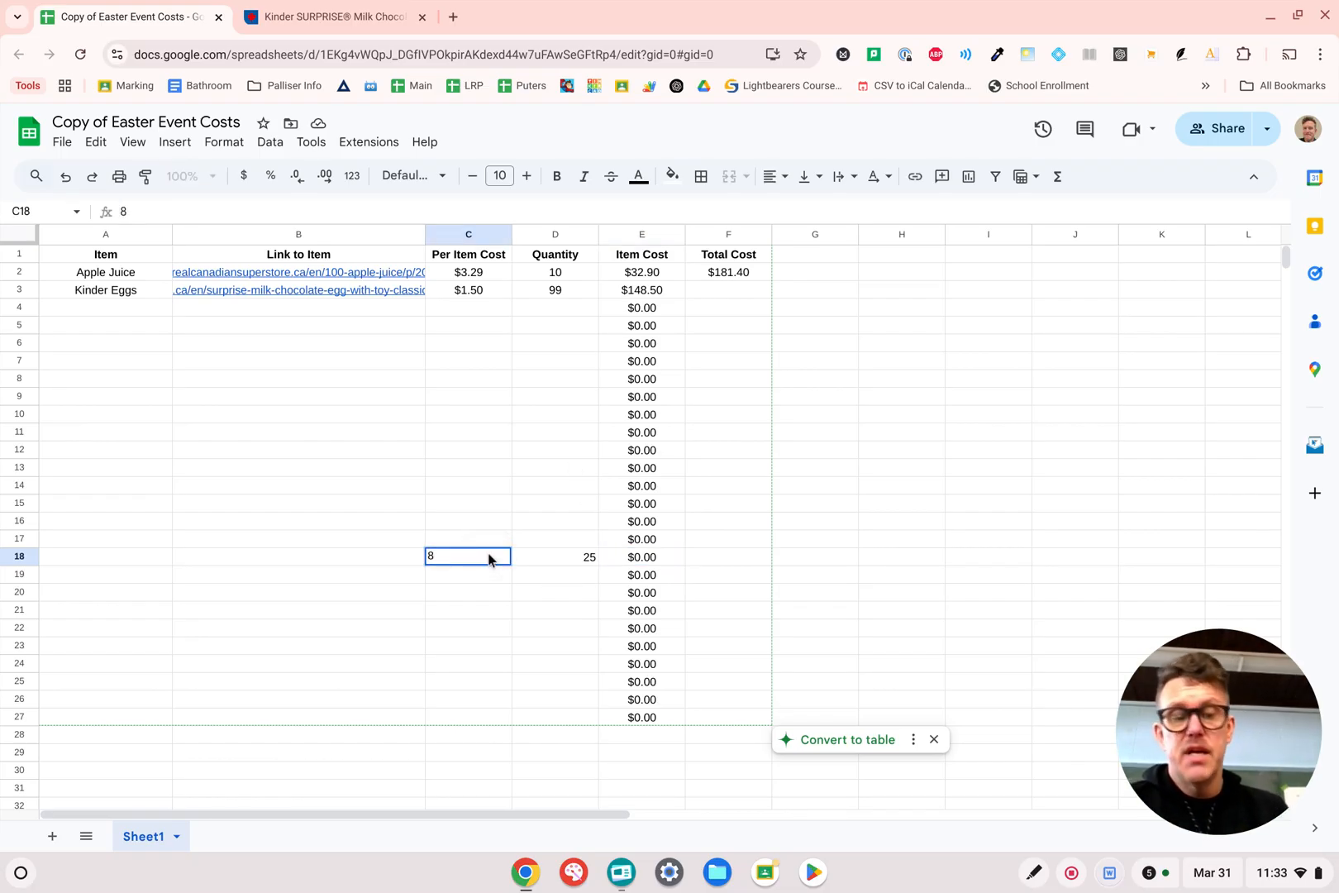
key("Return")
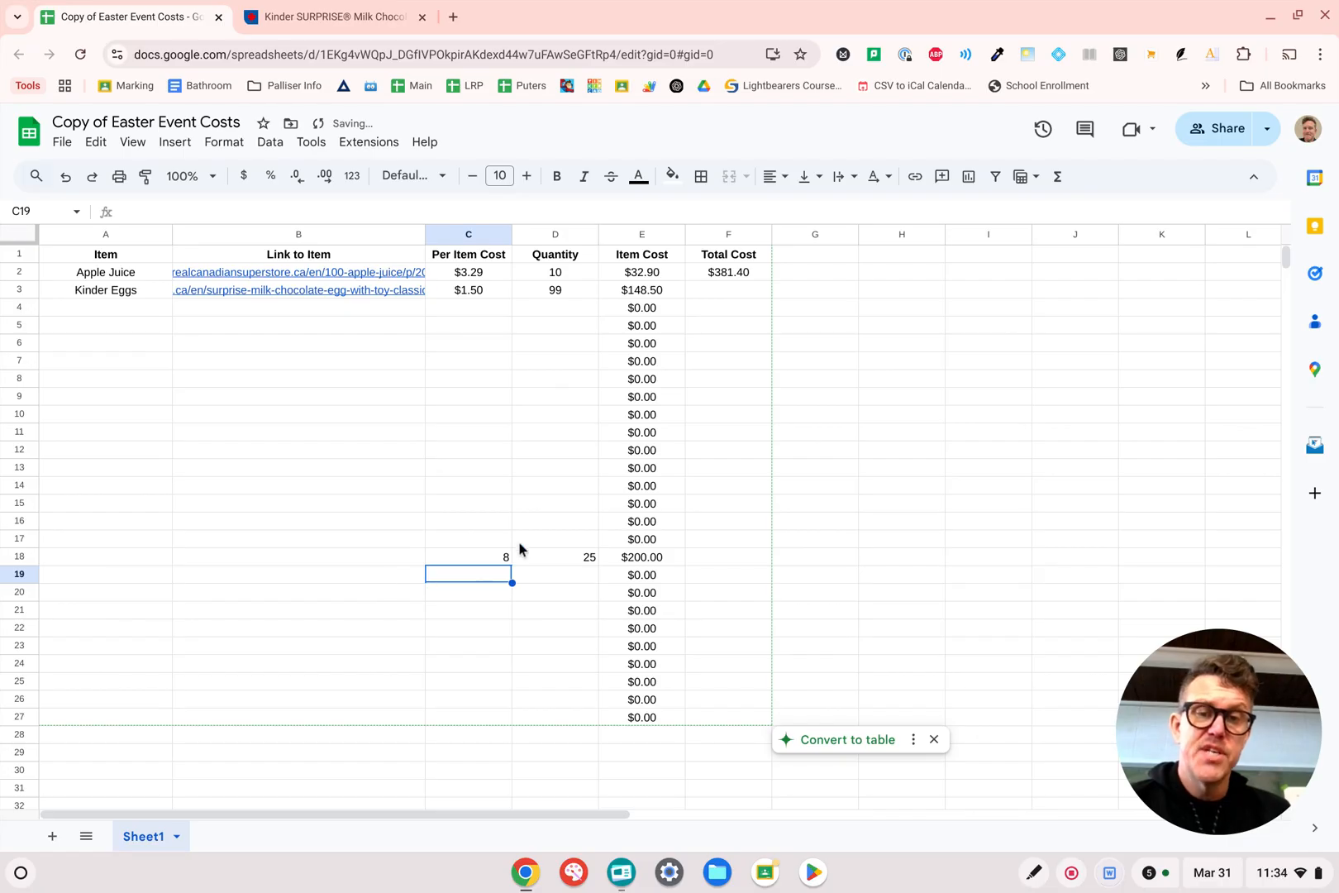
Step: Enter a per item cost of 4 and a quantity of 5 in row 28, just below the last item cost formula
left_click(655, 734)
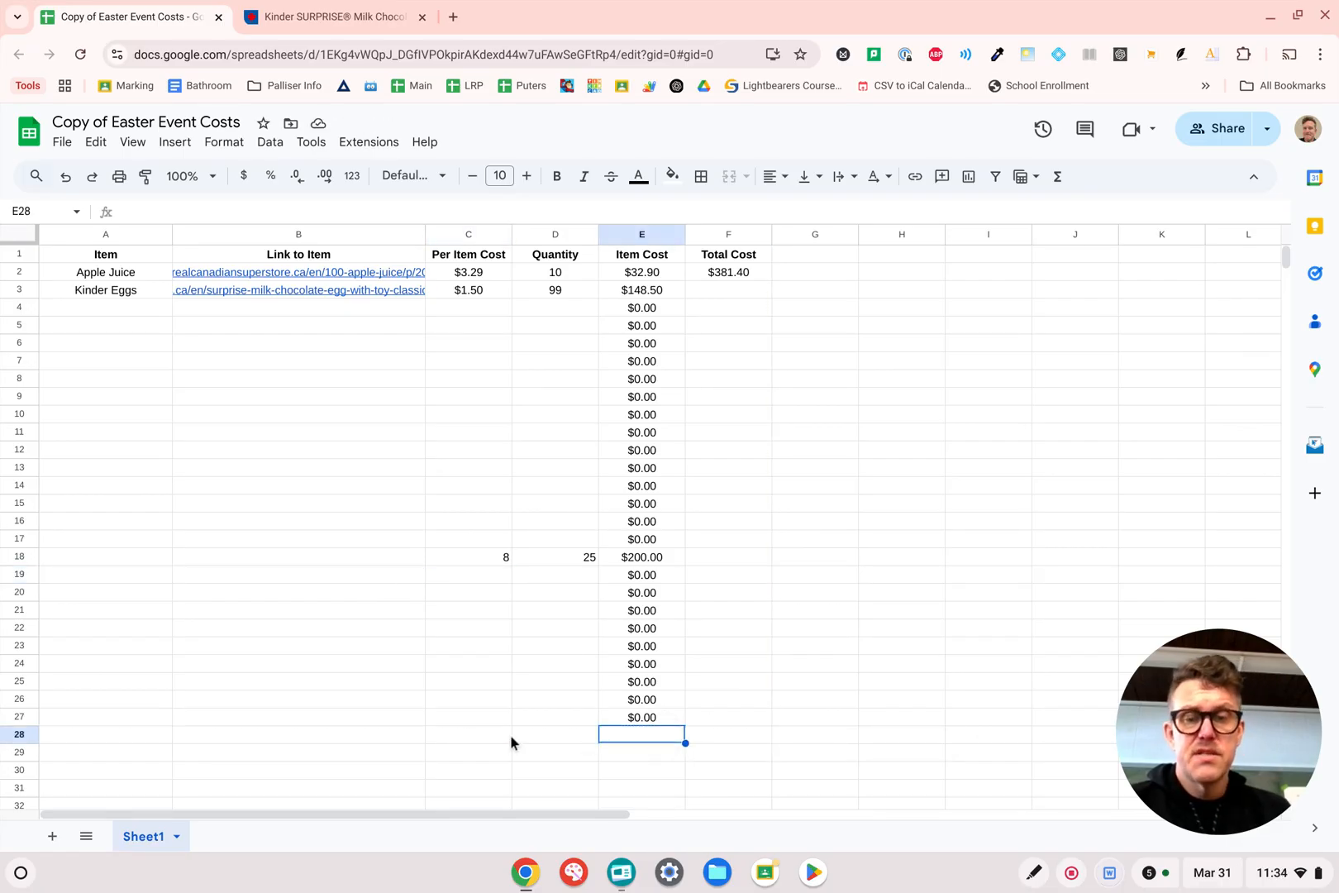
left_click(471, 736)
left_click(670, 721)
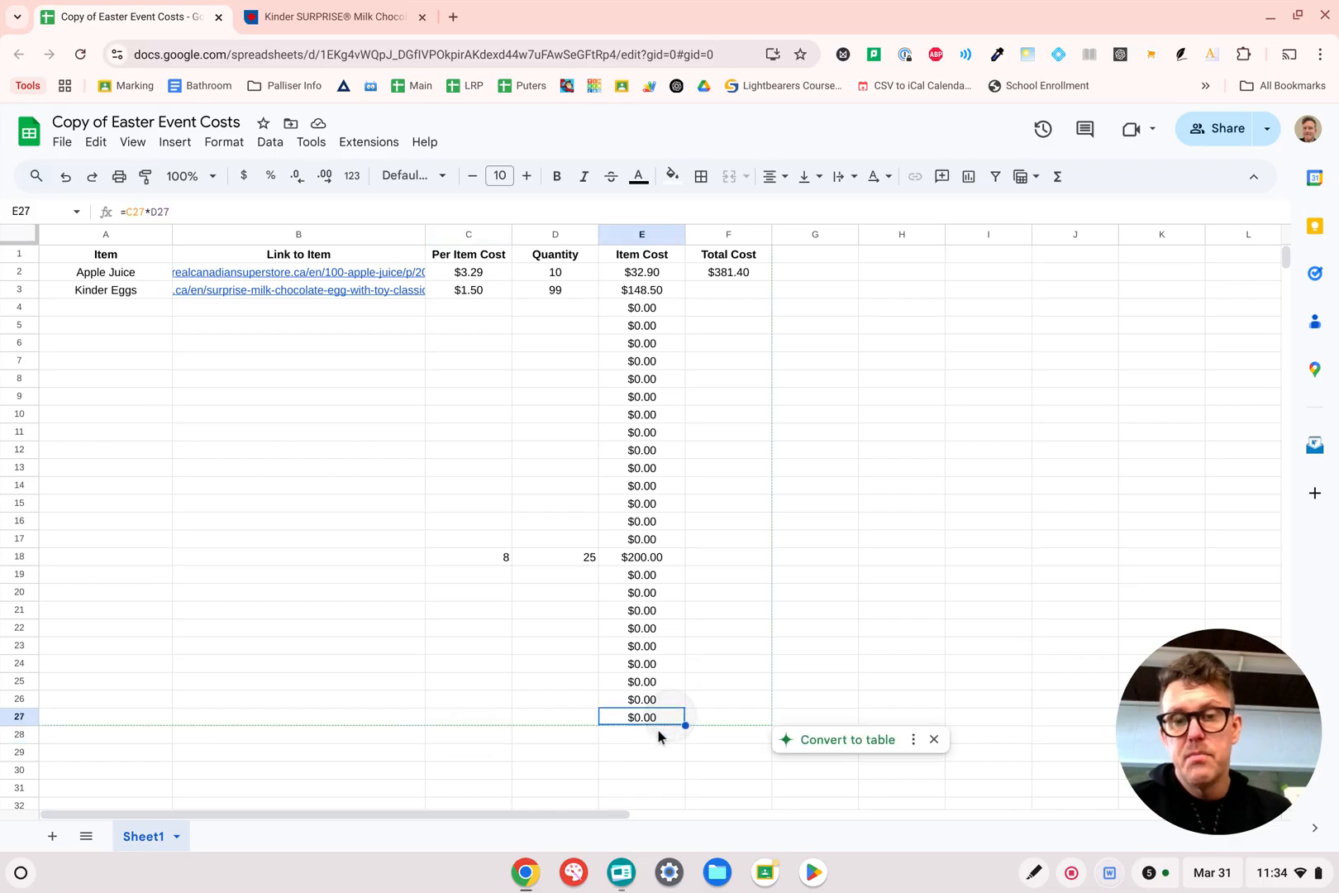
left_click(492, 735)
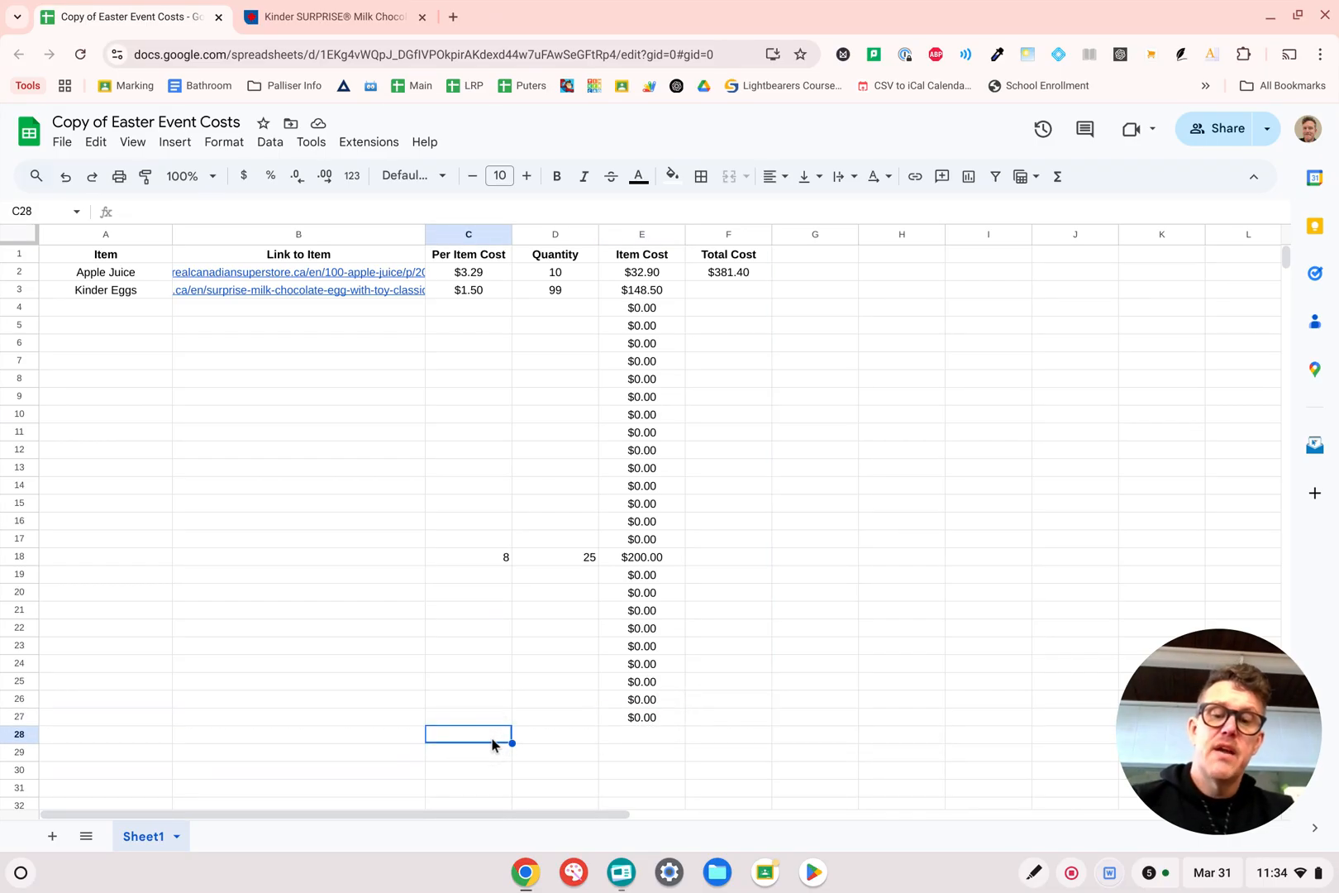
type("4")
key("Tab")
type("5")
key("Tab")
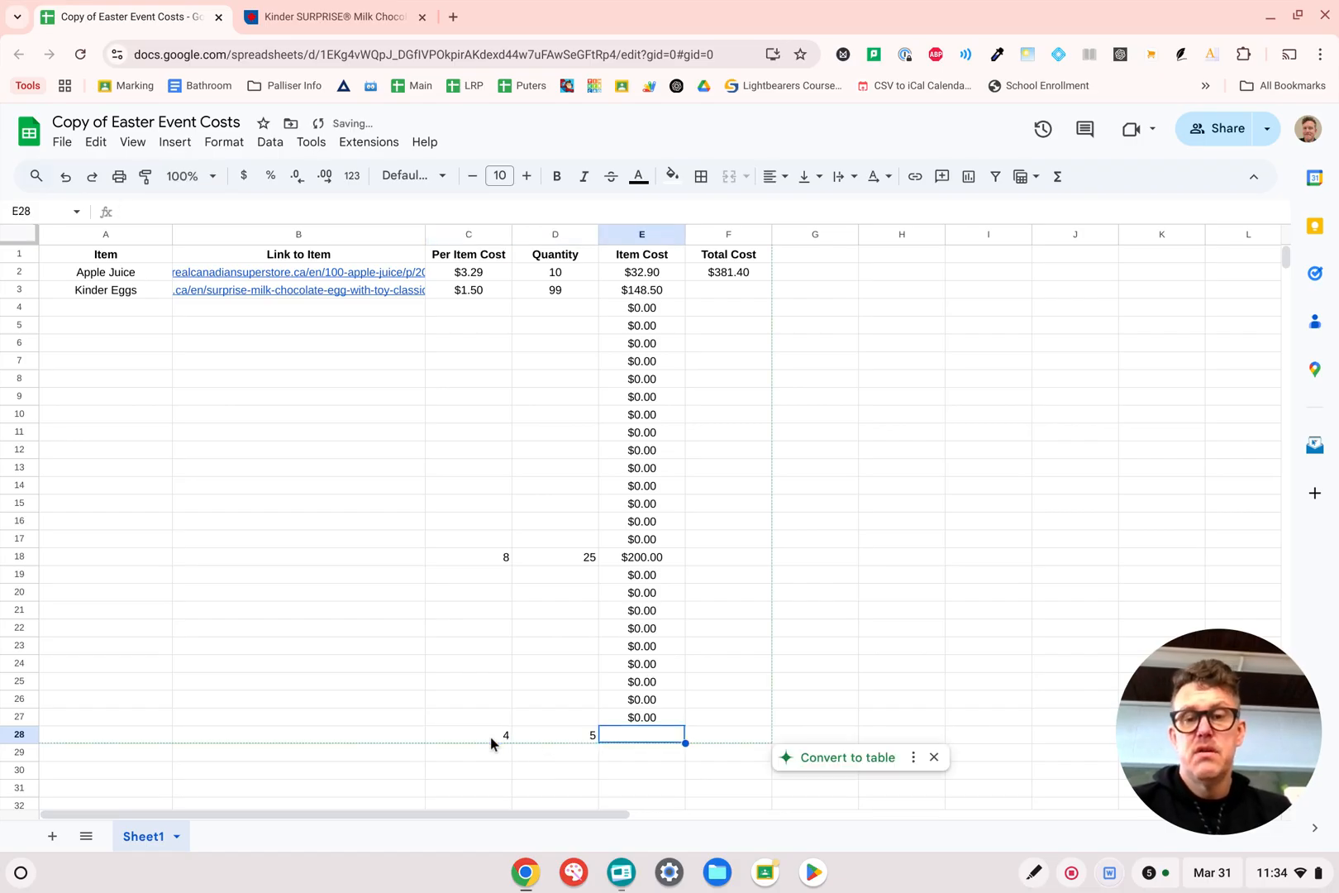
Step: Extend the Item Cost formula from cell E27 down to cell E28
left_click(666, 724)
left_click(666, 738)
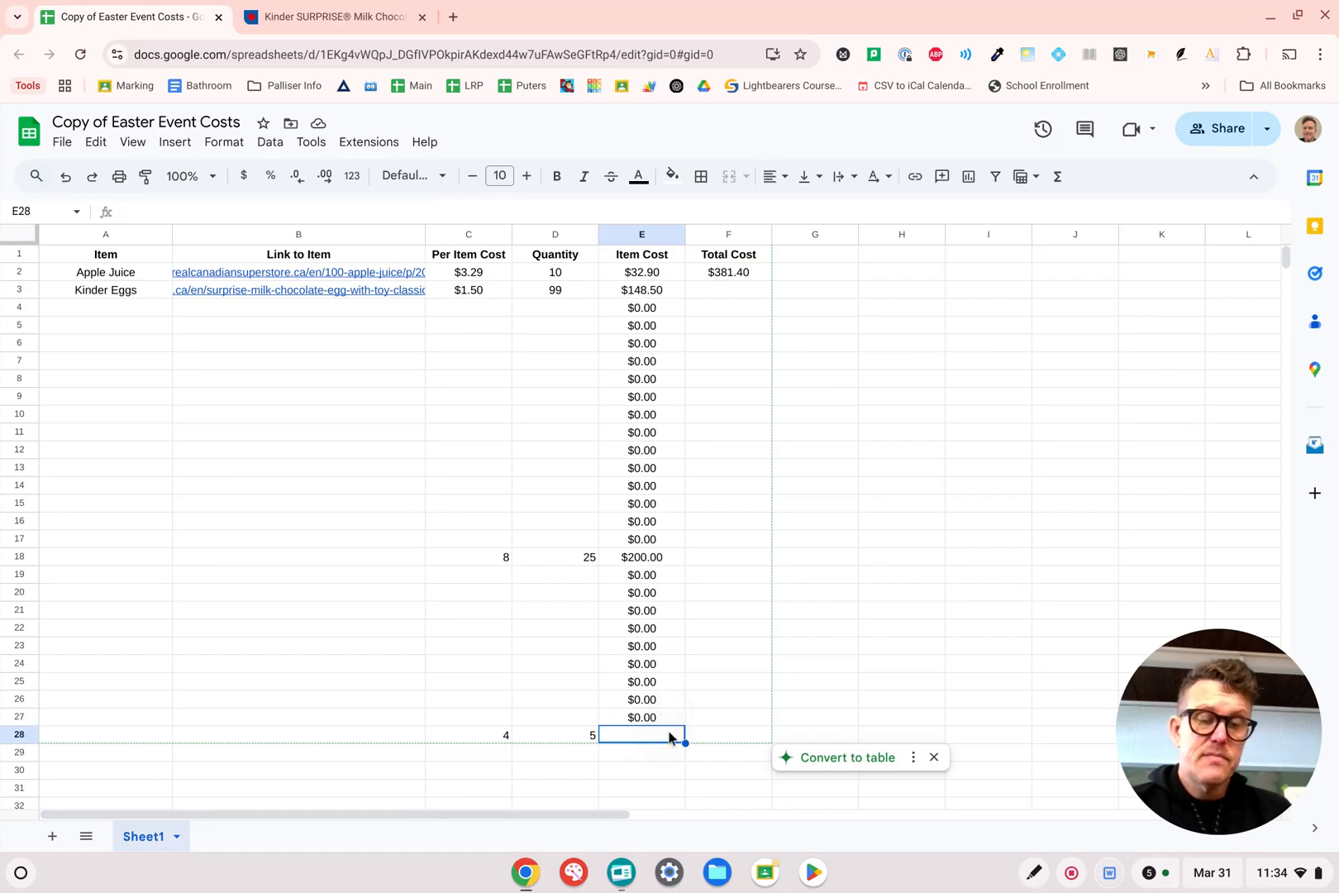
left_click(668, 718)
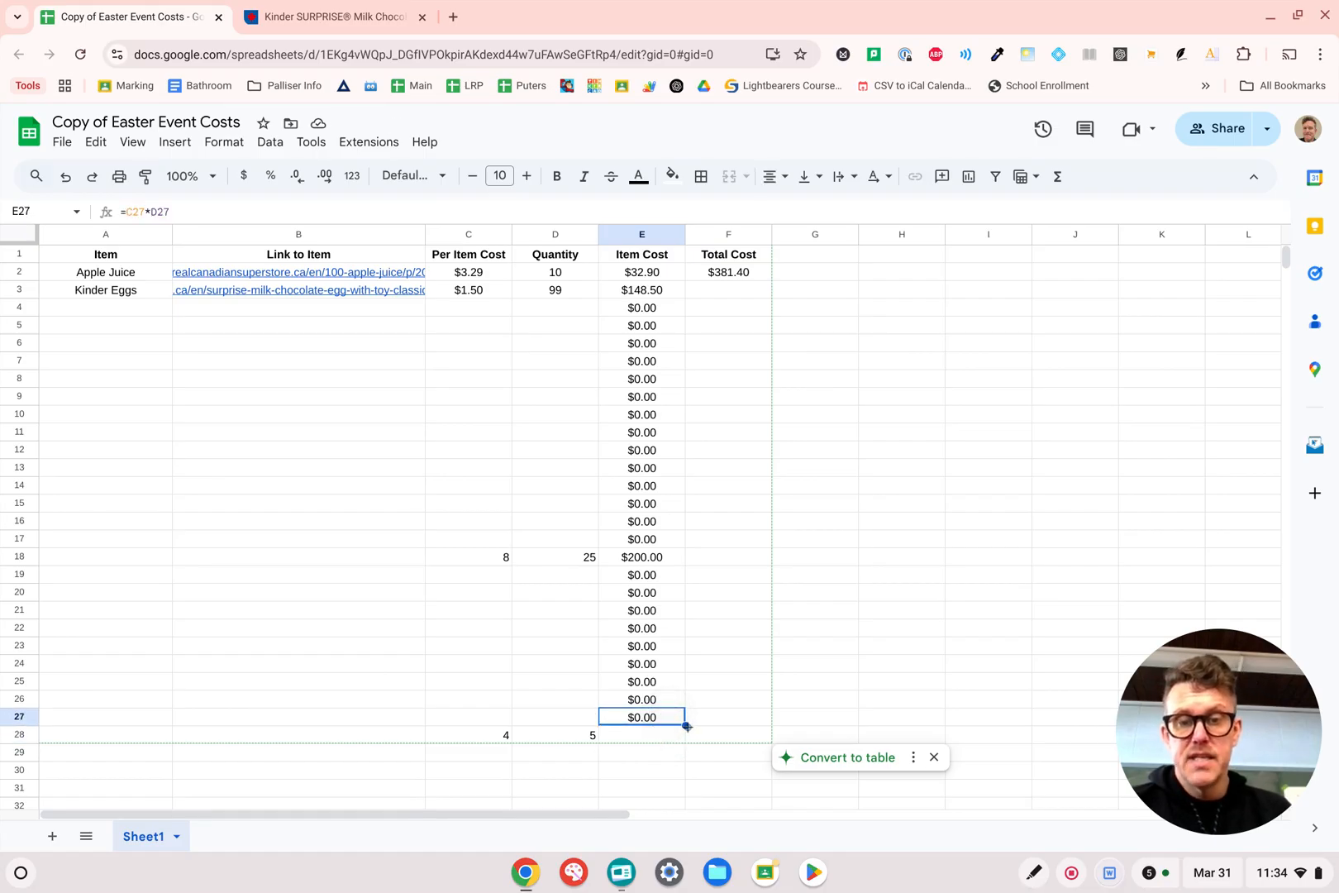
left_click_drag(687, 726, 686, 741)
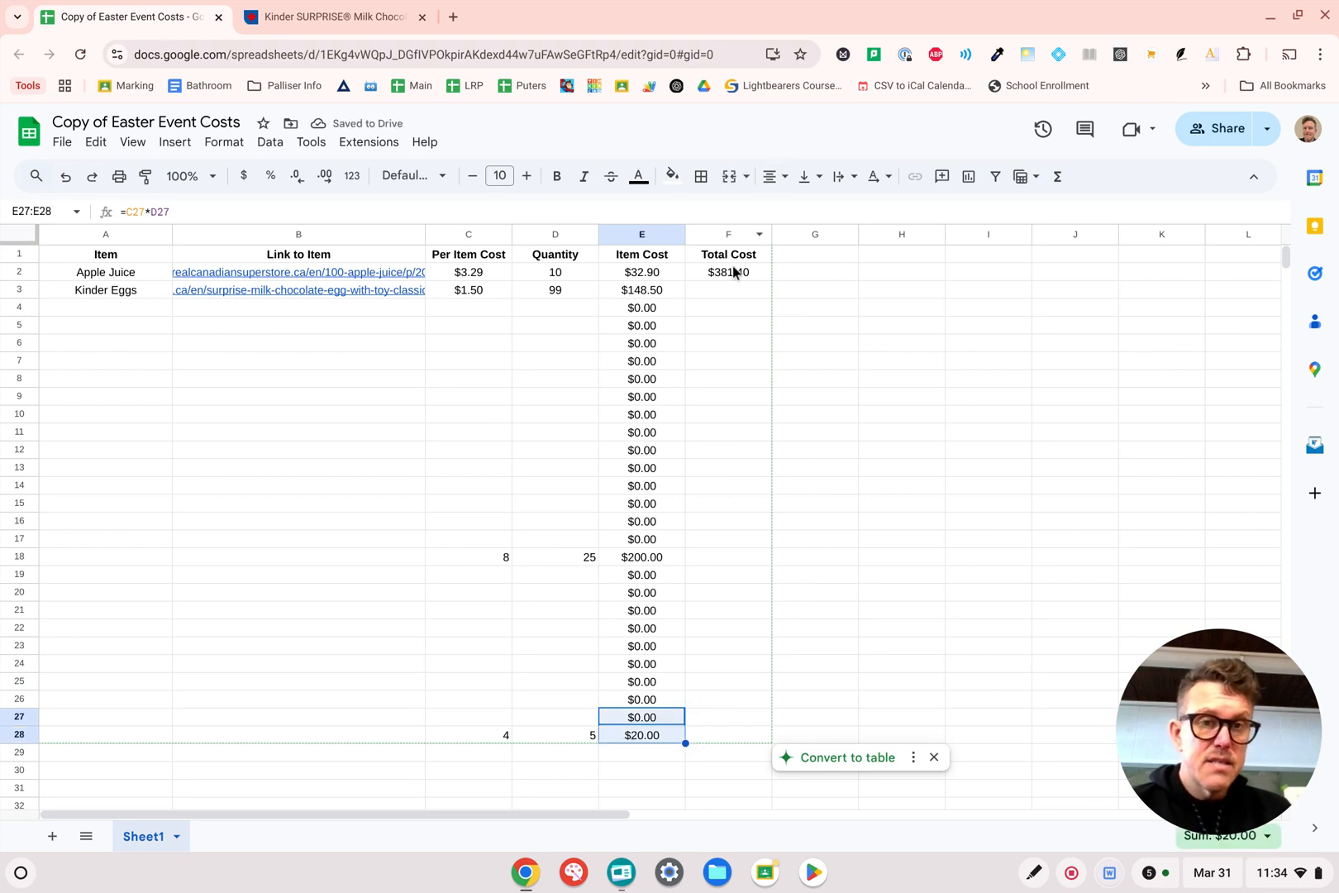
Step: Clear and re-enter the quantity of 5 in cell D28, and compare the formulas in cells F2 and E28
left_click(564, 734)
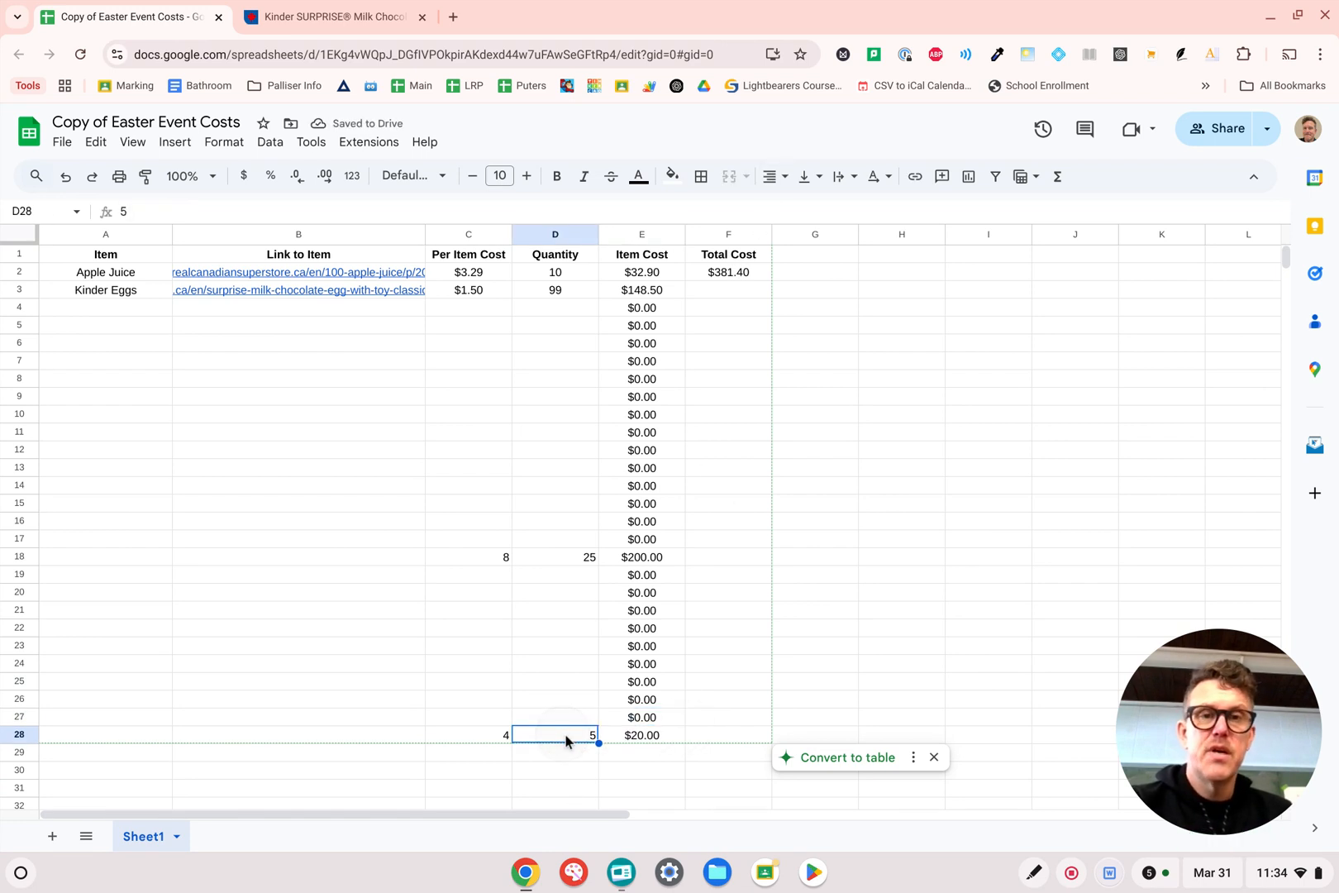
key("Delete")
type("5")
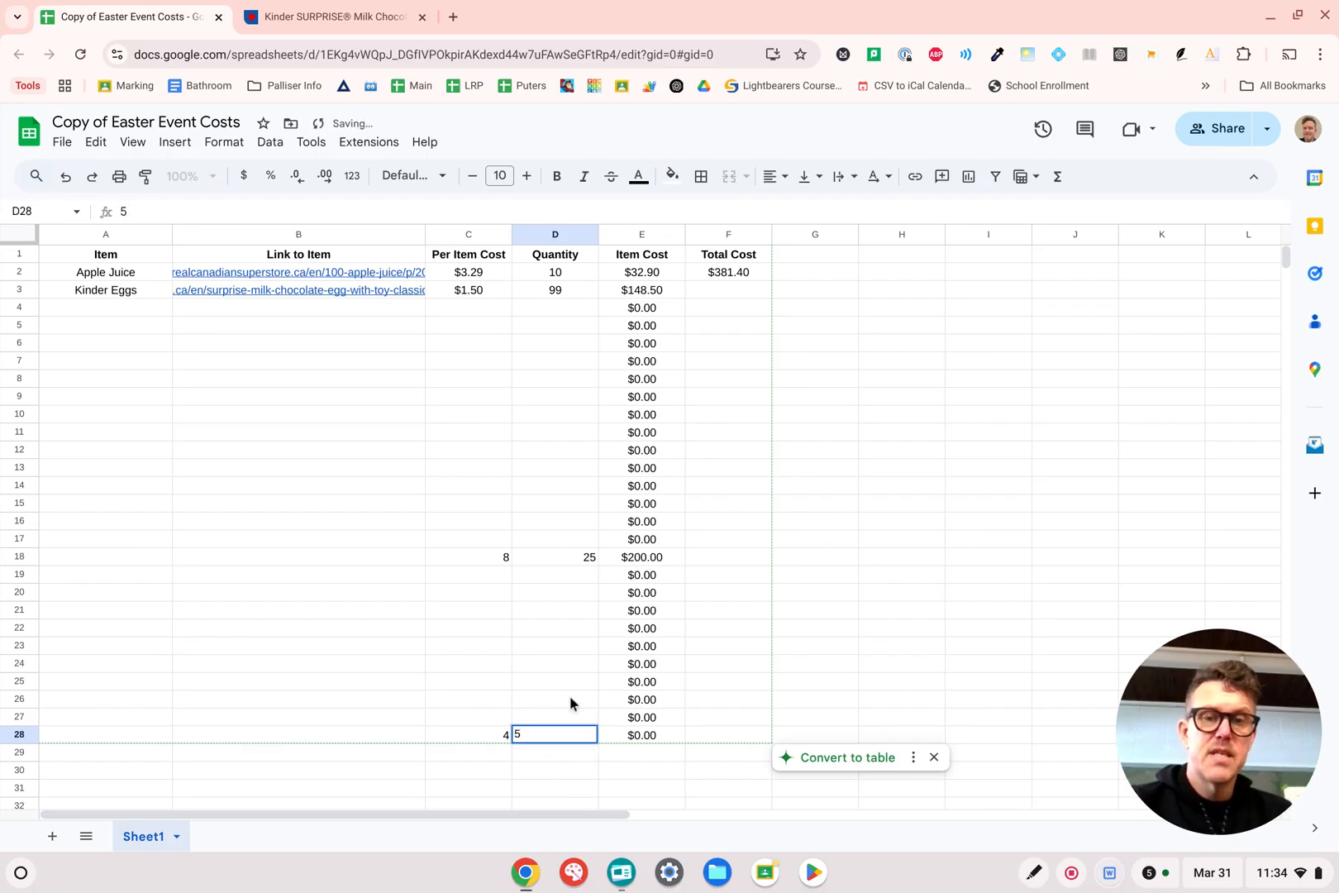
left_click(571, 700)
left_click(744, 274)
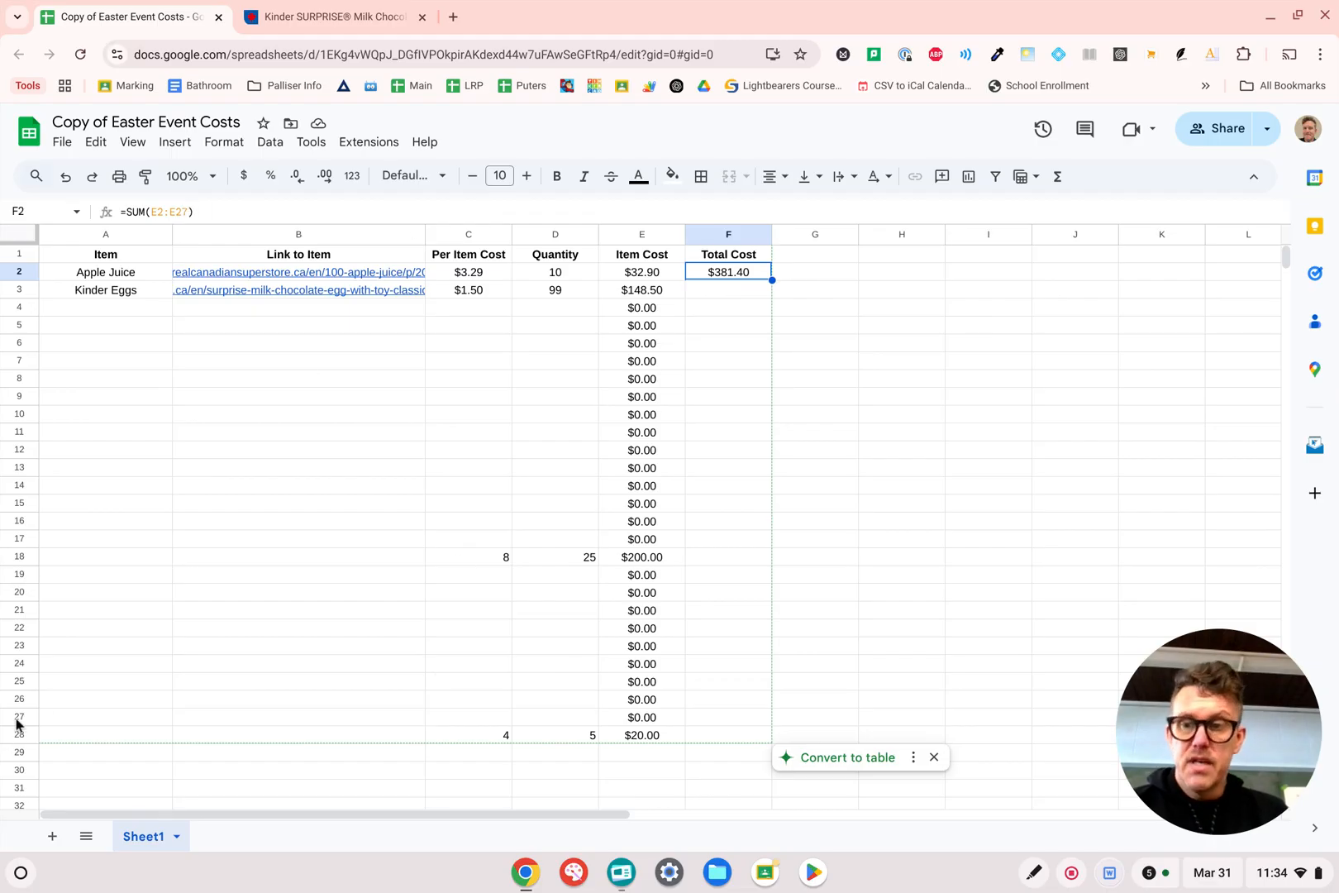
left_click(669, 738)
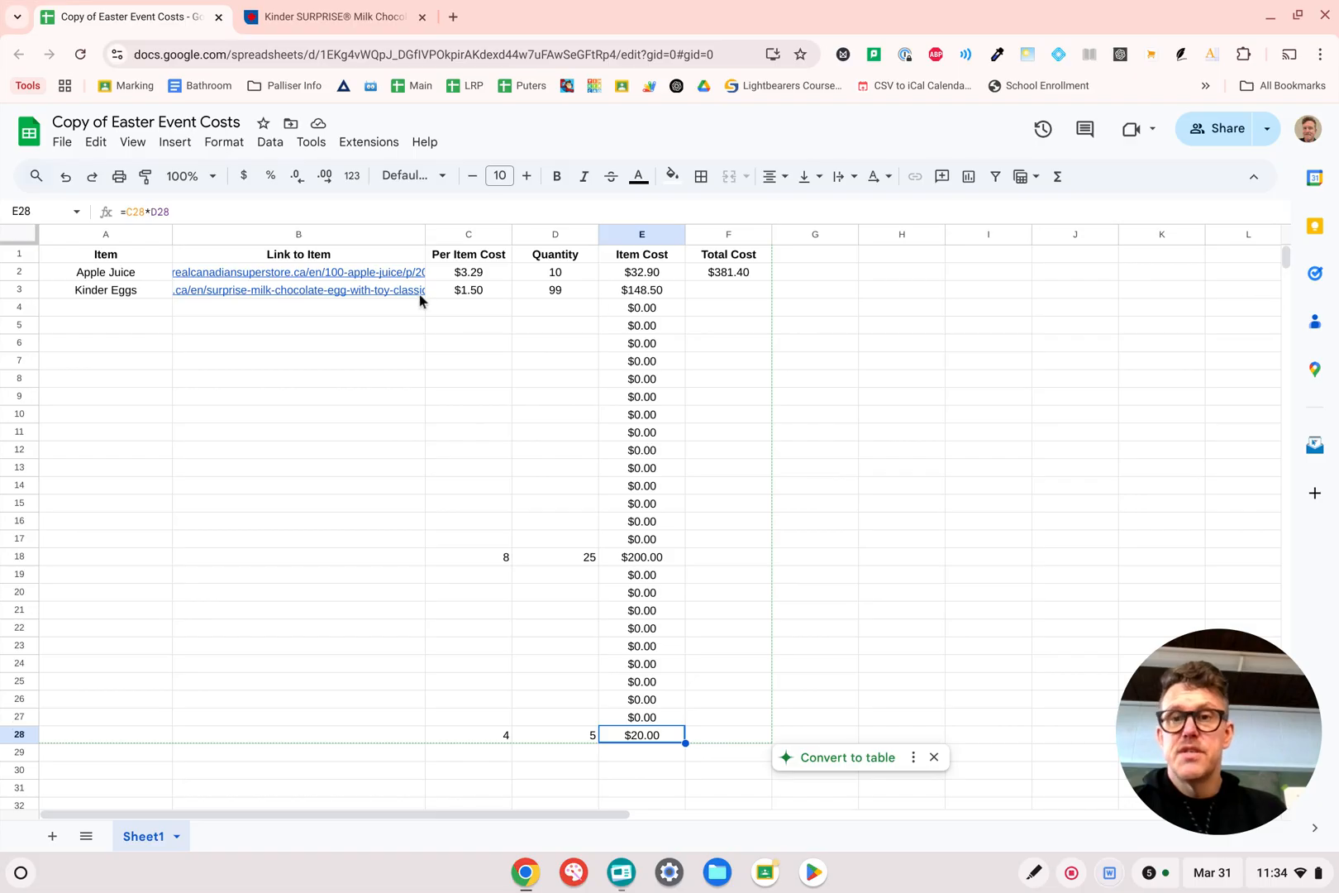
Step: Change the Total Cost formula in cell F2 to the open-ended range =SUM(E2:E)
left_click(737, 278)
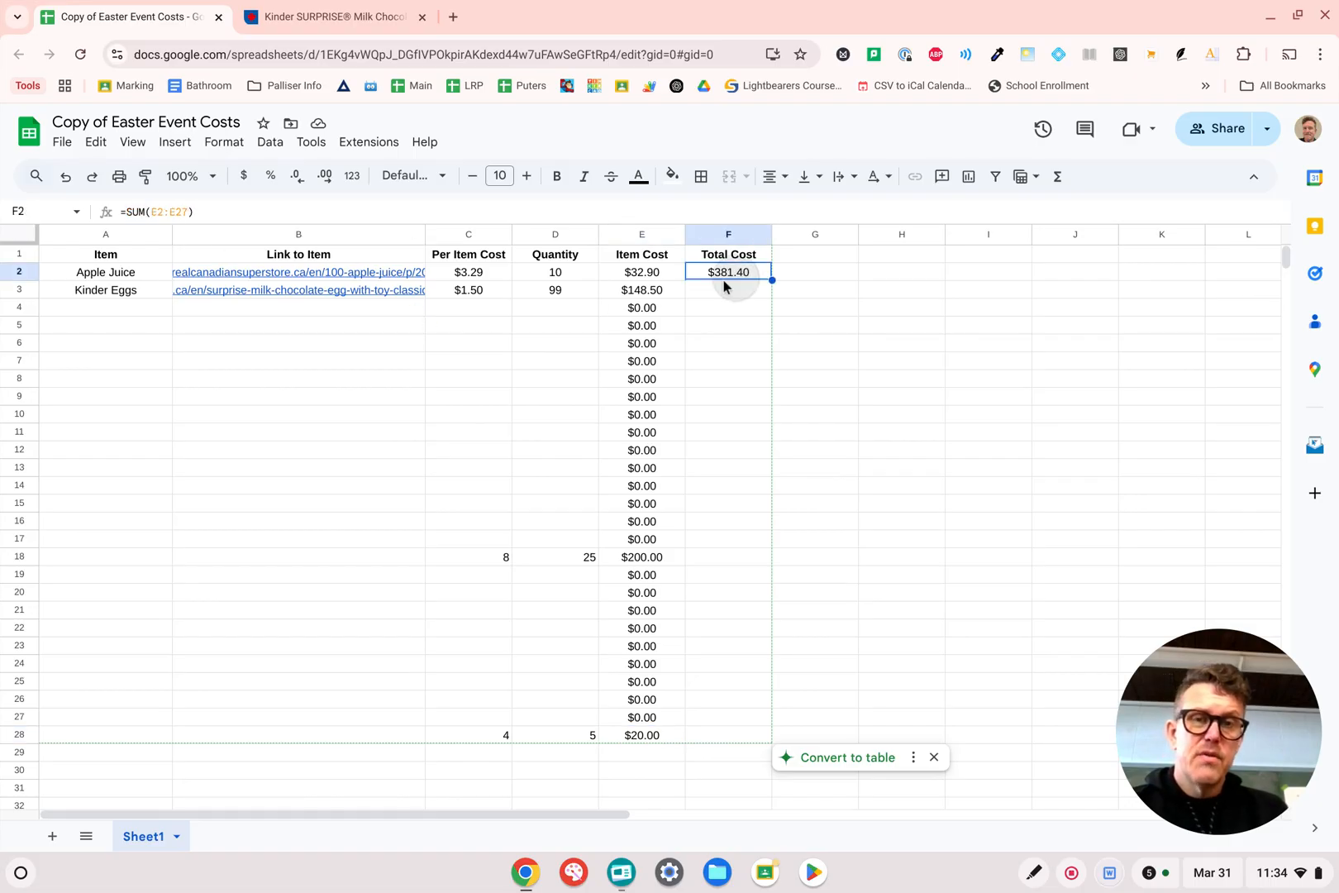
left_click(187, 214)
key("BackSpace")
key("BackSpace")
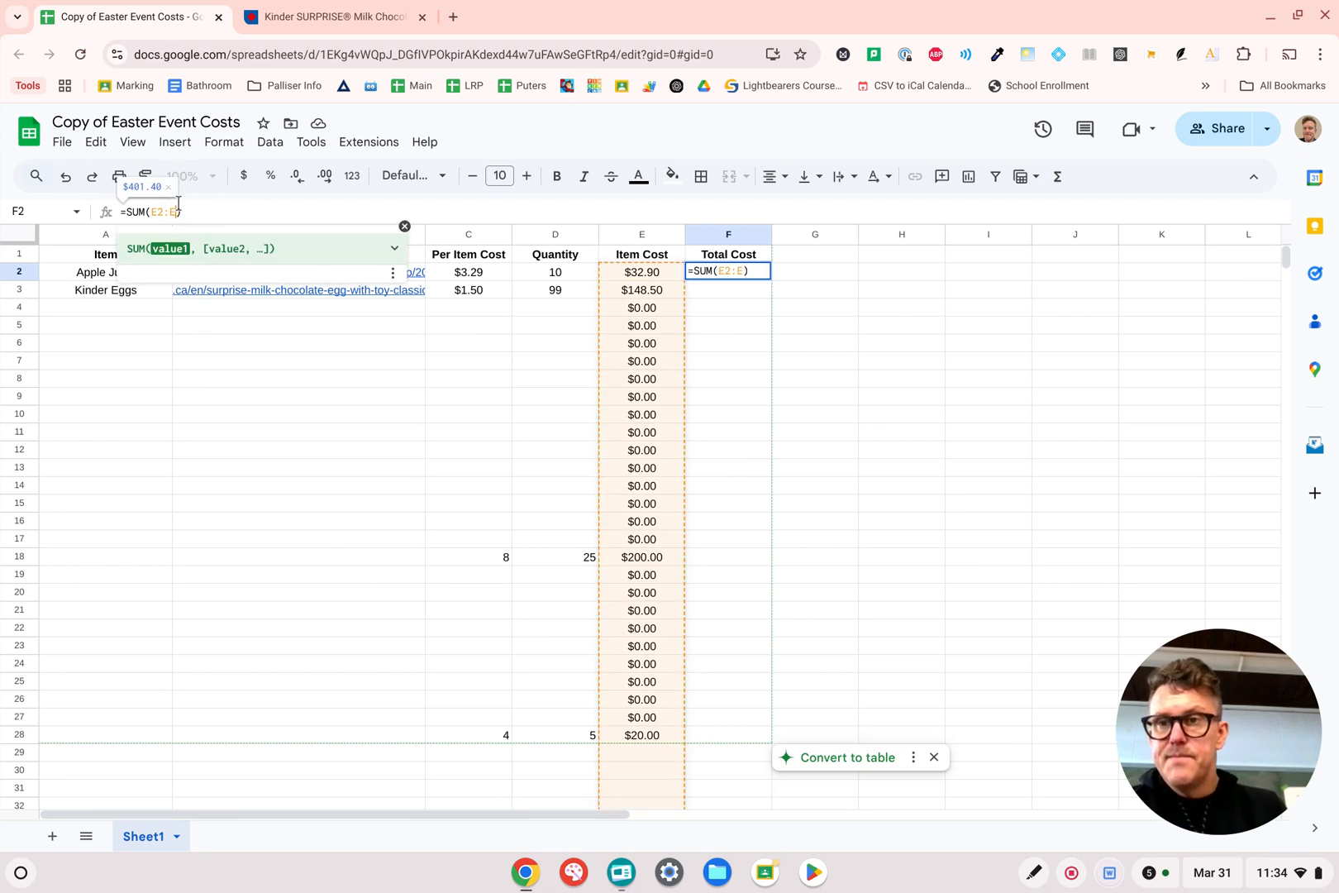
key("Return")
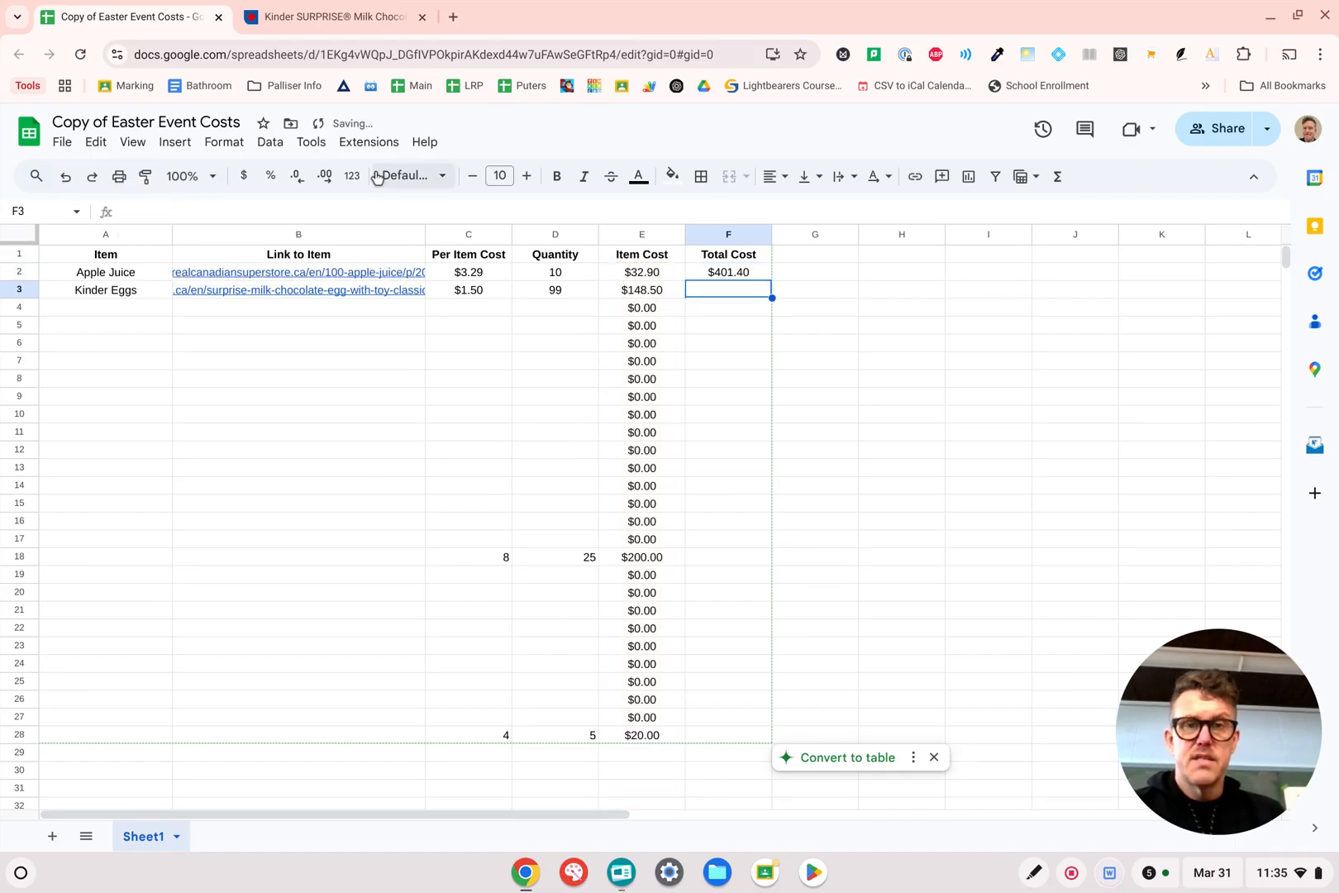
scroll(708, 583, "down", 5)
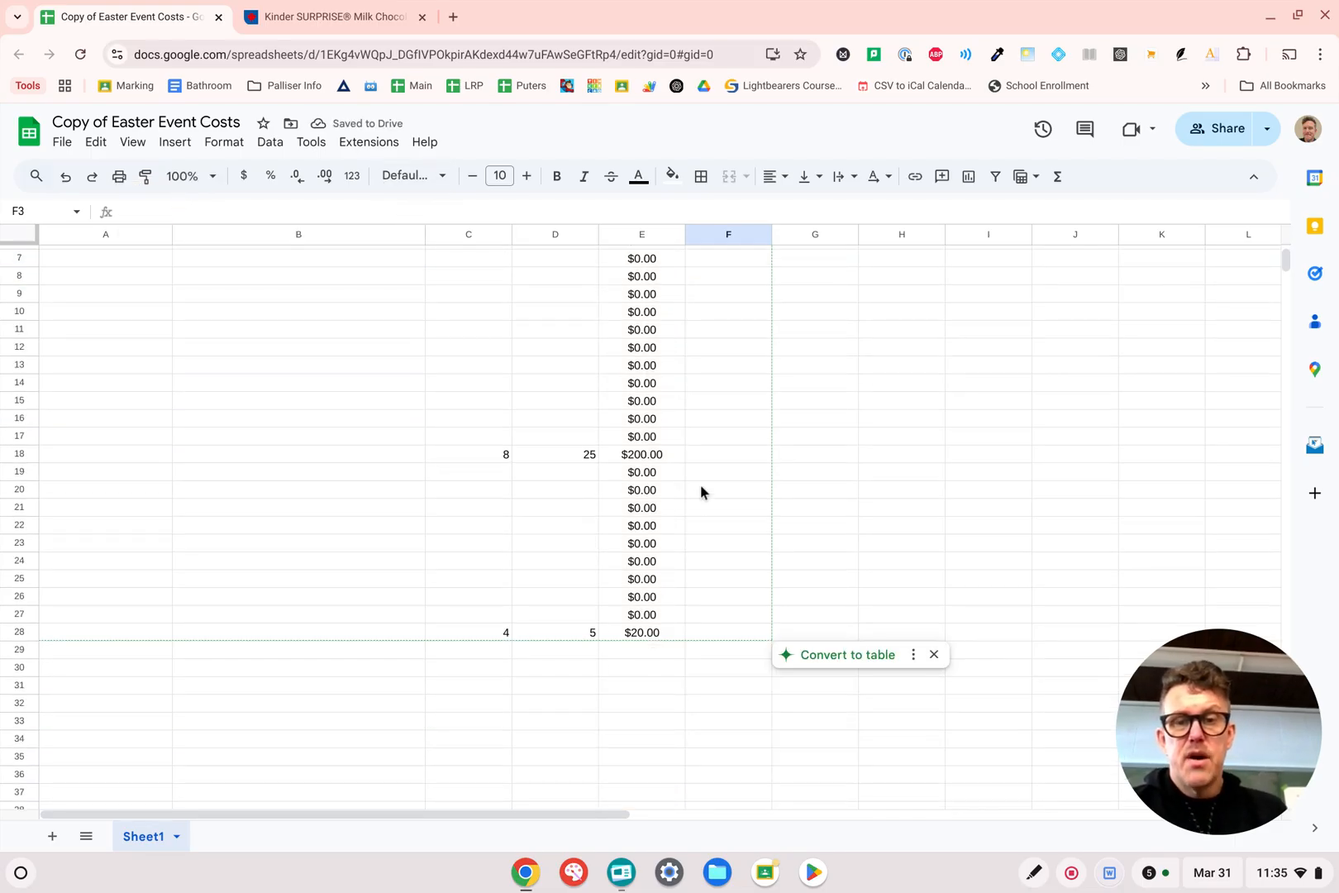
left_click(653, 738)
key("shift+Up")
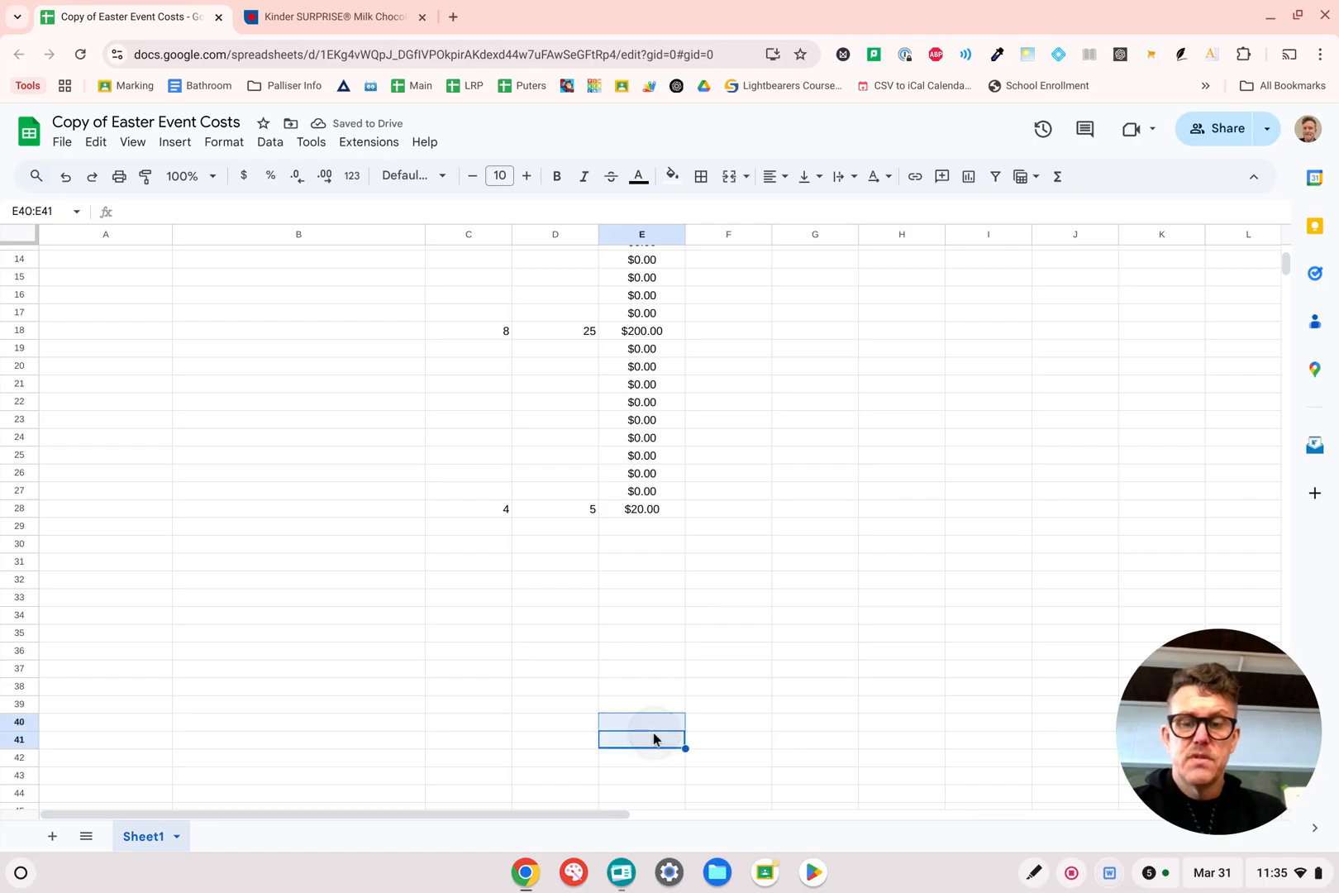
scroll(801, 548, "up", 5)
scroll(802, 547, "down", 7)
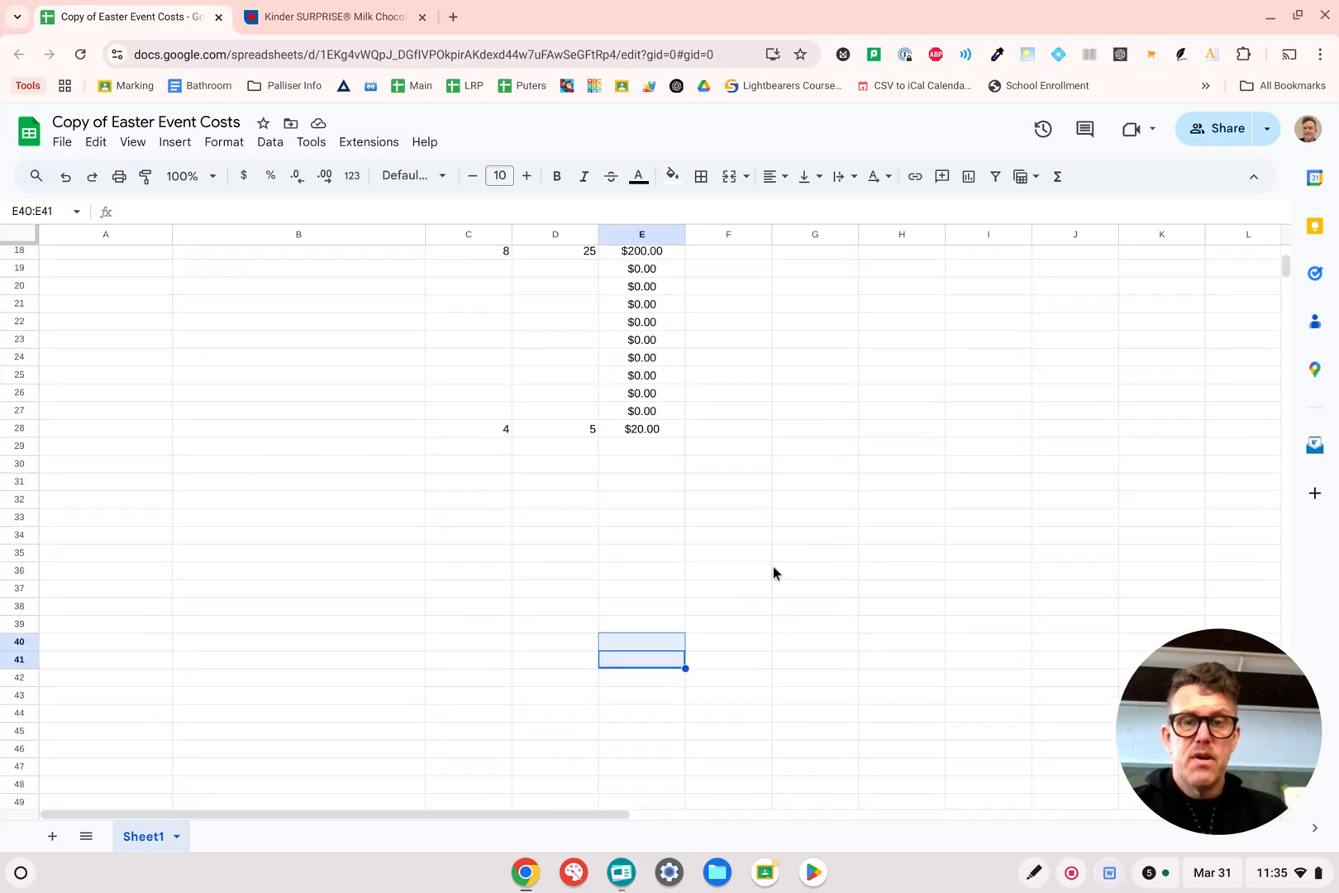
Step: Enter a test value of 1000 in cell E40, below the item rows, and check the Total Cost in F2
left_click(638, 641)
type("1")
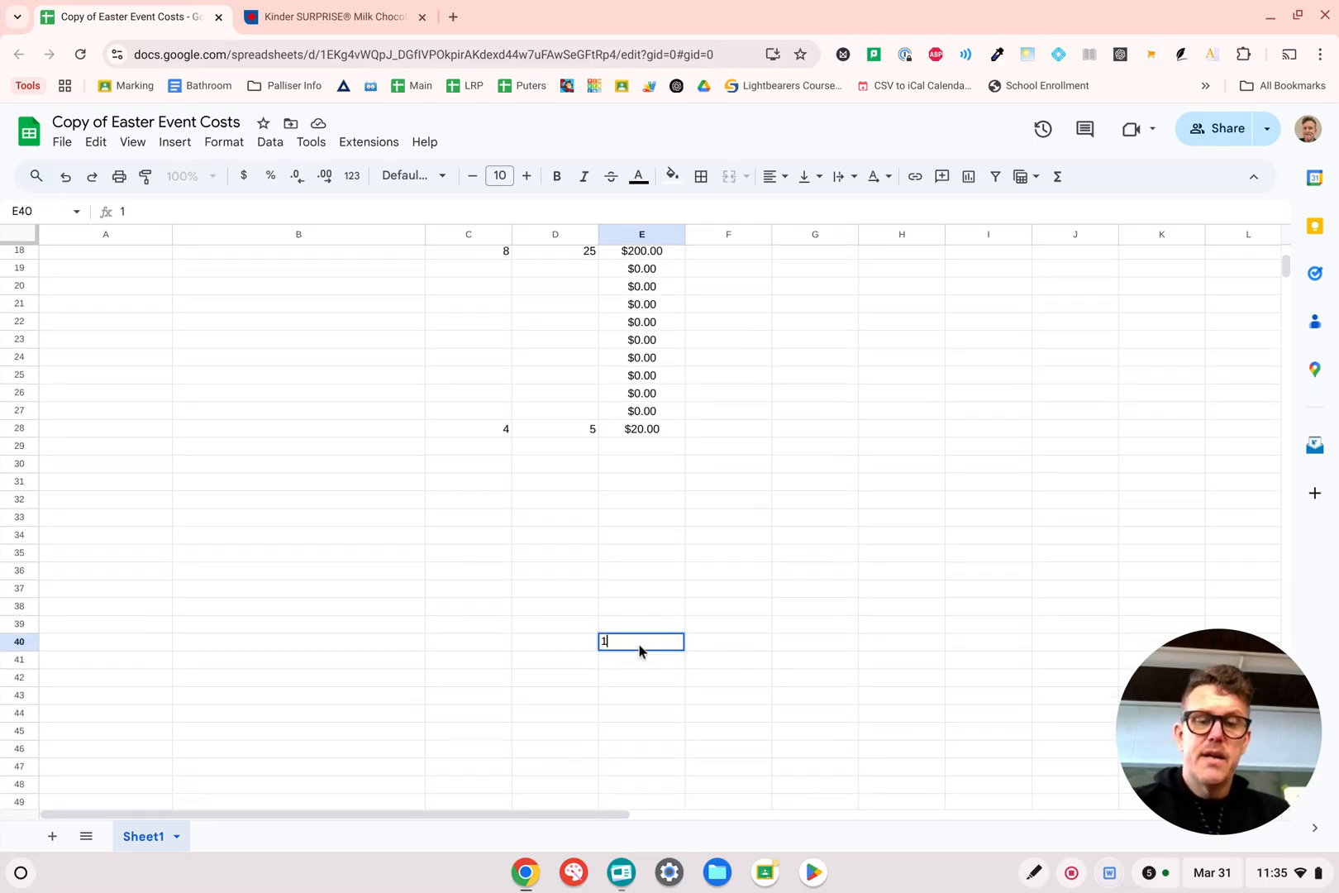
type("000")
key("Return")
scroll(677, 632, "up", 6)
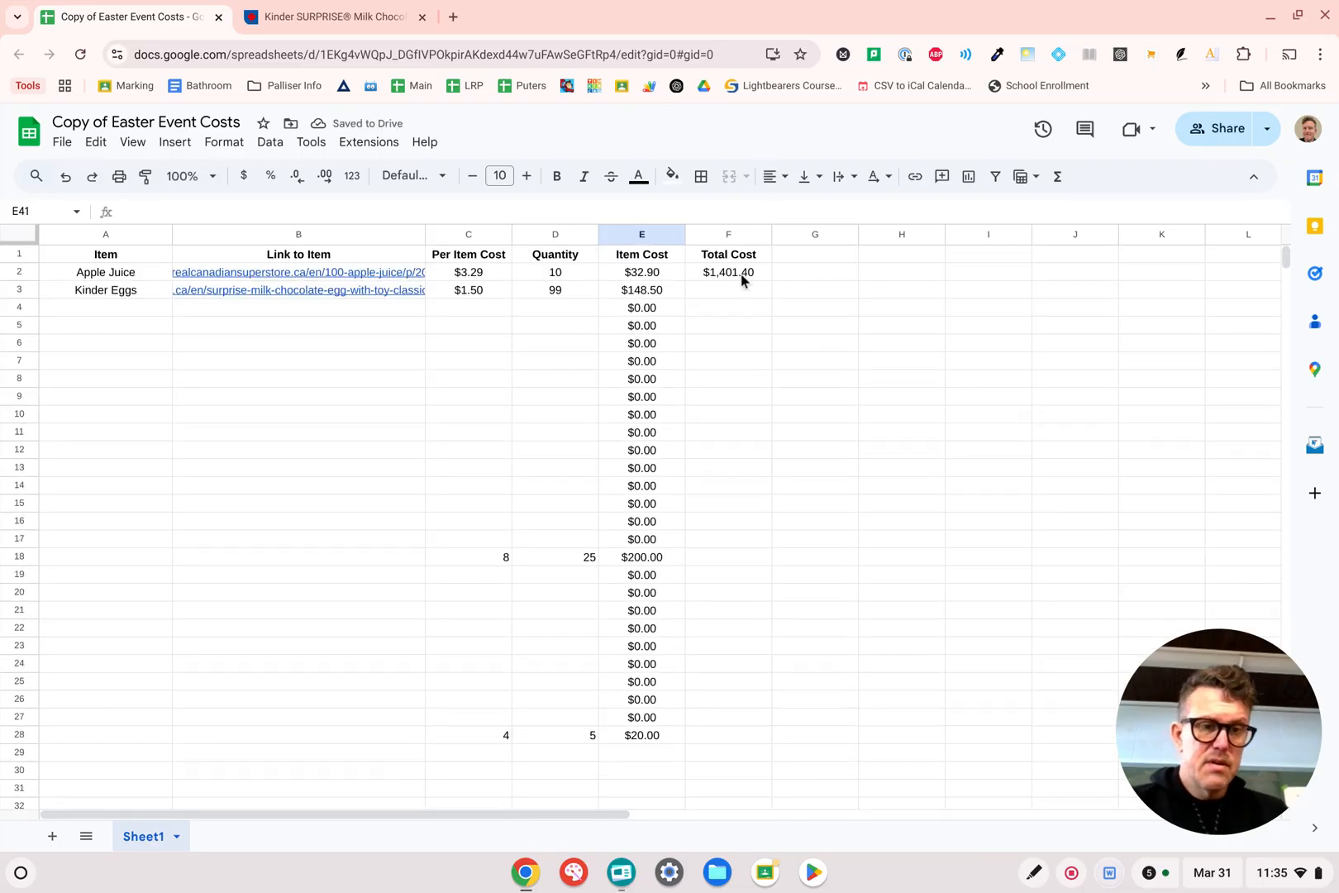
Step: Delete the test value from cell E40 and recheck the Total Cost
scroll(740, 278, "down", 6)
left_click(671, 610)
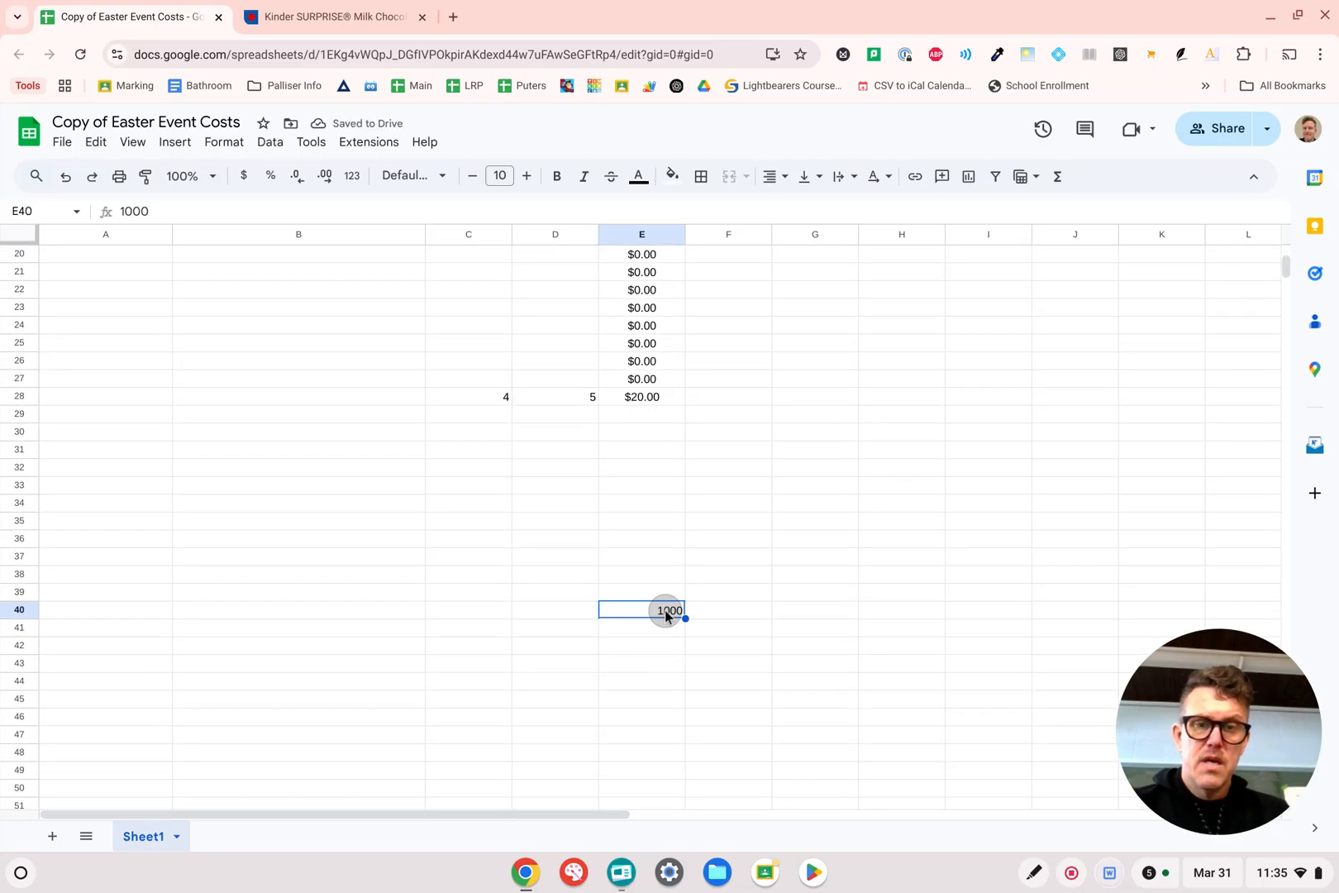
key("Delete")
scroll(661, 603, "up", 6)
Step: Clear the sample per item costs and quantities from the range C18:D28
left_click(645, 630)
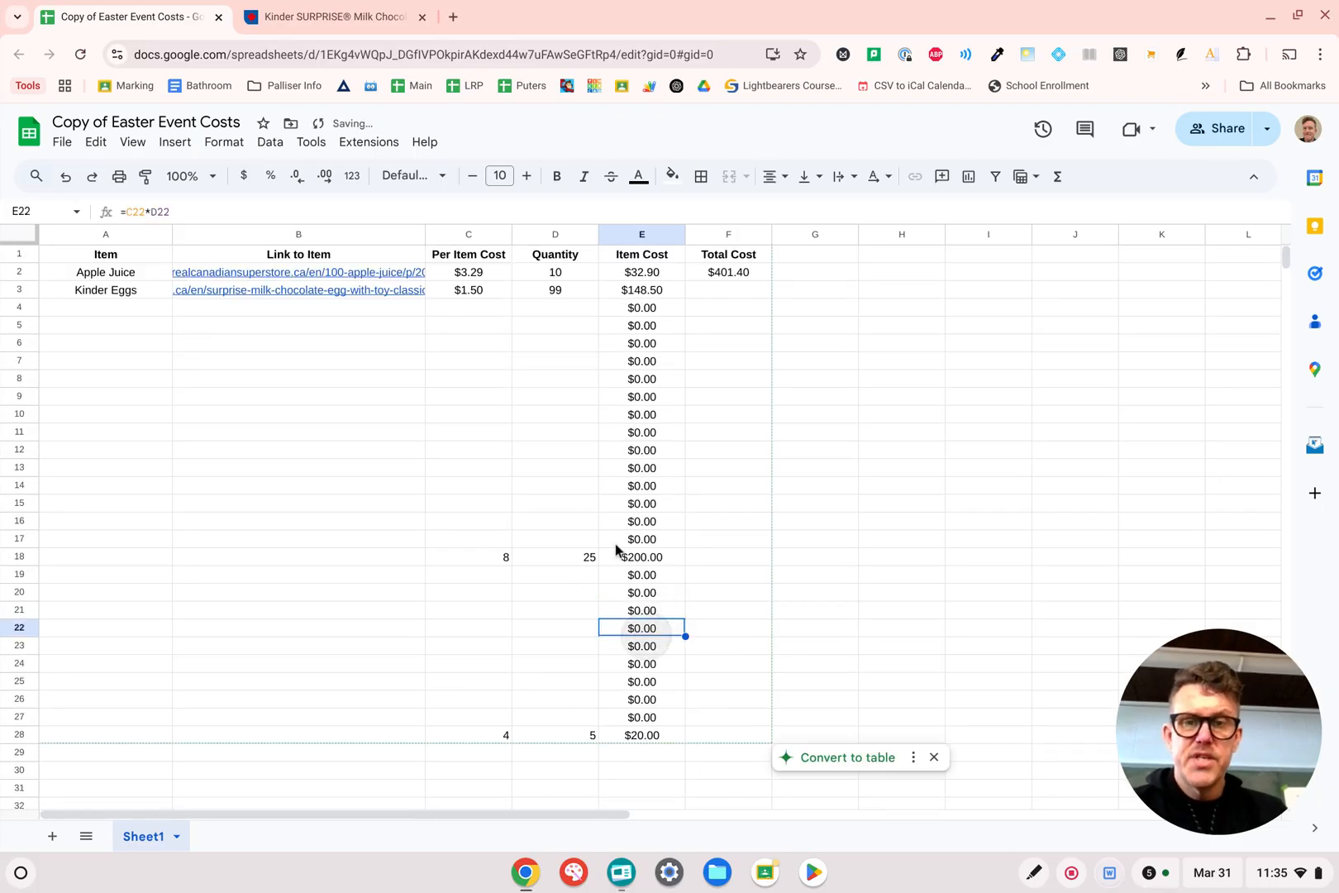
left_click_drag(477, 558, 587, 744)
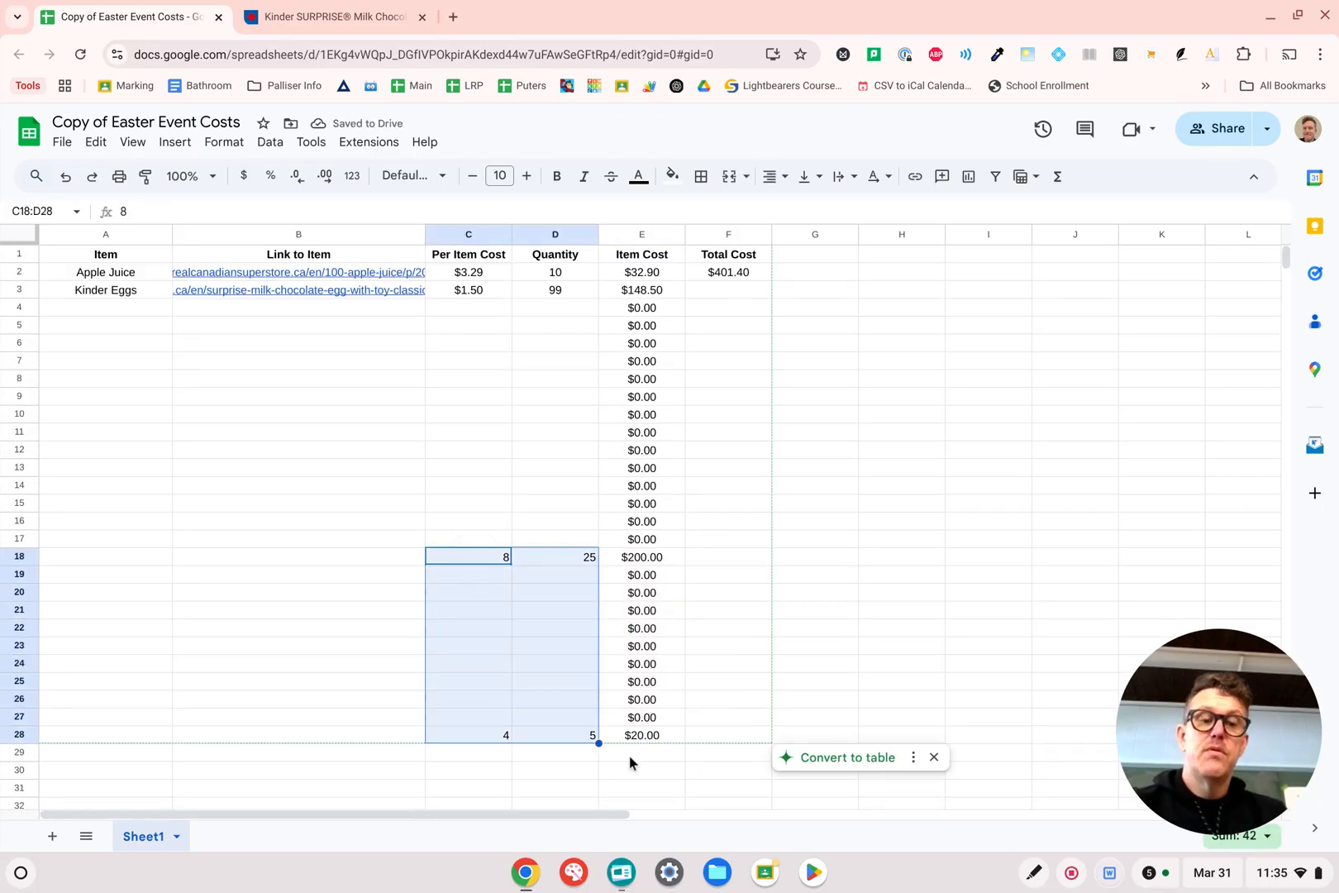
key("Delete")
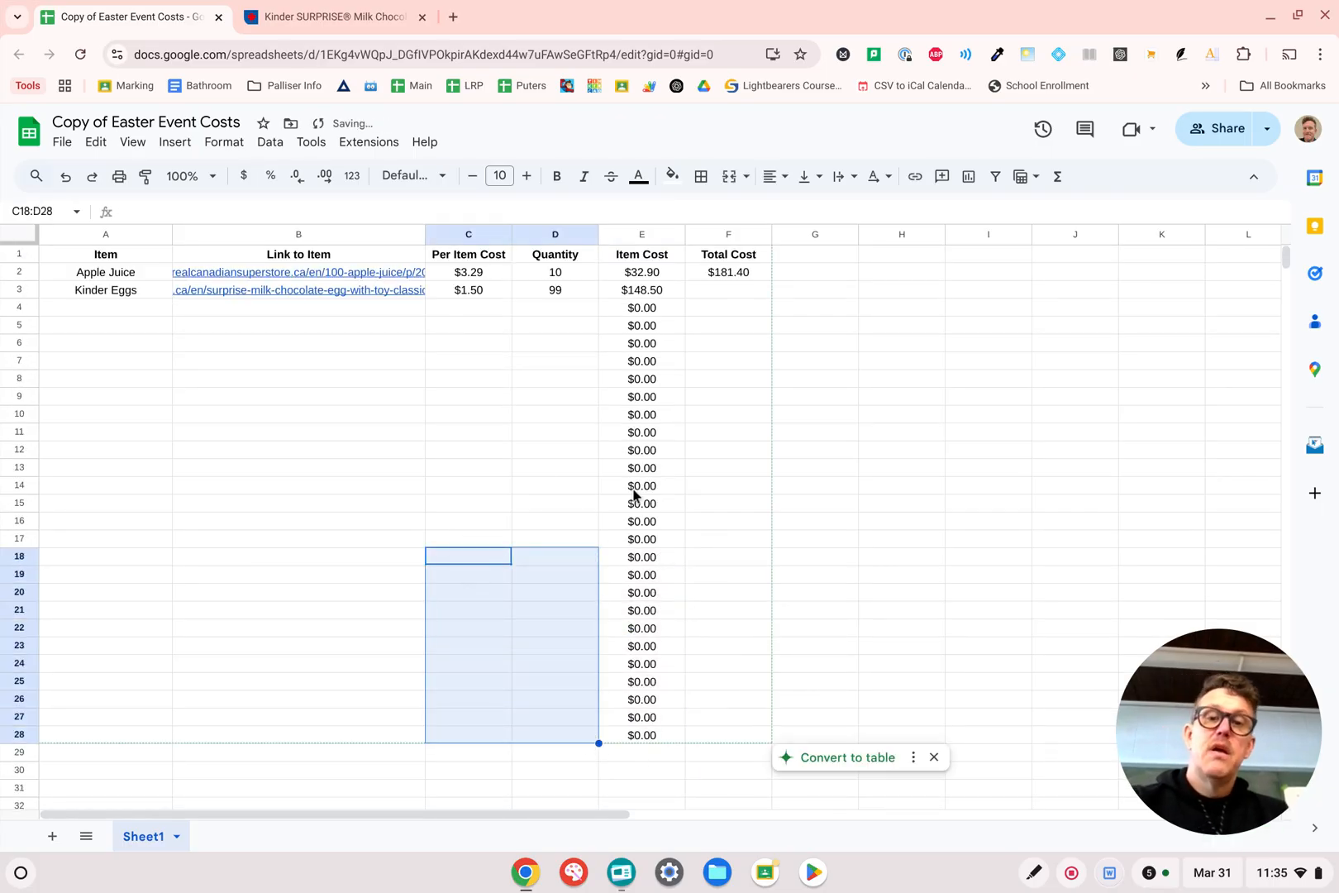
Step: Review the empty entry cells in row 4, the Item Cost formula in E4 and the Total Cost formula in F2
left_click(126, 314)
left_click(287, 309)
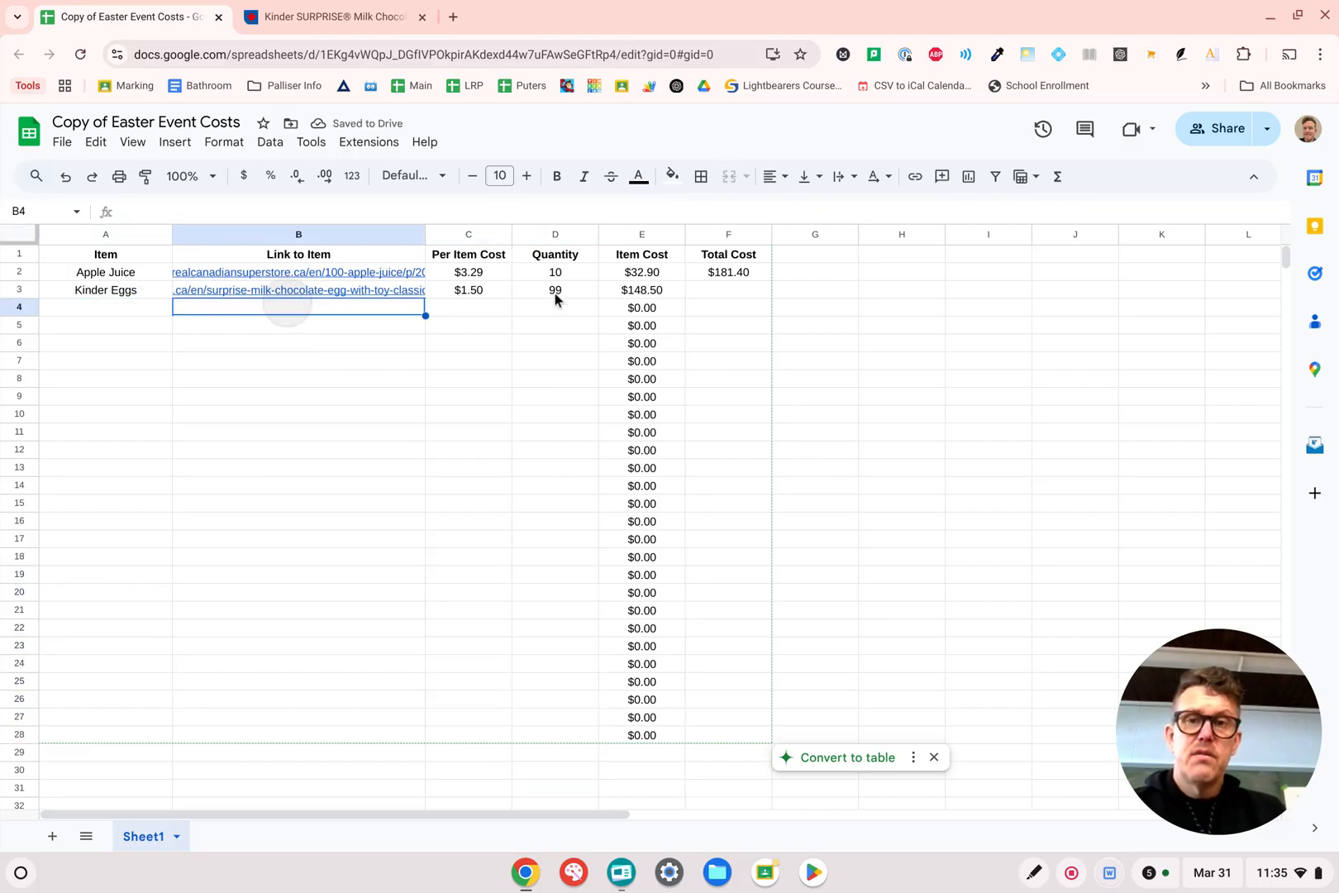
left_click(478, 307)
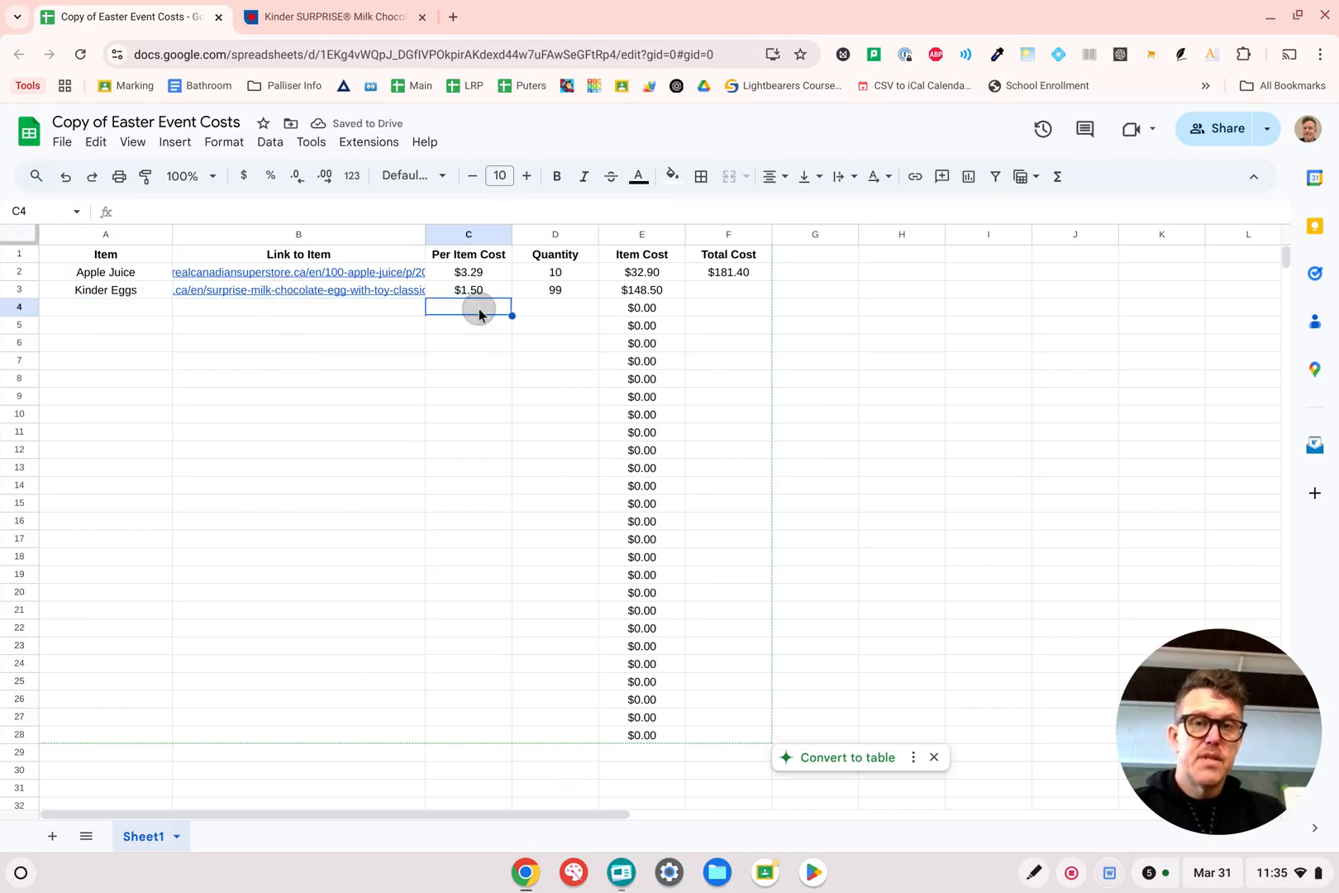
left_click(571, 310)
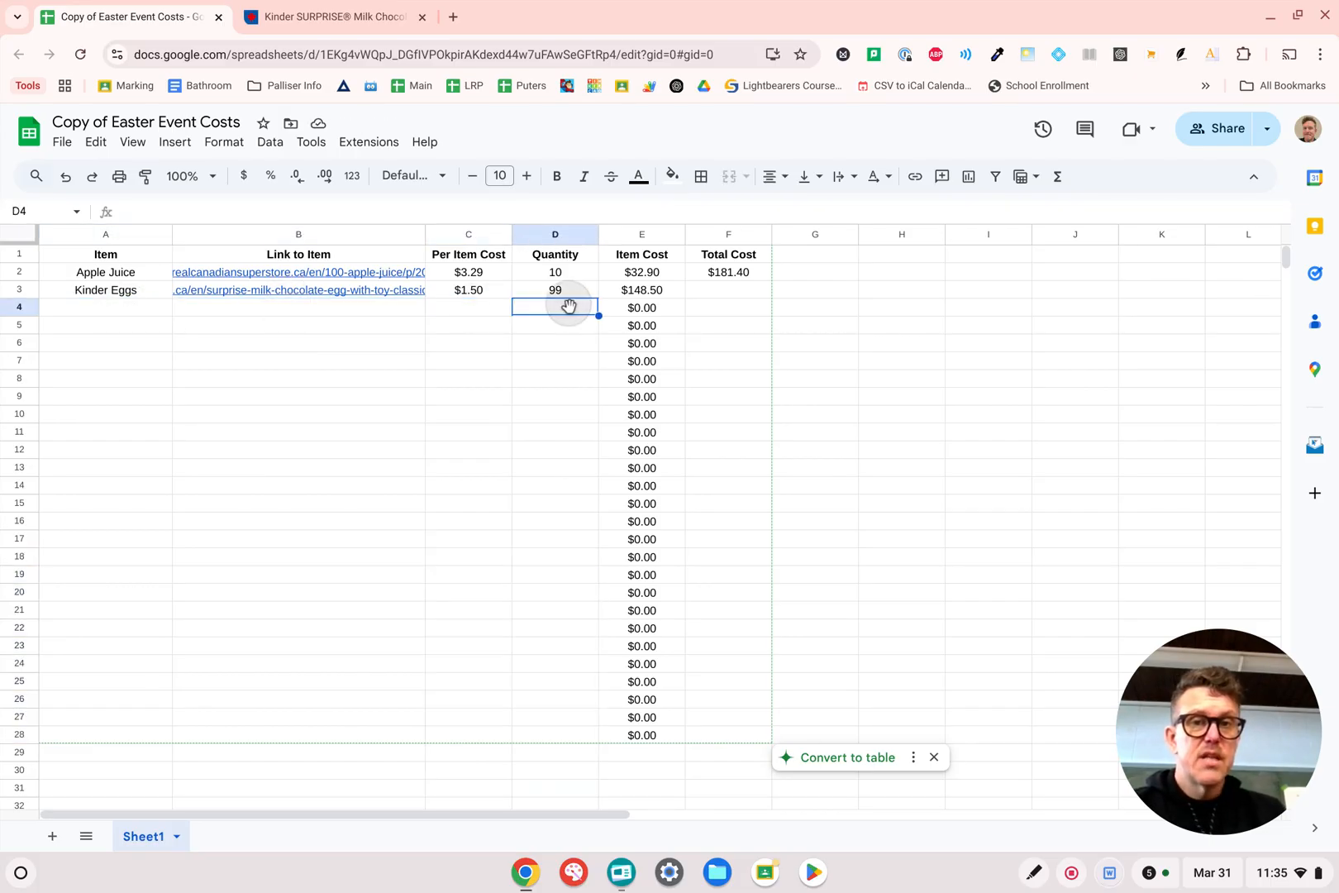
left_click(662, 306)
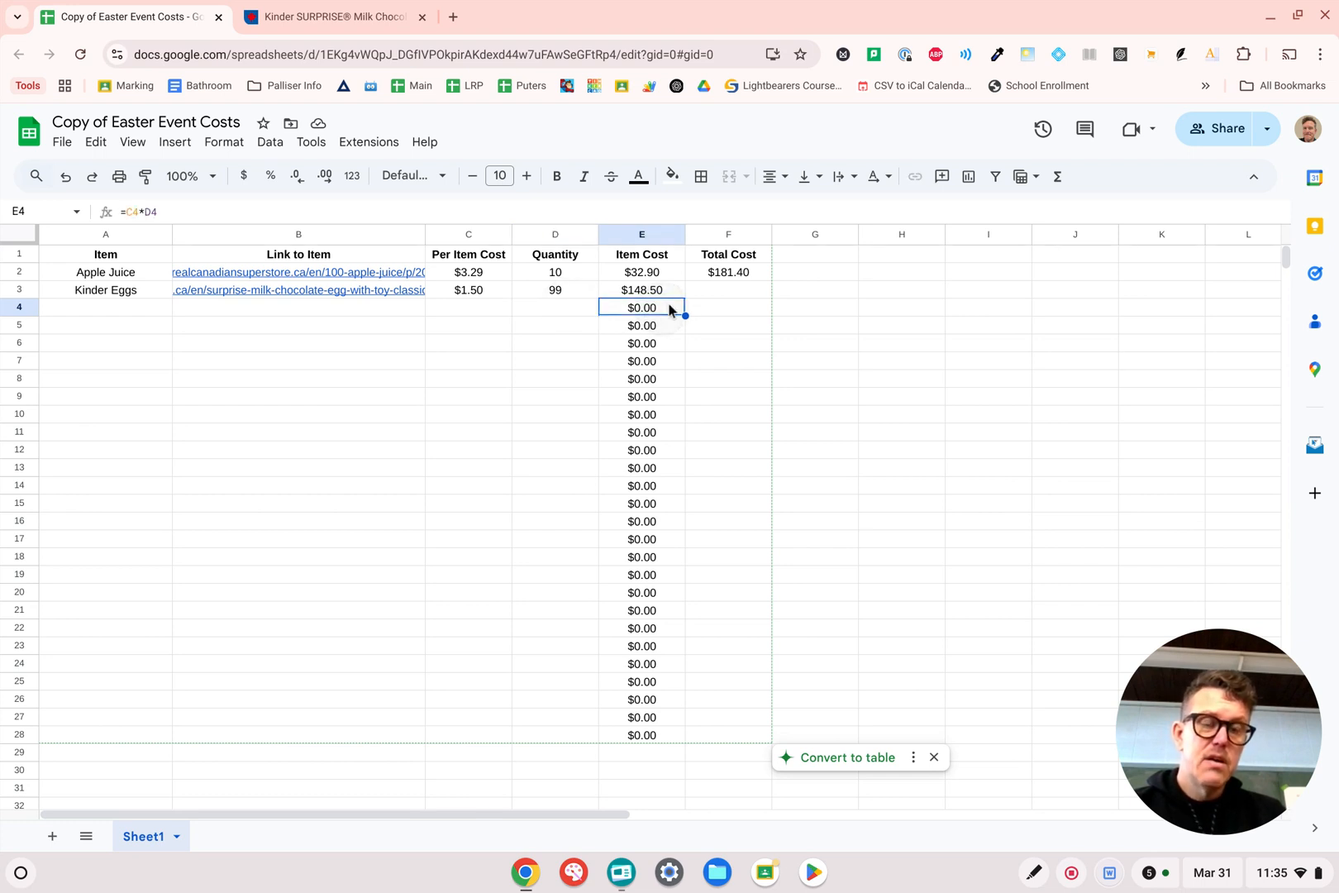
left_click(754, 273)
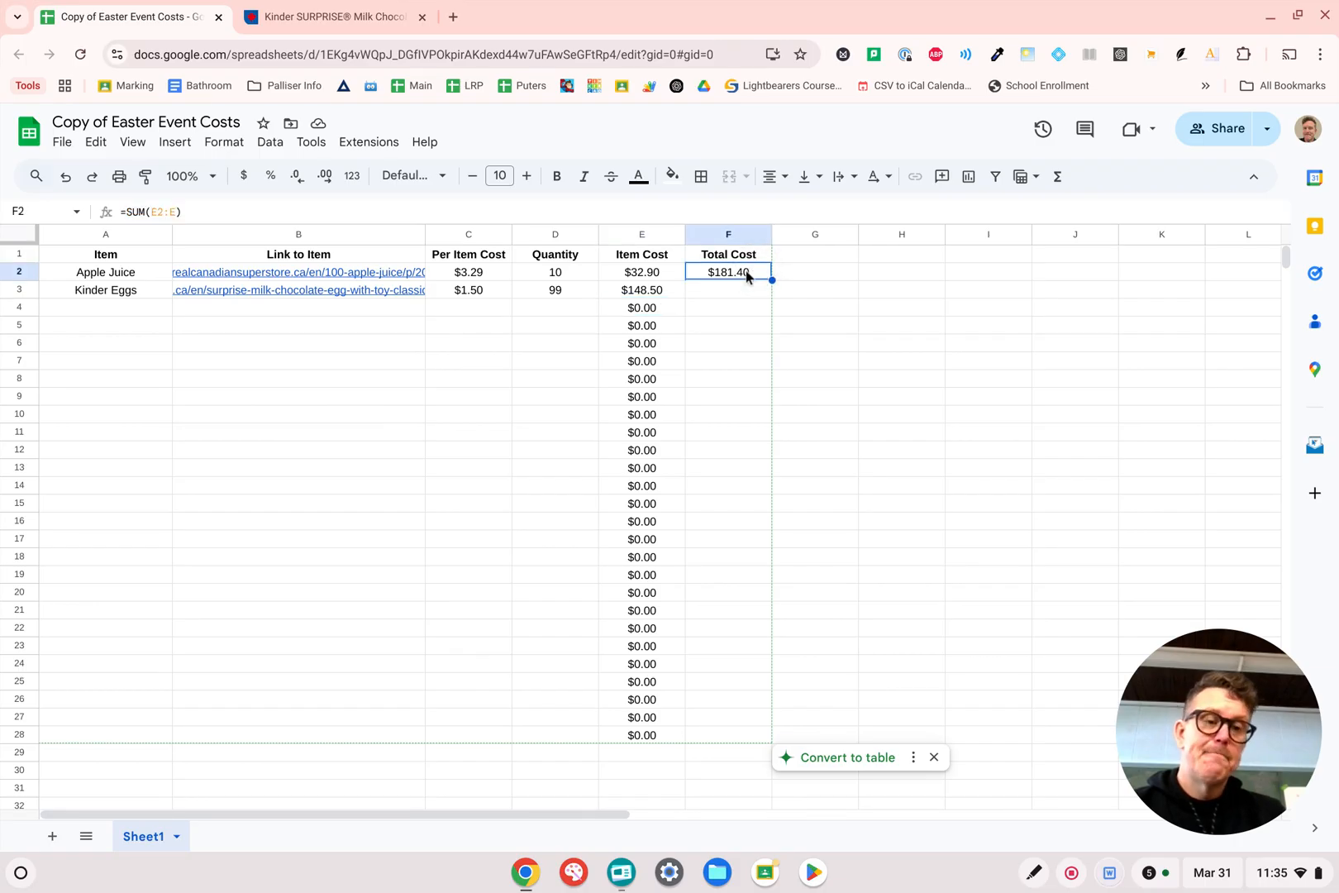